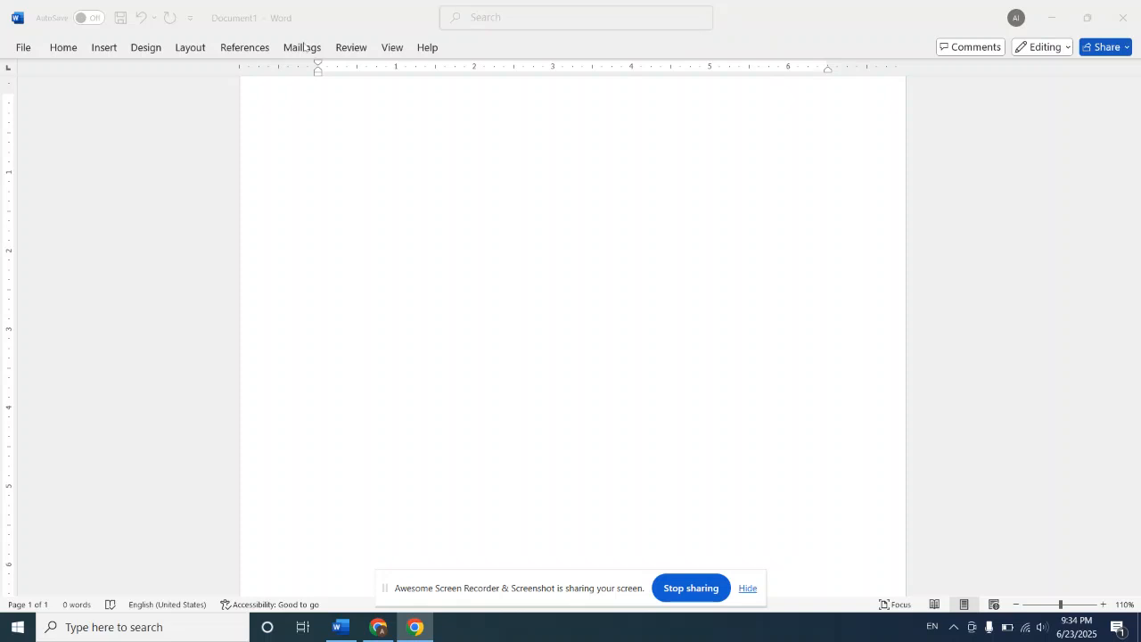
# Step: Generate sample paragraphs in the blank document with =rand() and add an empty paragraph after the first one
pyautogui.click(105, 51)
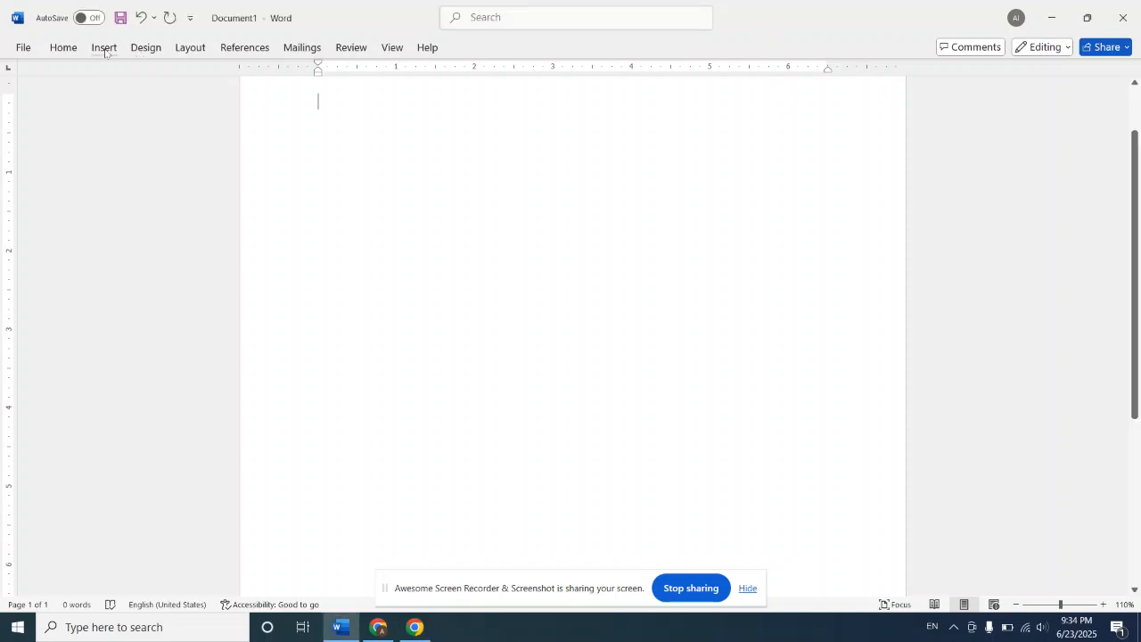
pyautogui.click(104, 51)
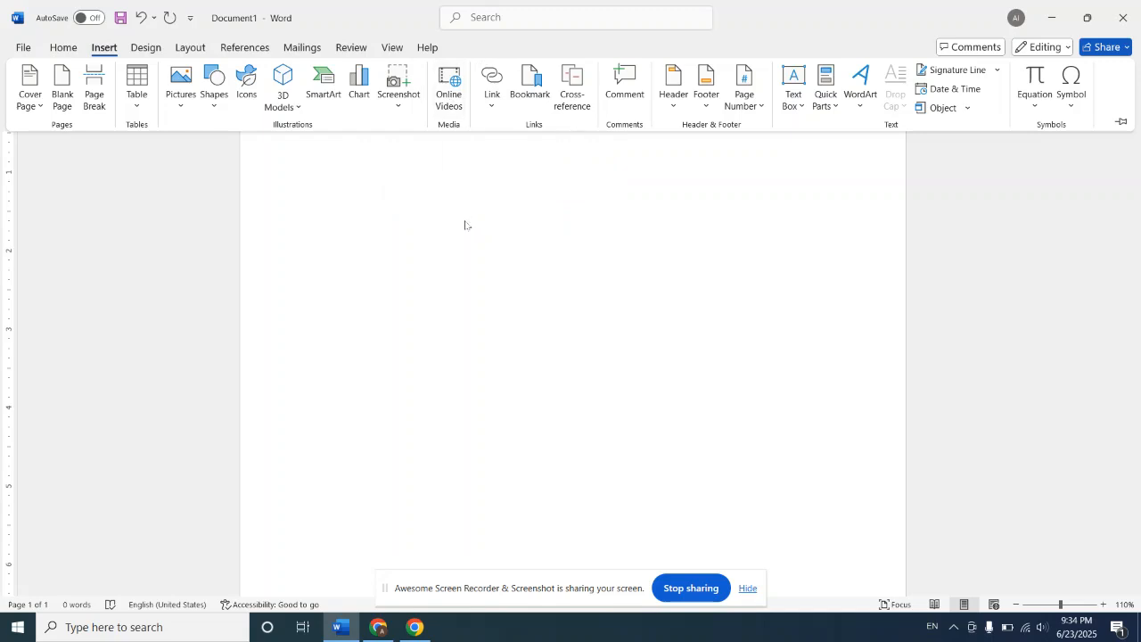
pyautogui.click(393, 259)
pyautogui.write('=')
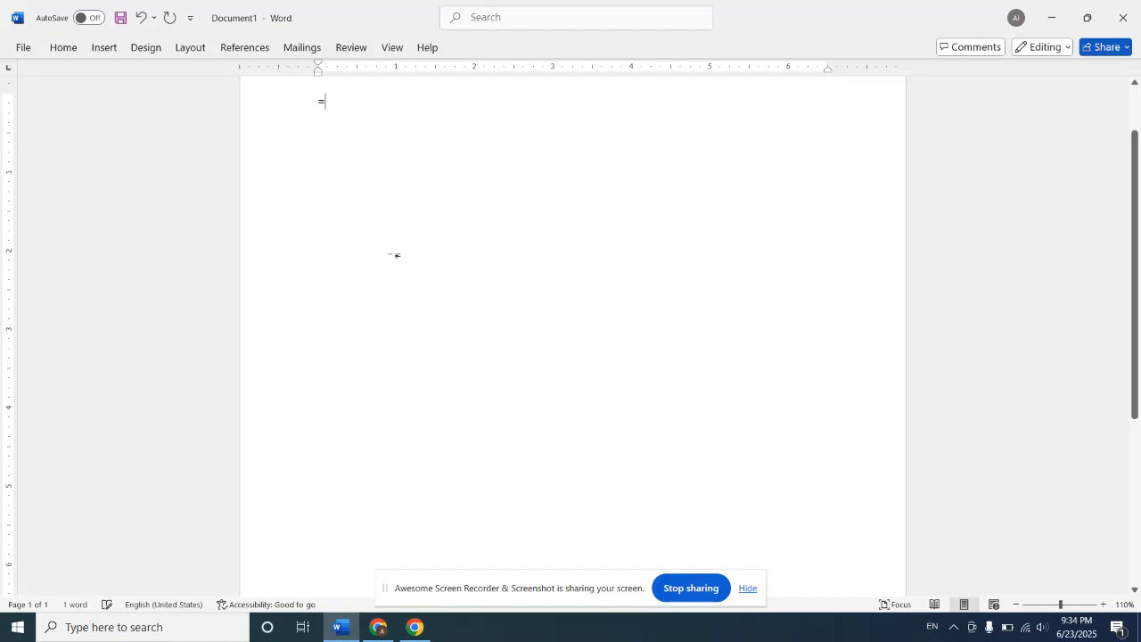
pyautogui.write('rand')
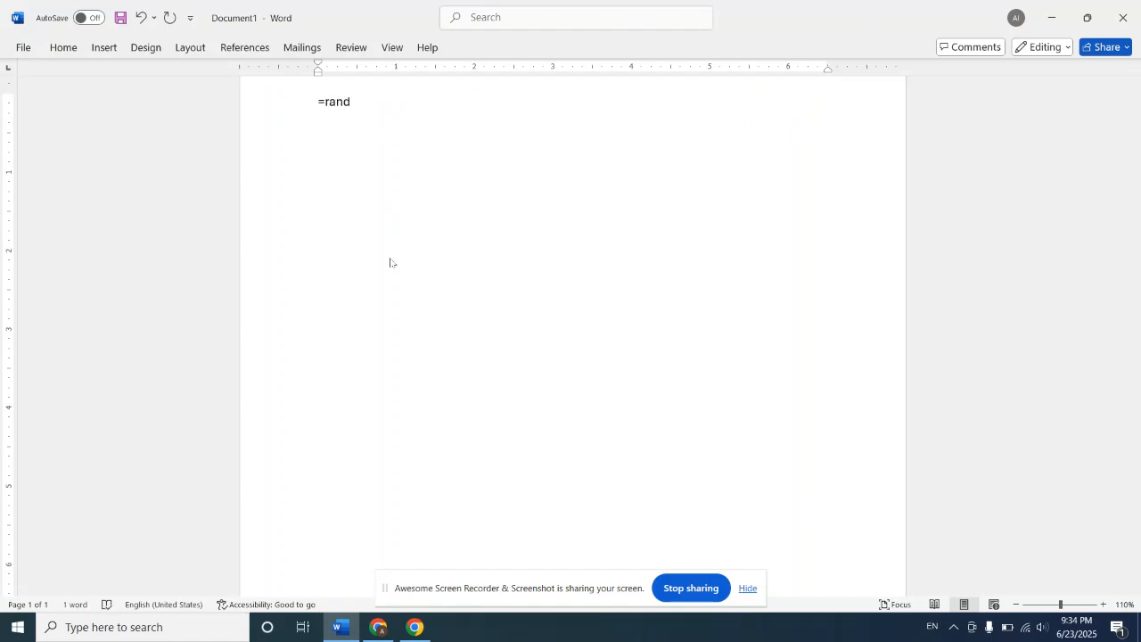
pyautogui.write('()')
pyautogui.press('Return')
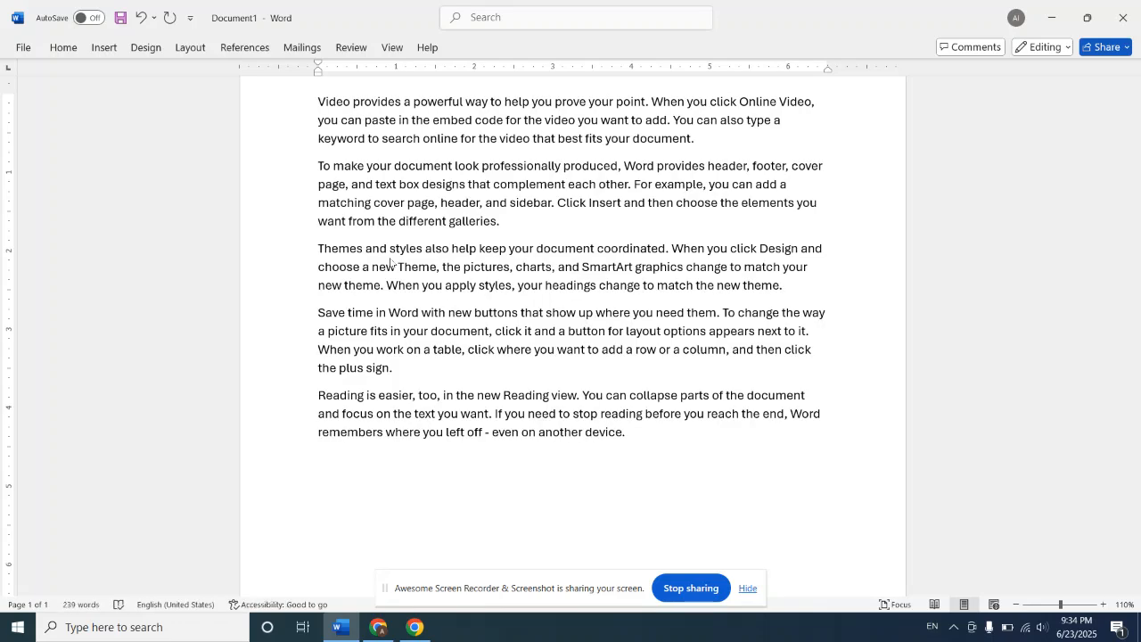
pyautogui.click(704, 136)
pyautogui.press('Return')
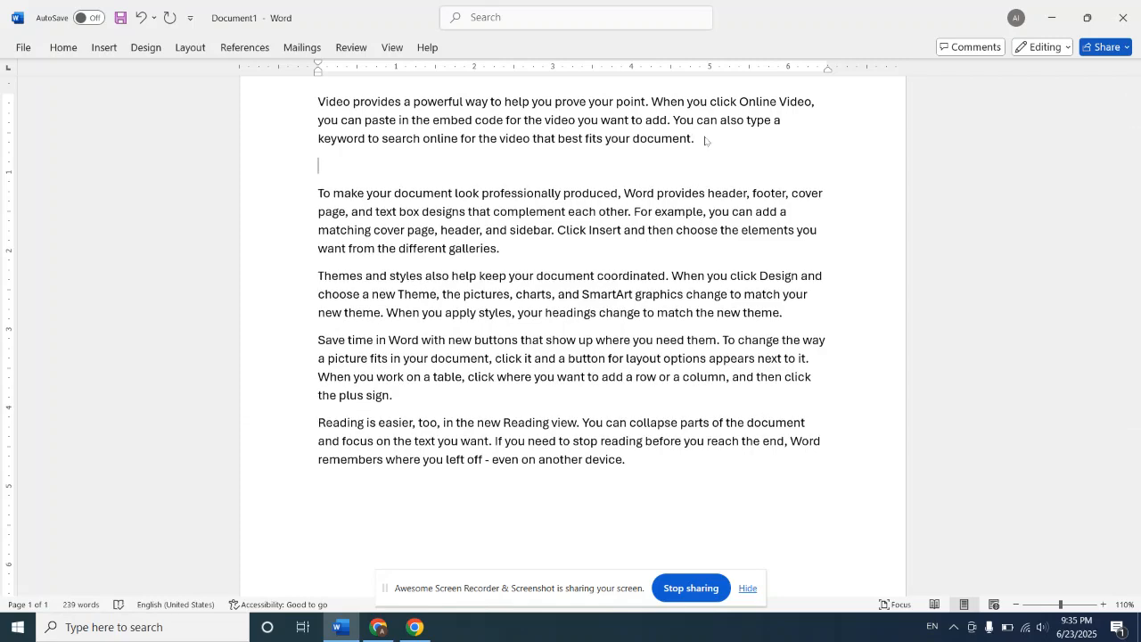
# Step: Switch to Chrome and copy the full address of the open YouTube video on the Microsoft Word Insert tab
pyautogui.click(105, 48)
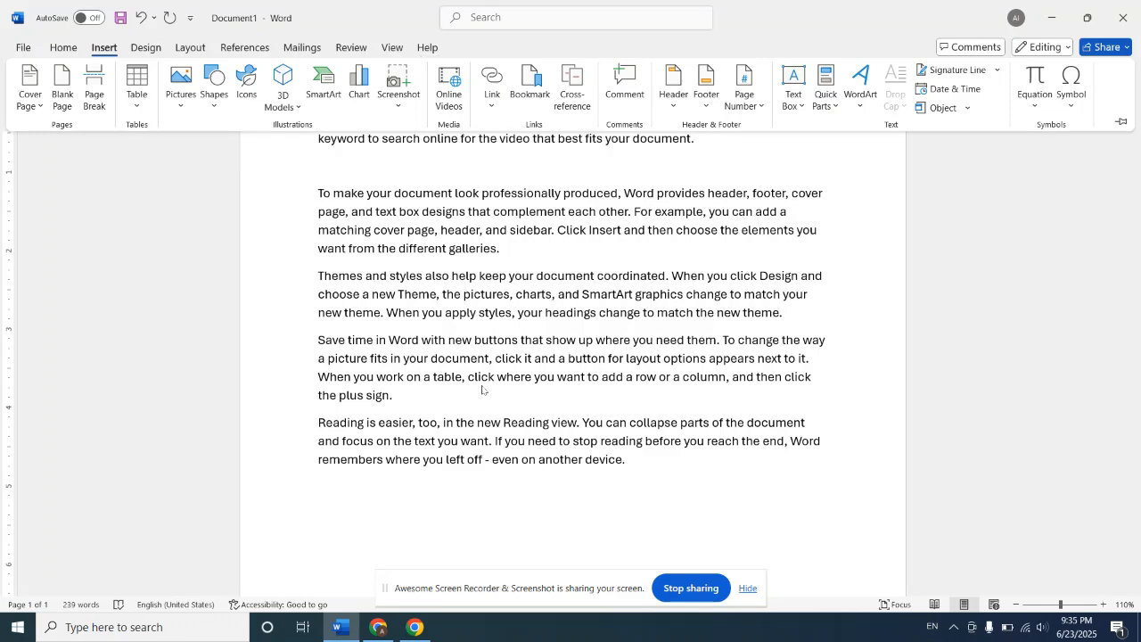
pyautogui.click(380, 628)
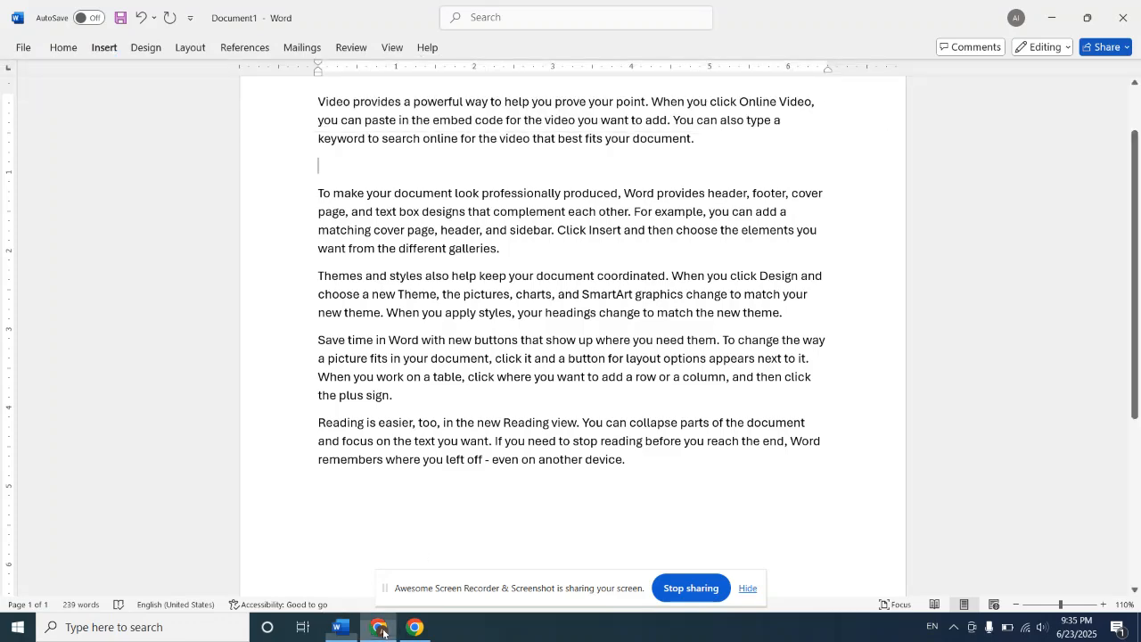
pyautogui.click(110, 9)
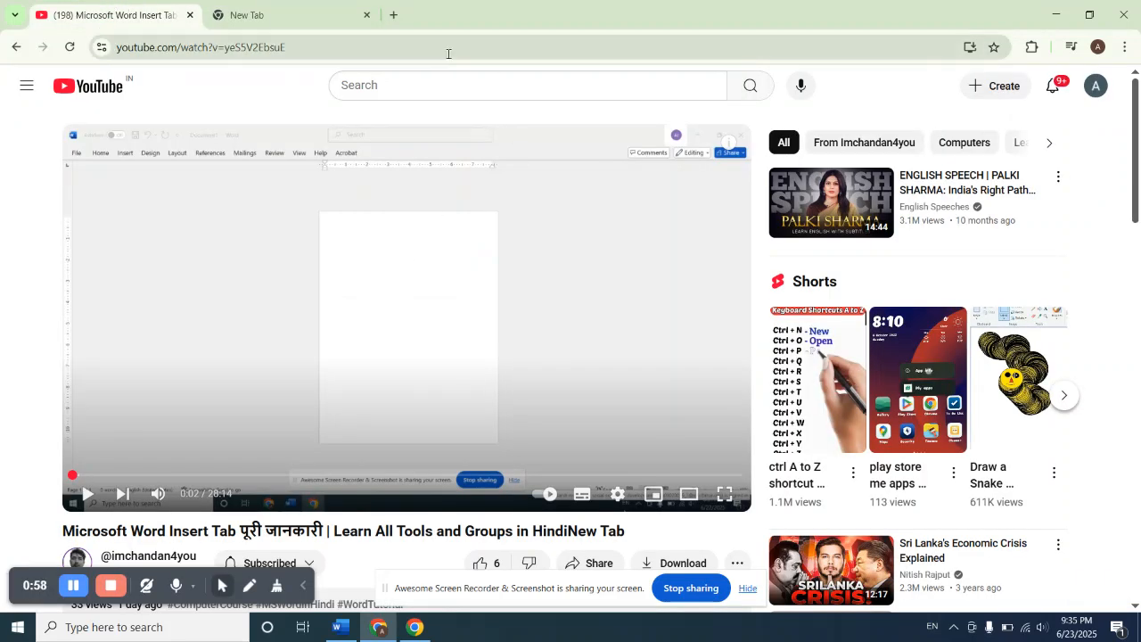
pyautogui.click(428, 51)
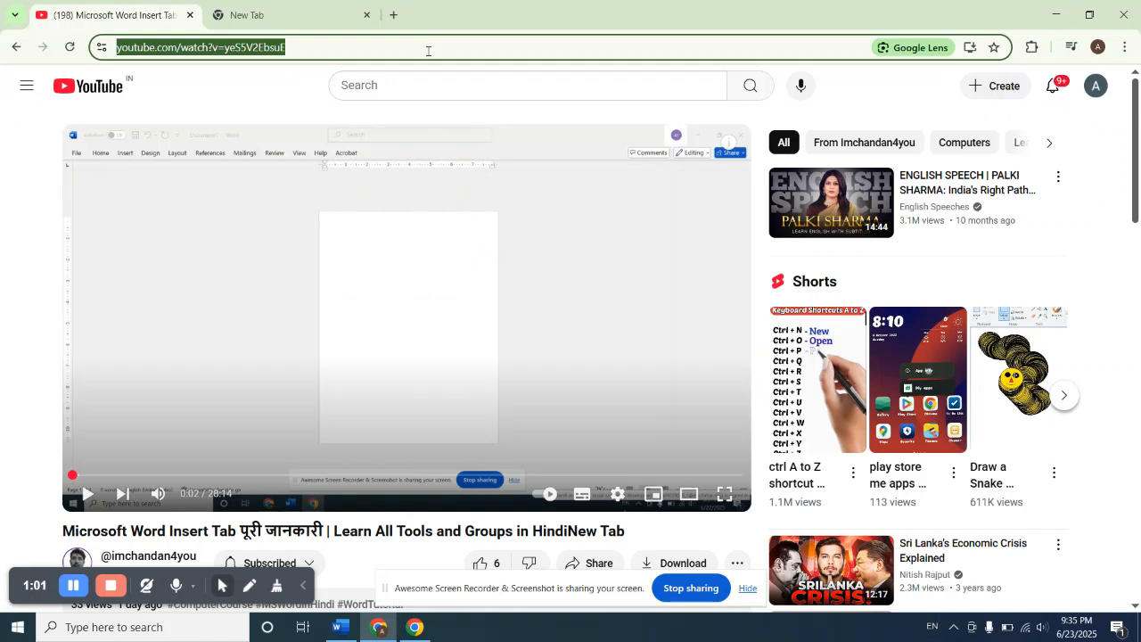
pyautogui.doubleClick(428, 51)
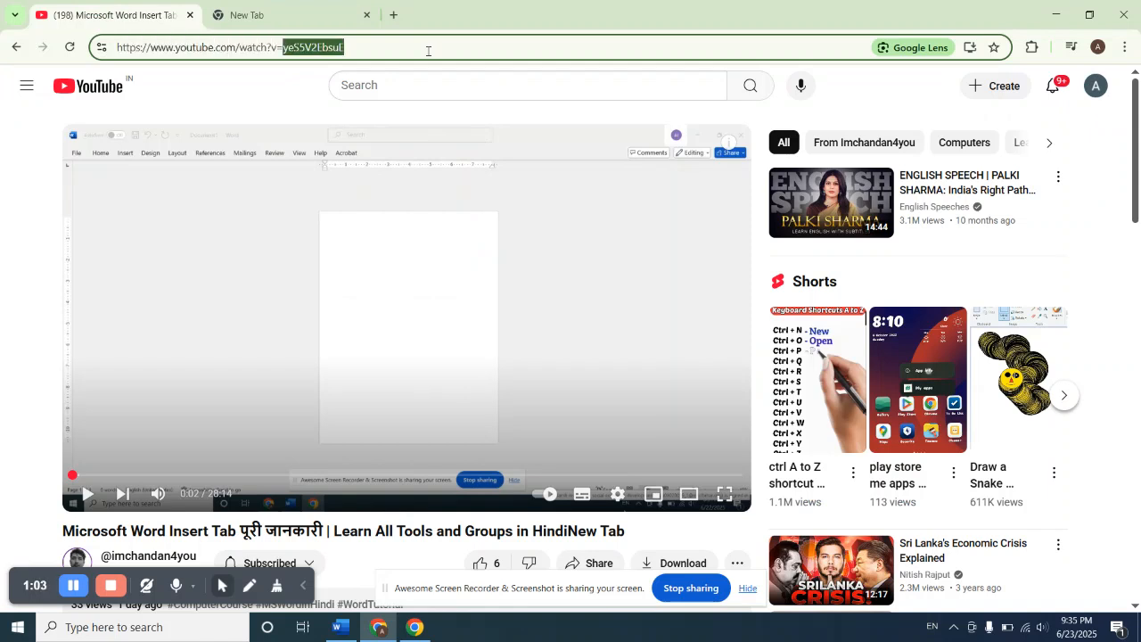
pyautogui.tripleClick(428, 51)
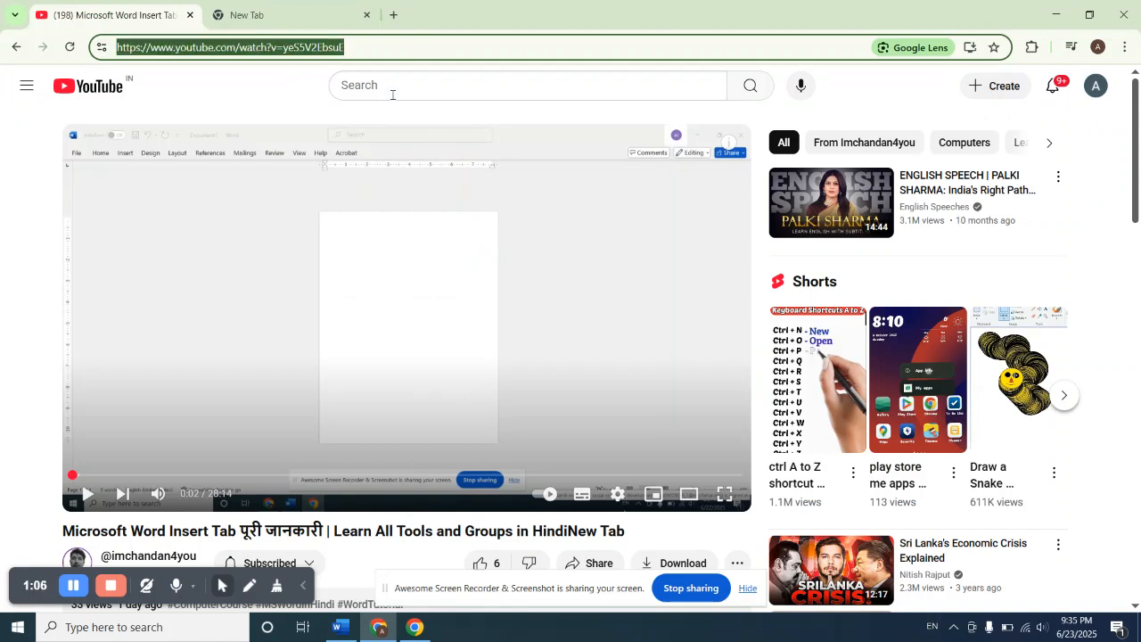
pyautogui.click(344, 626)
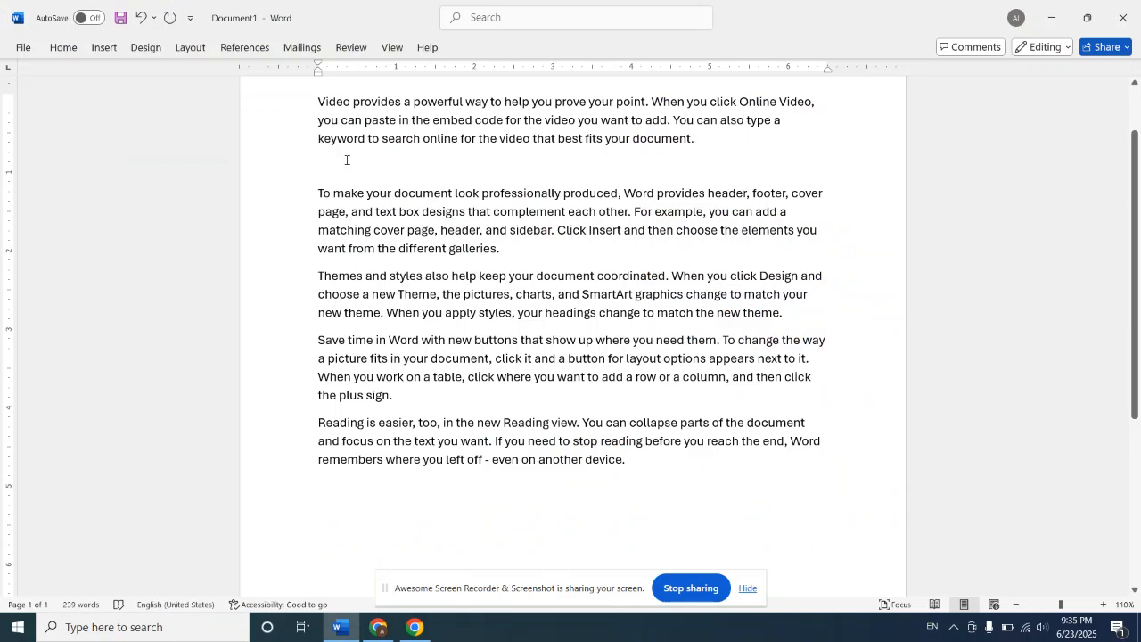
pyautogui.click(104, 48)
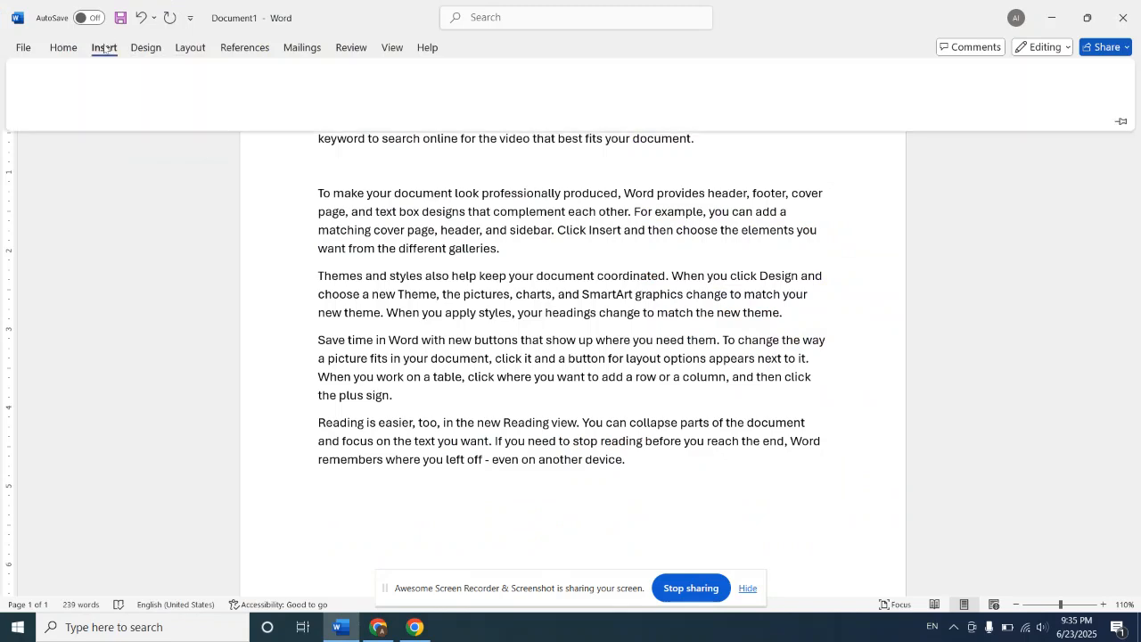
pyautogui.click(450, 93)
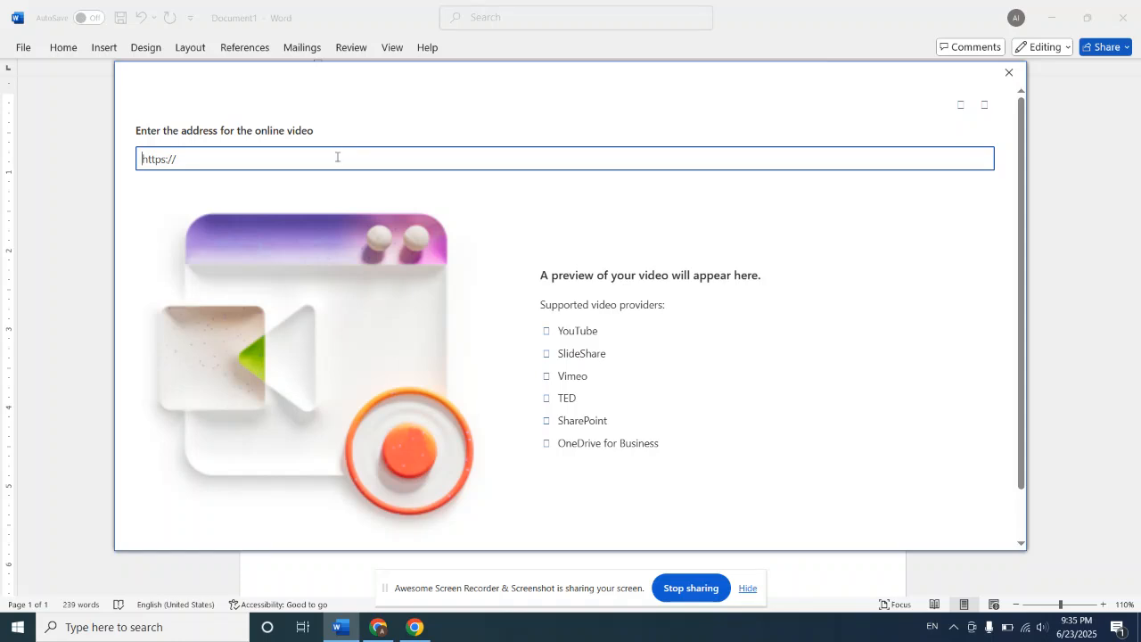
pyautogui.click(337, 157)
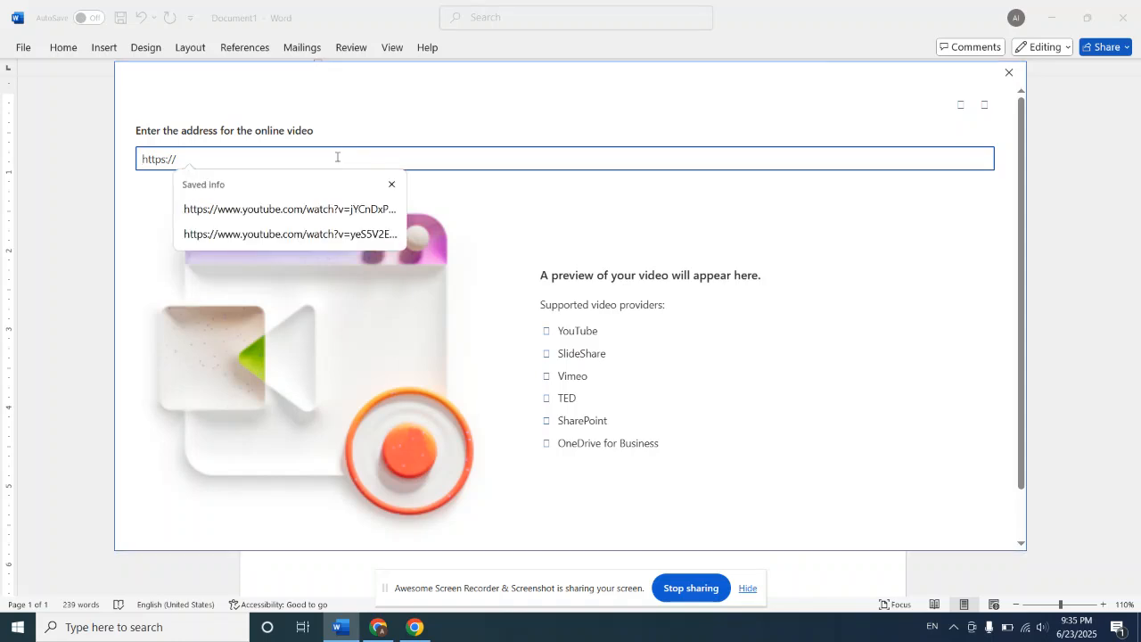
pyautogui.press('Down')
pyautogui.press('Down')
pyautogui.press('Return')
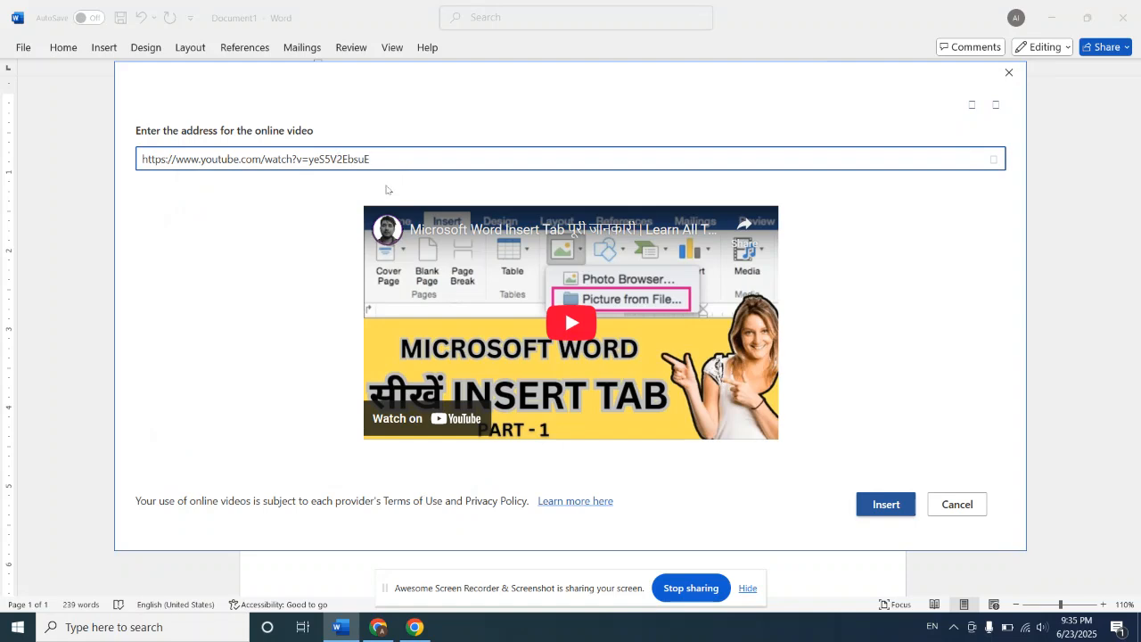
pyautogui.click(863, 512)
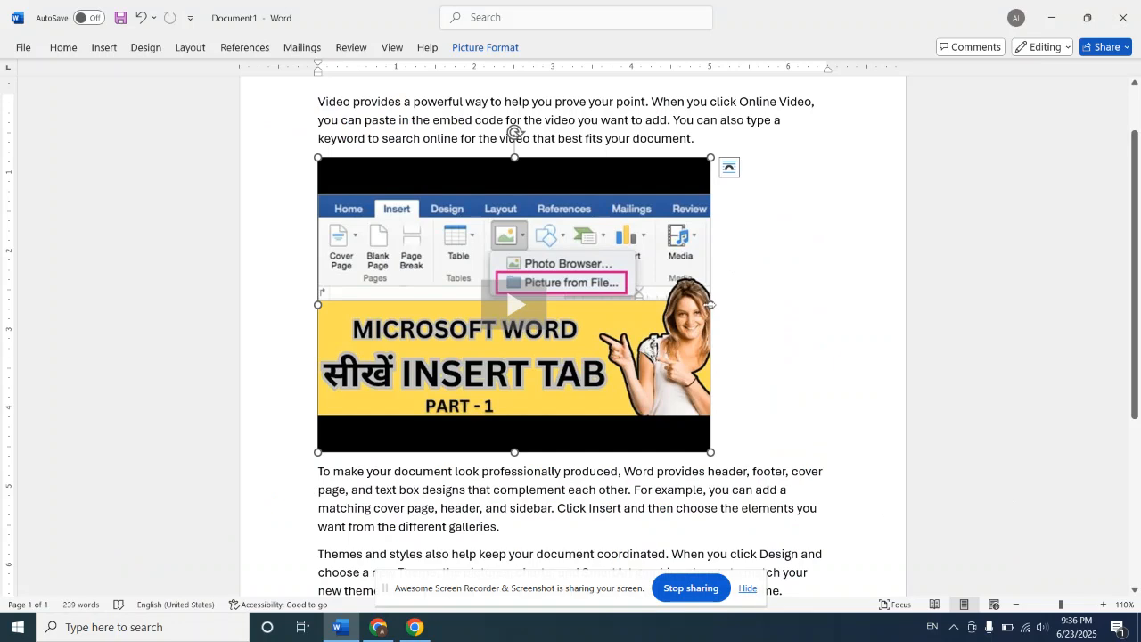
# Step: Stretch the inserted video wider and reduce its height, and delete it from the document
pyautogui.moveTo(711, 305); pyautogui.dragTo(861, 312)
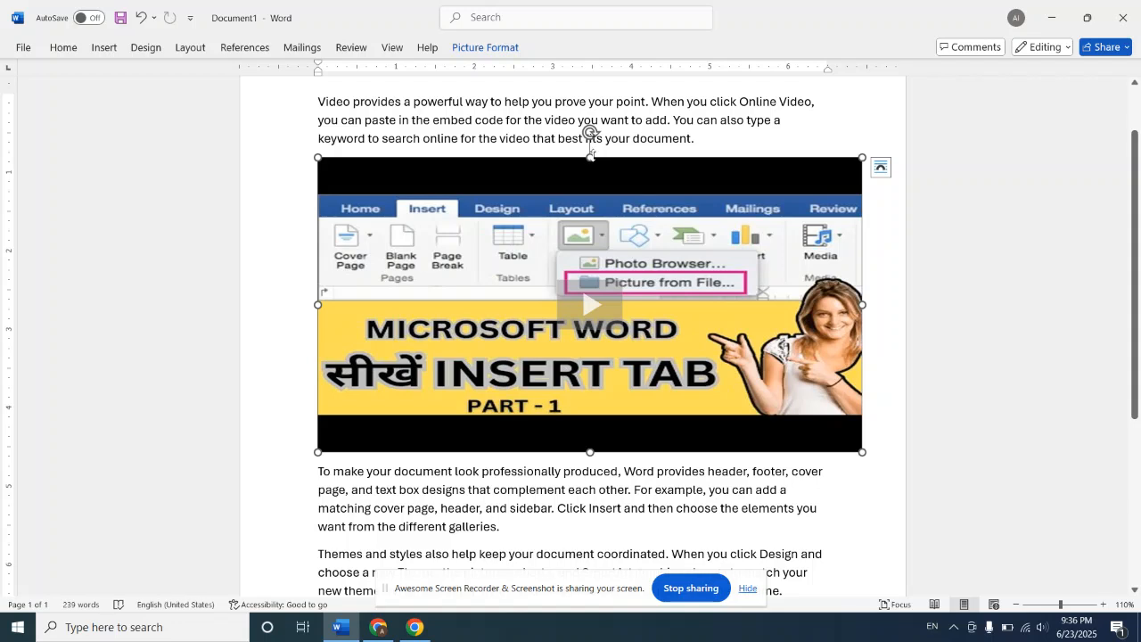
pyautogui.moveTo(590, 151); pyautogui.dragTo(595, 203)
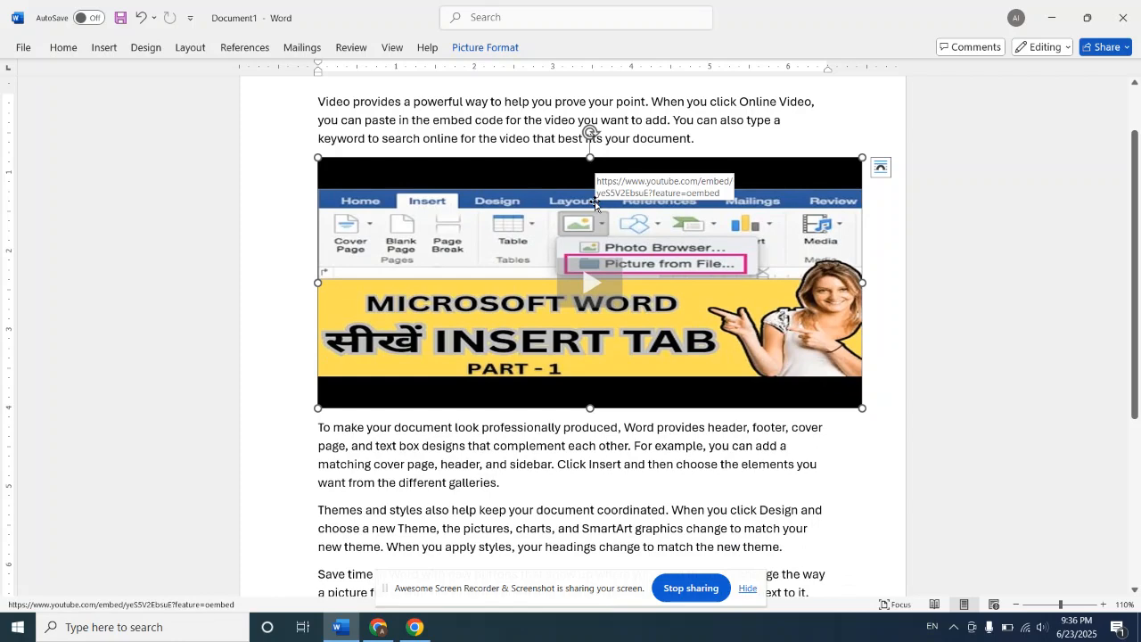
pyautogui.press('Delete')
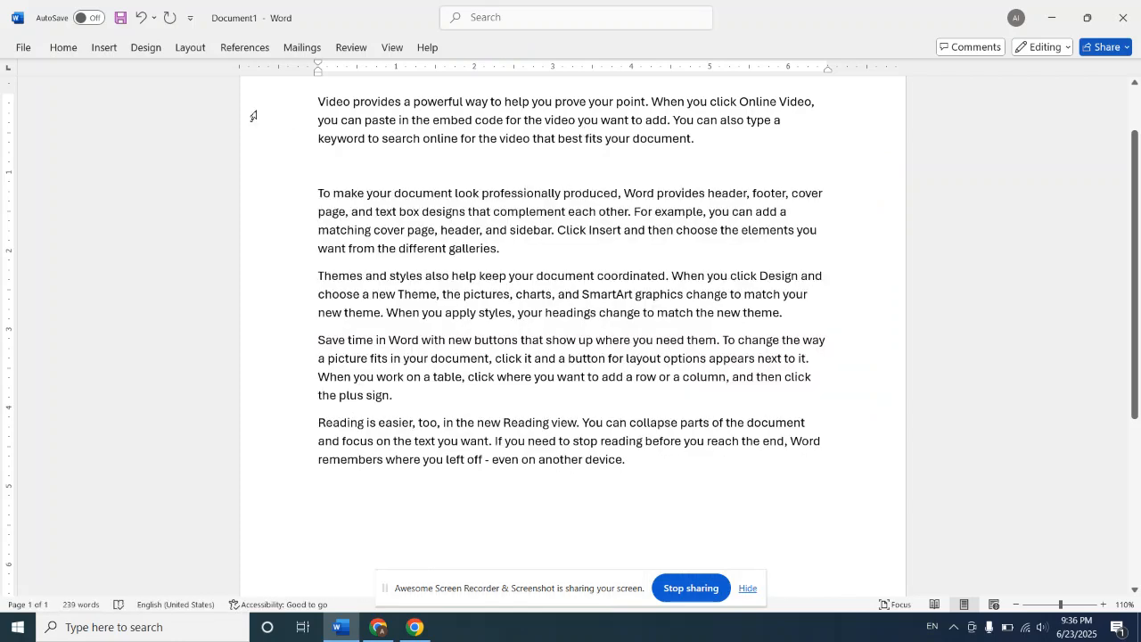
# Step: Insert a hyperlink to the existing STUDENTS PDF from the Documents folder in the empty paragraph
pyautogui.click(112, 47)
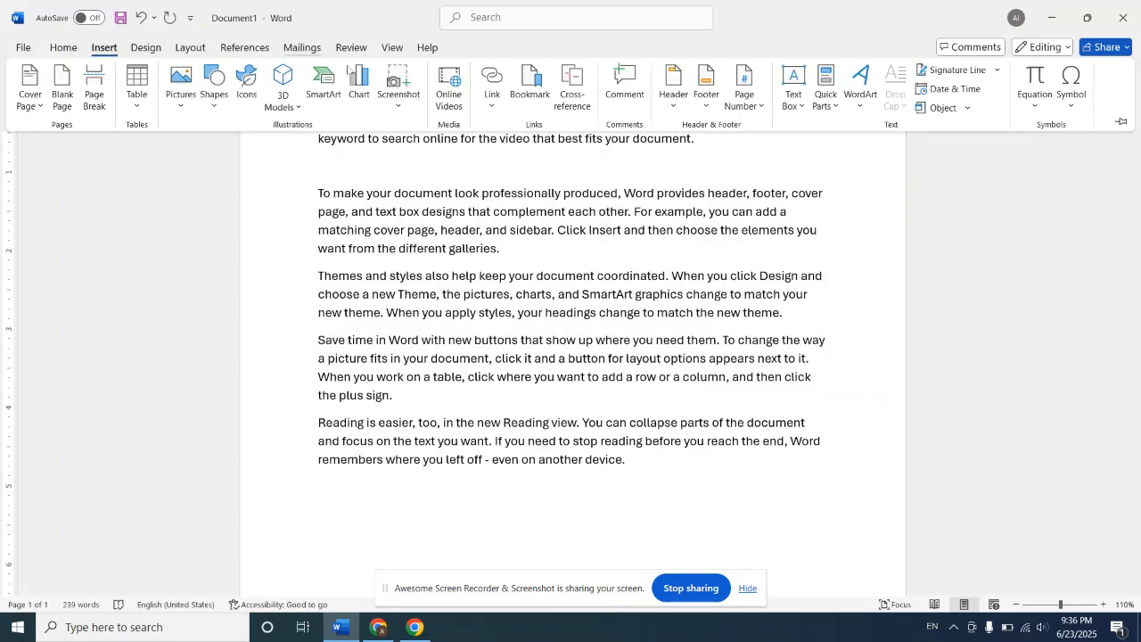
pyautogui.click(490, 98)
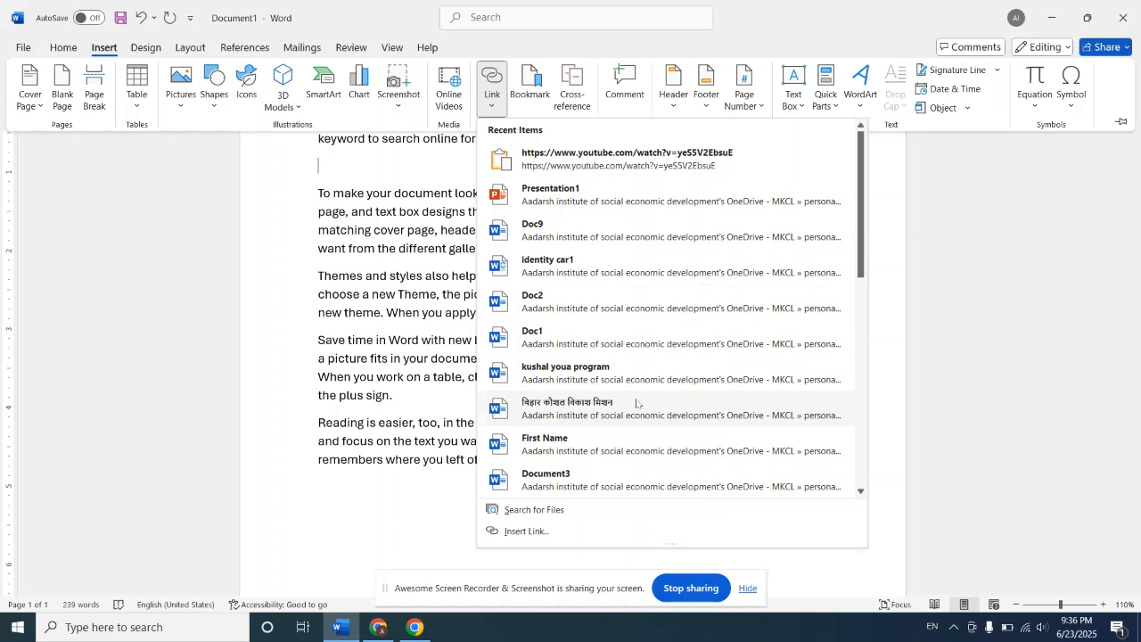
pyautogui.click(529, 531)
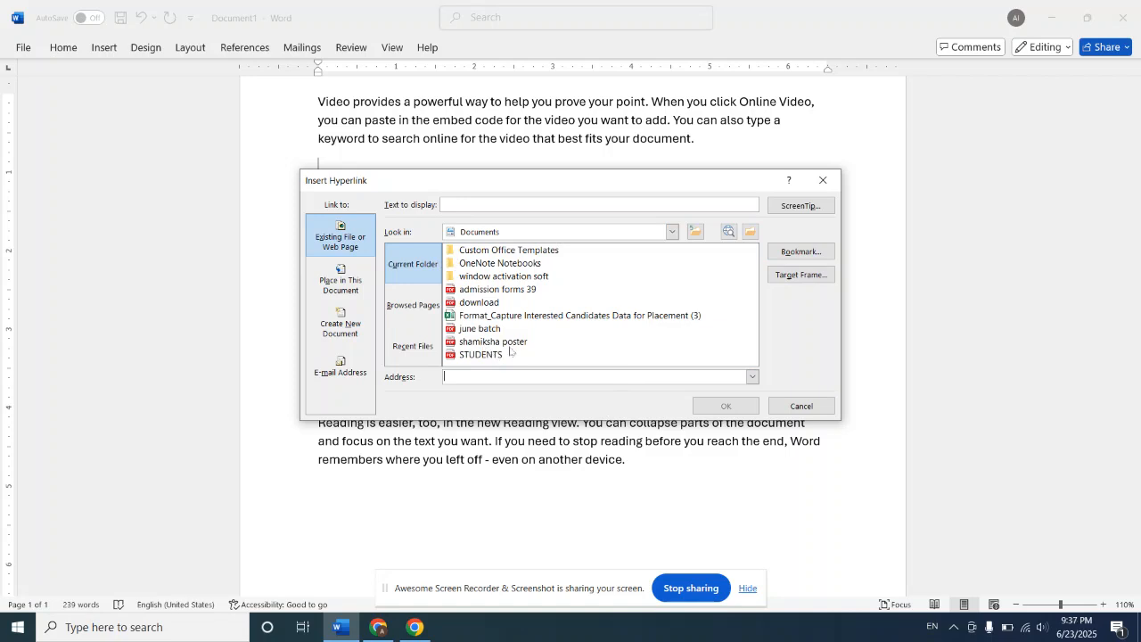
pyautogui.click(483, 357)
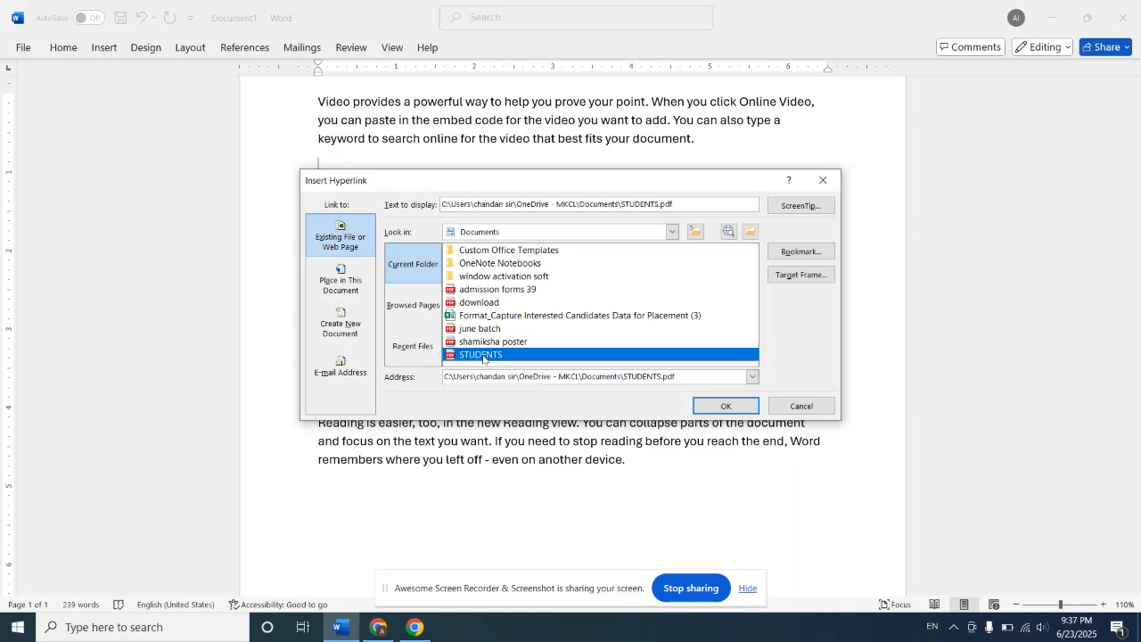
pyautogui.click(730, 406)
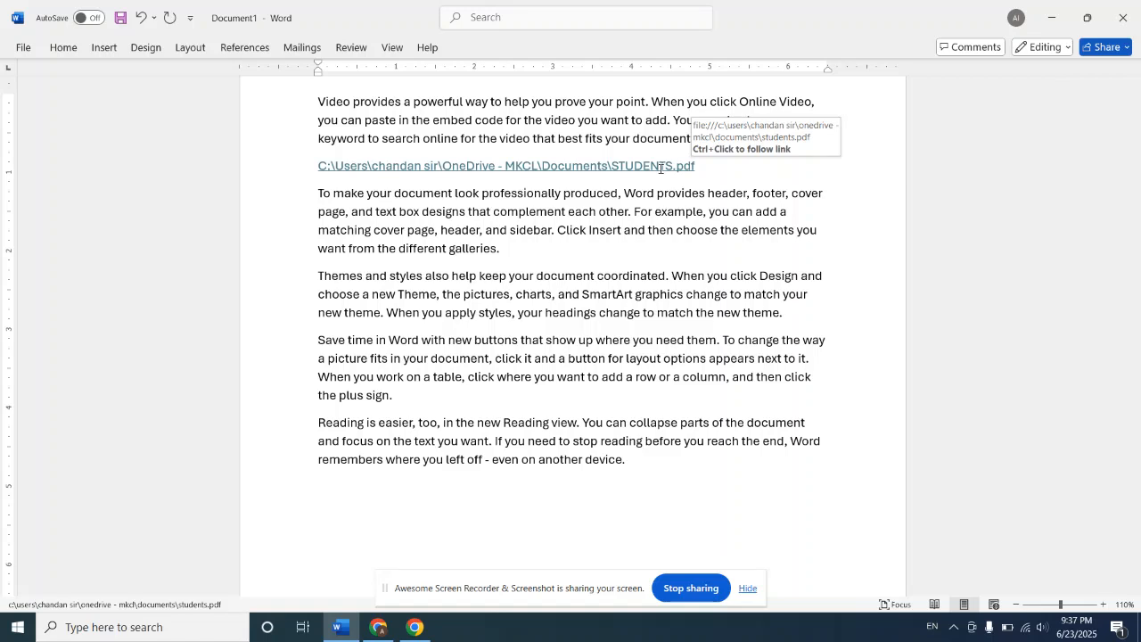
pyautogui.click(104, 48)
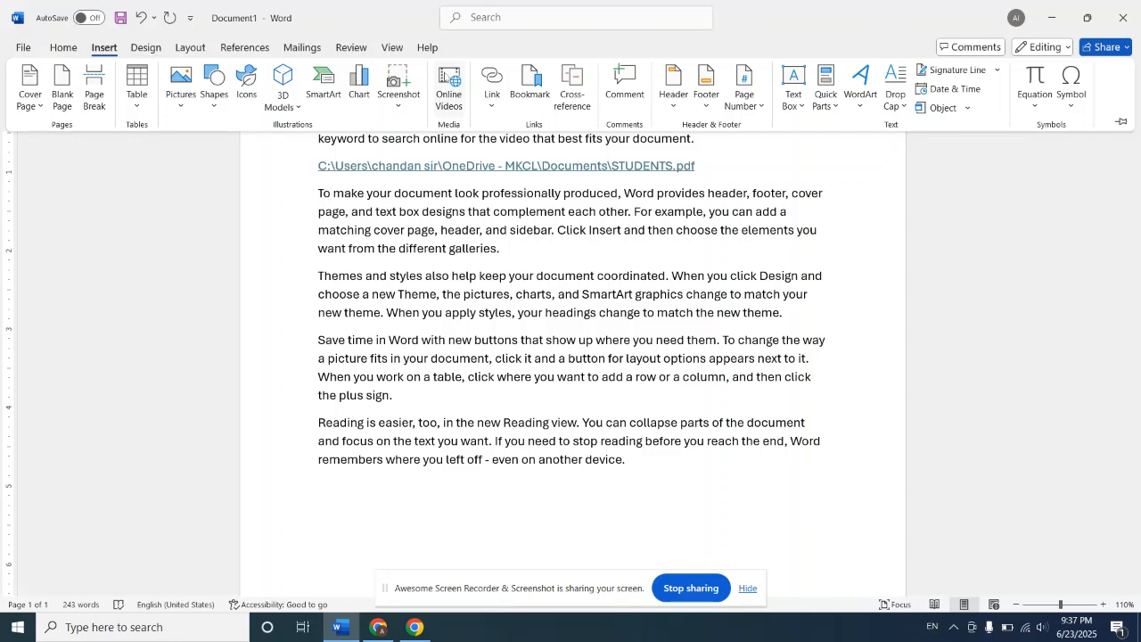
pyautogui.click(533, 87)
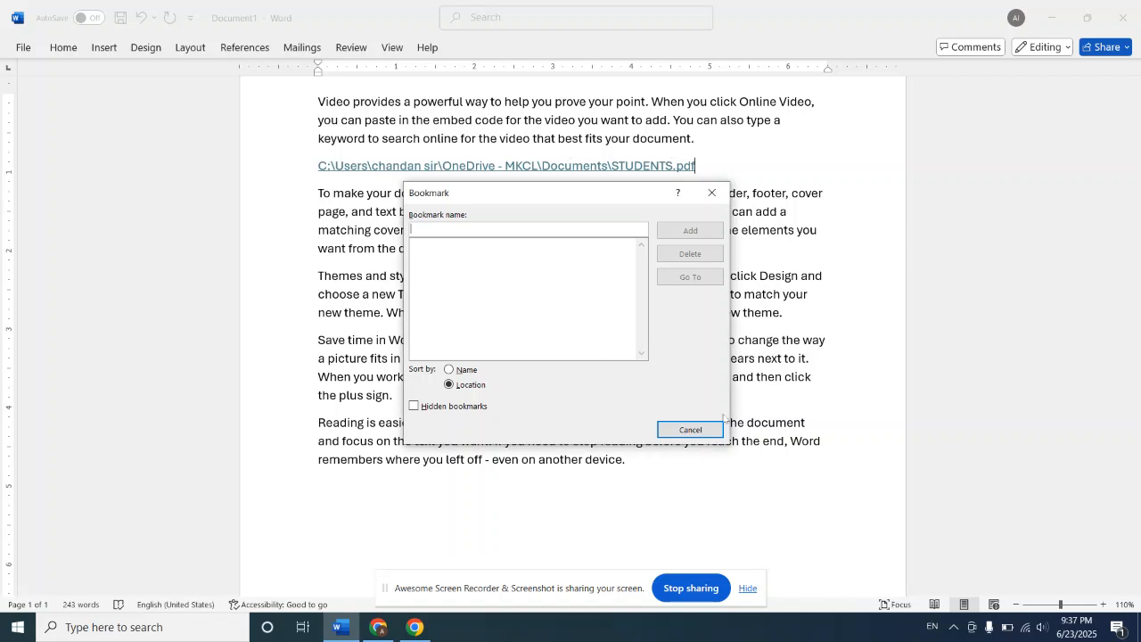
pyautogui.click(713, 430)
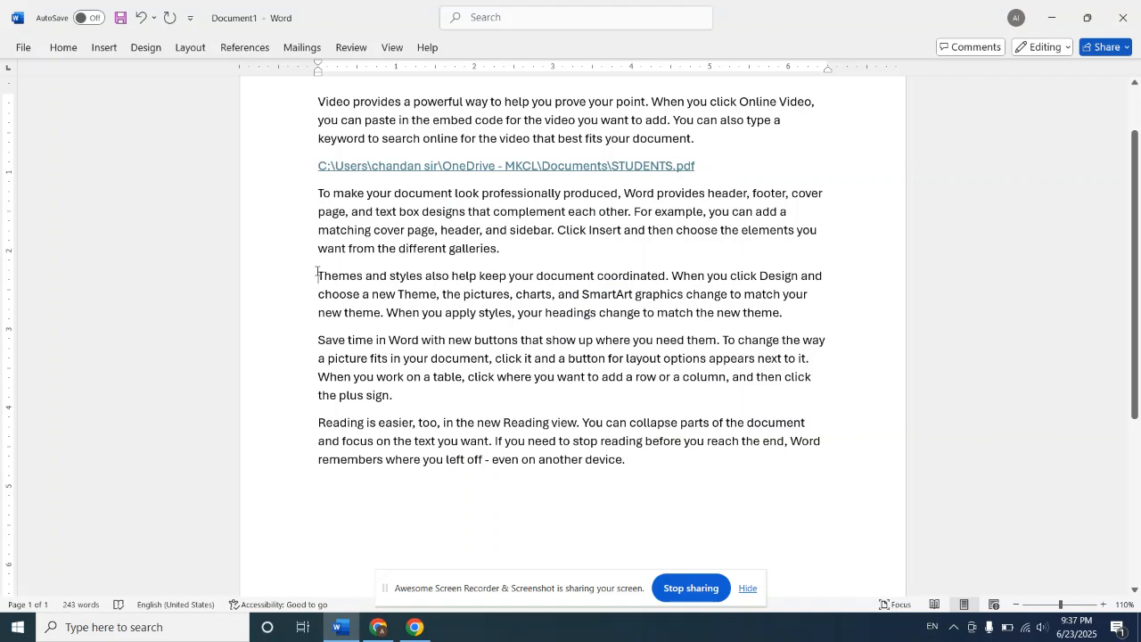
# Step: Bookmark the whole paragraph beginning "Themes and styles" under the name docs
pyautogui.moveTo(316, 272); pyautogui.dragTo(487, 327)
pyautogui.moveTo(518, 327); pyautogui.dragTo(791, 328)
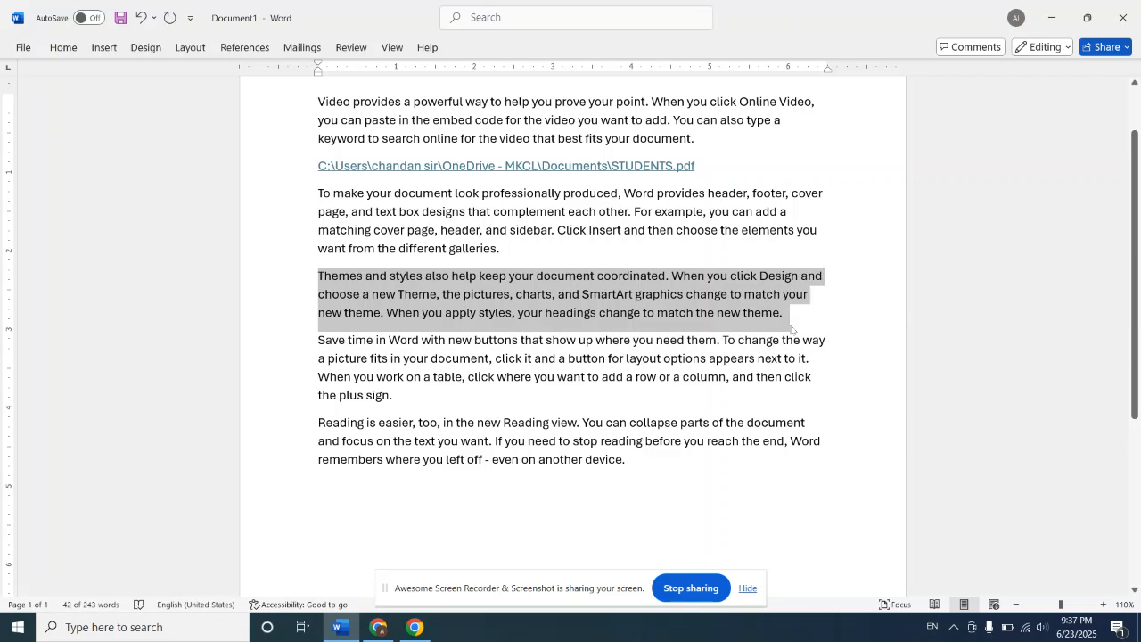
pyautogui.click(104, 46)
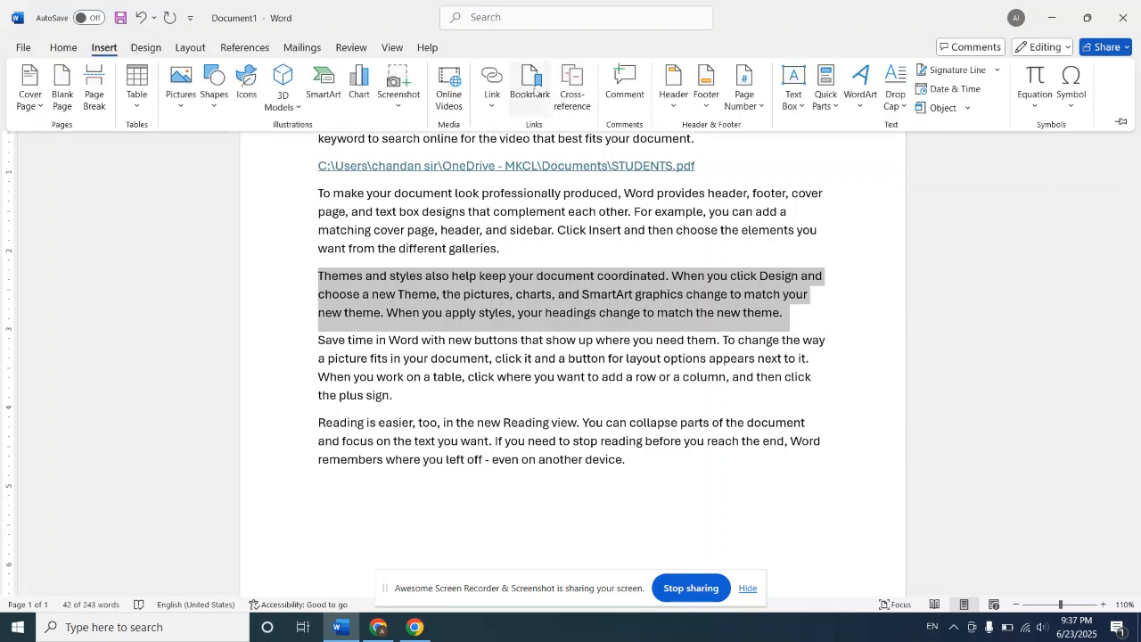
pyautogui.click(534, 89)
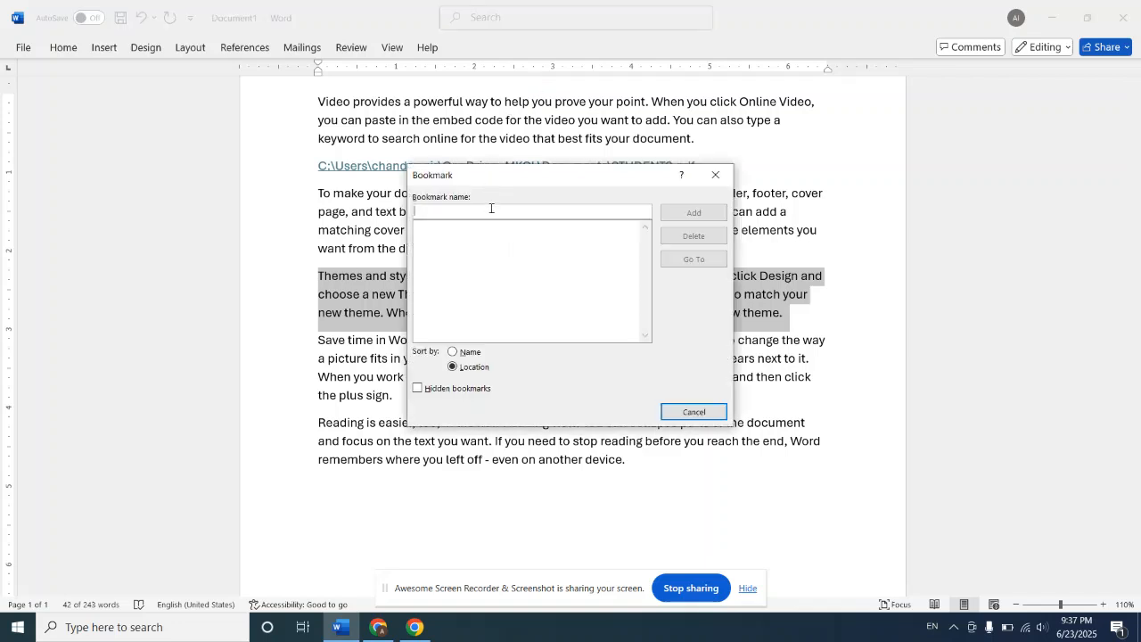
pyautogui.write('coc')
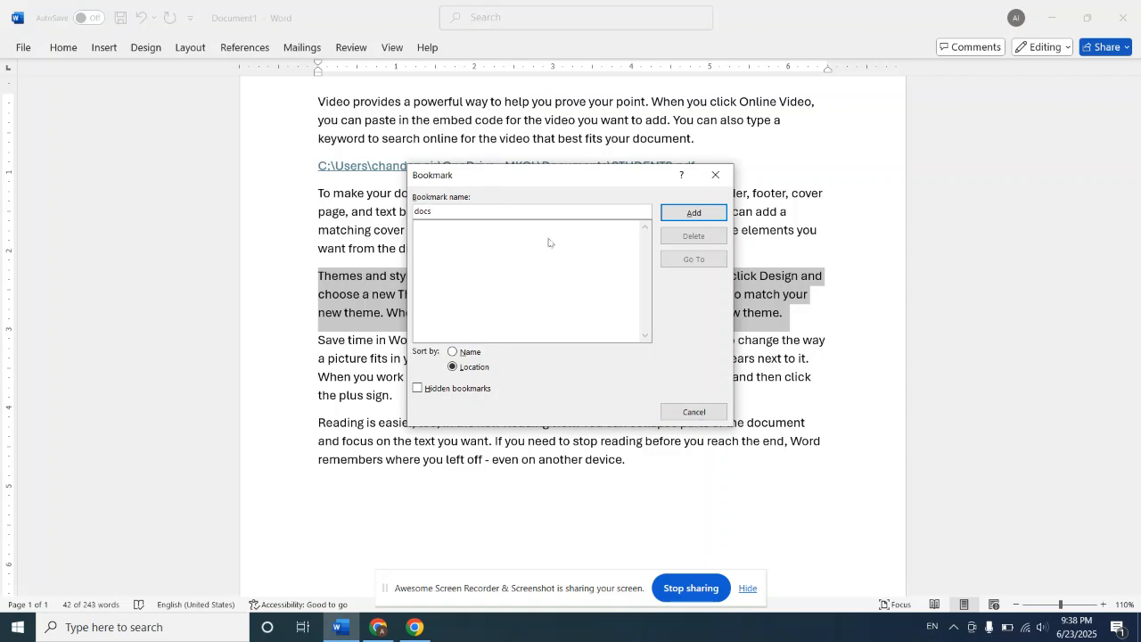
pyautogui.click(704, 213)
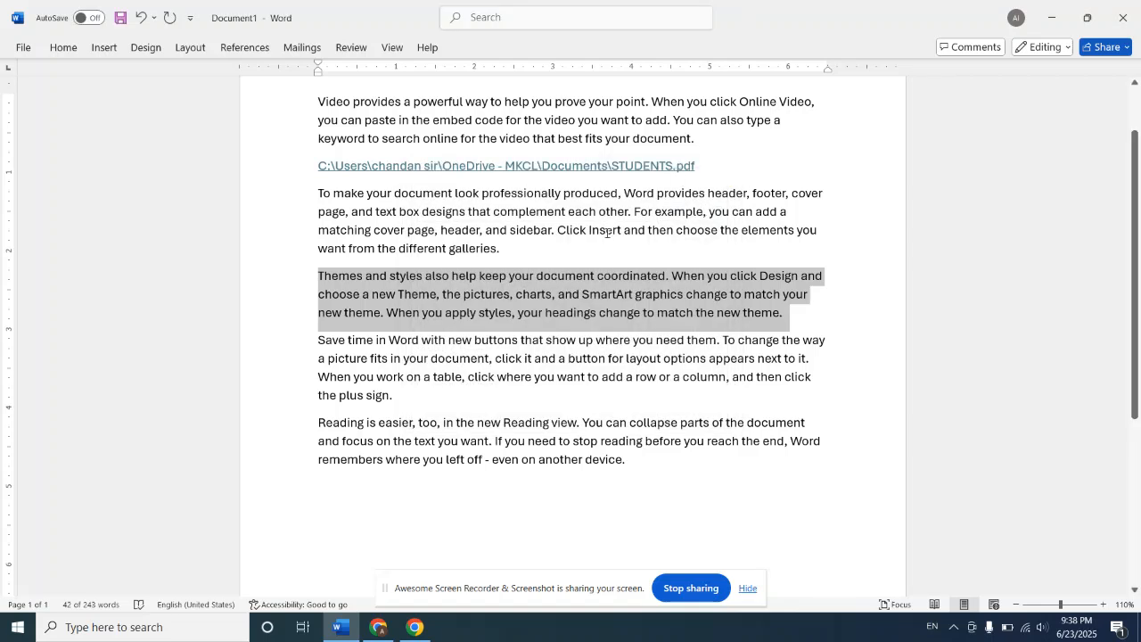
pyautogui.click(820, 312)
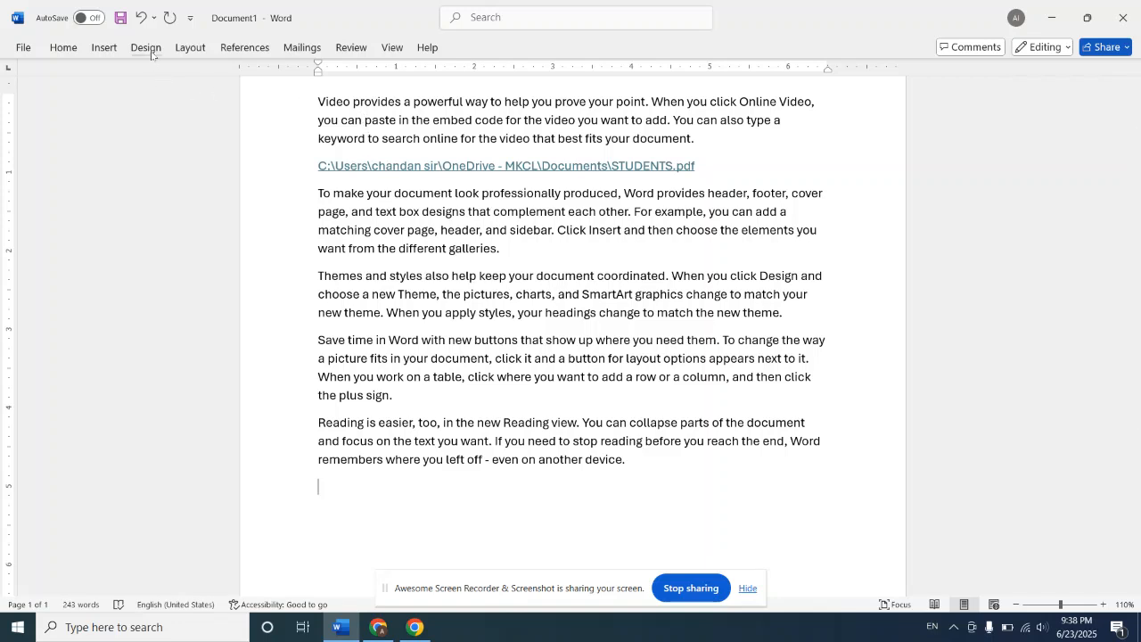
# Step: Go to the docs bookmark from the end of the document and close the Bookmark dialog
pyautogui.click(104, 47)
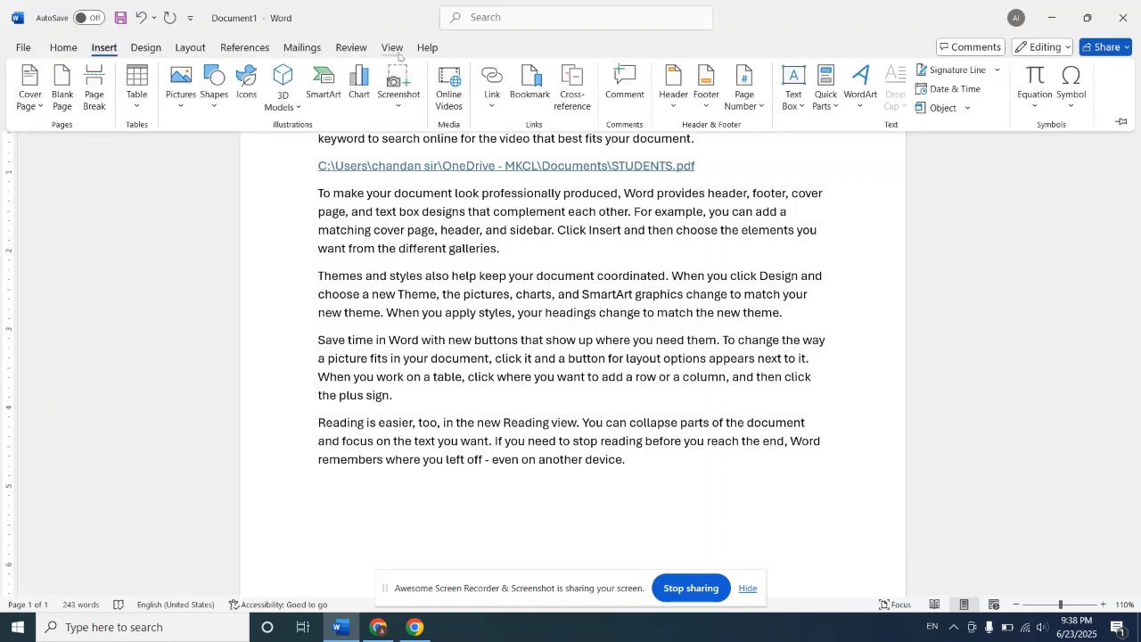
pyautogui.click(530, 82)
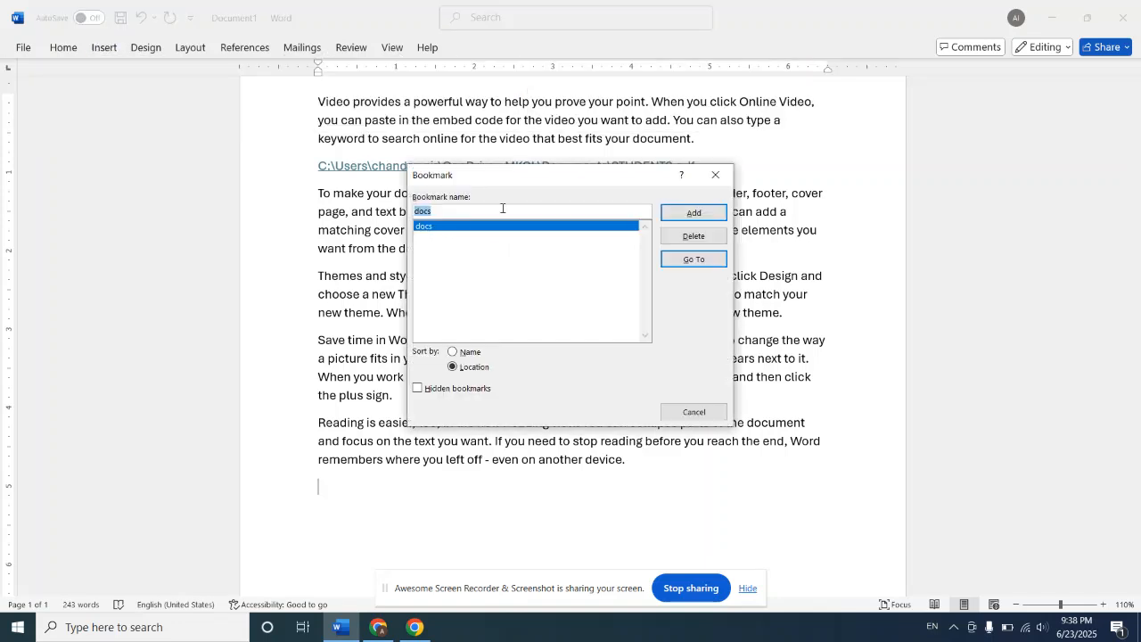
pyautogui.doubleClick(464, 229)
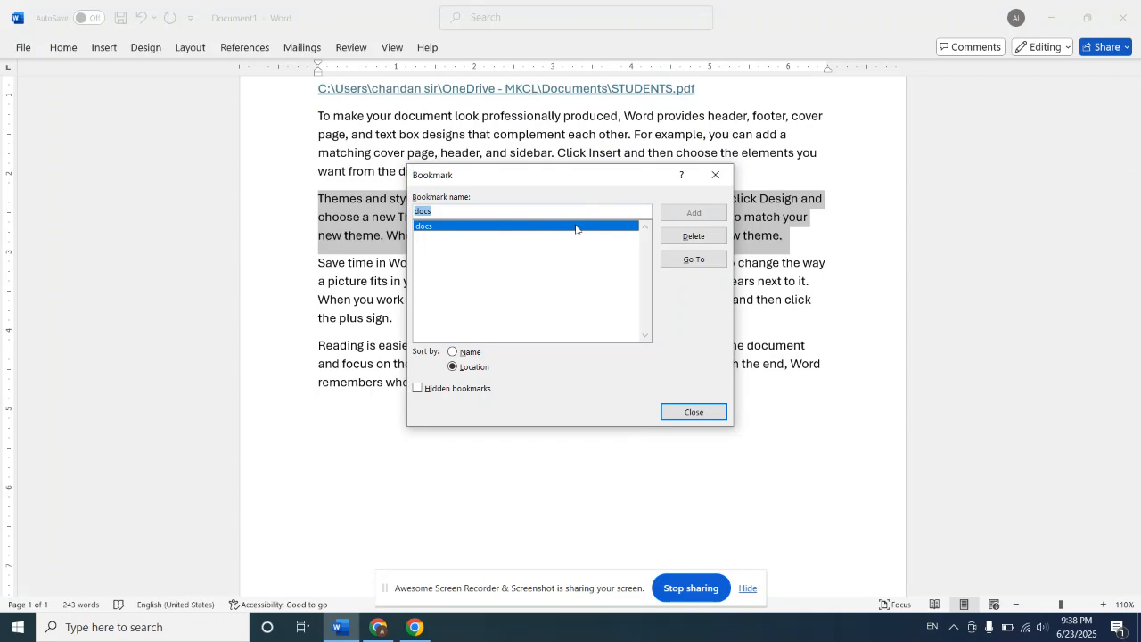
pyautogui.click(616, 212)
pyautogui.click(850, 416)
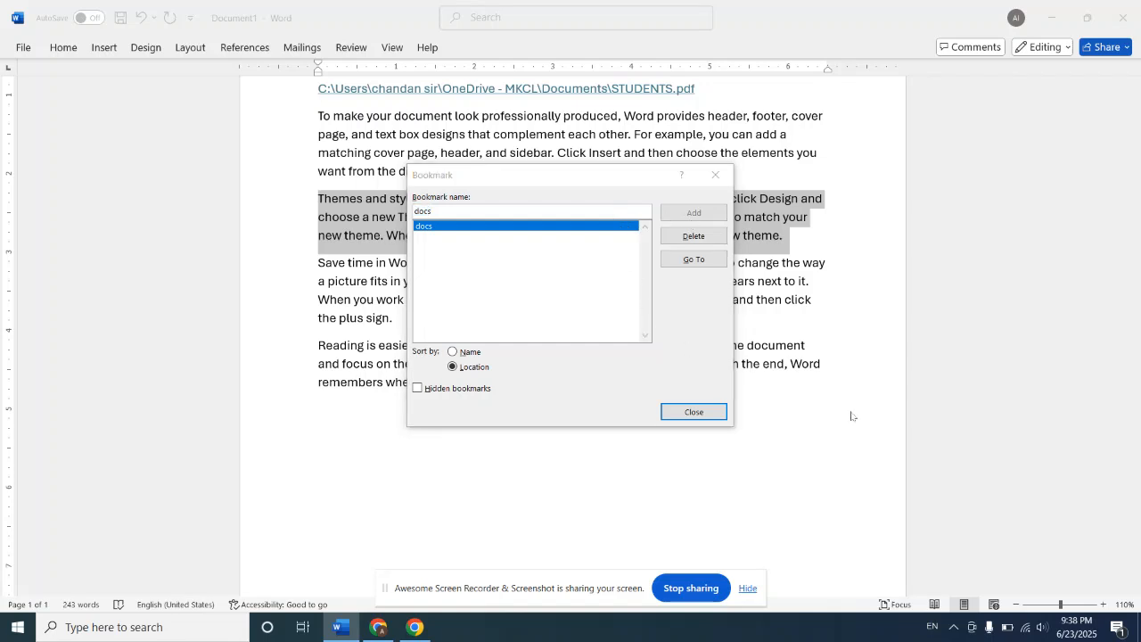
pyautogui.click(694, 412)
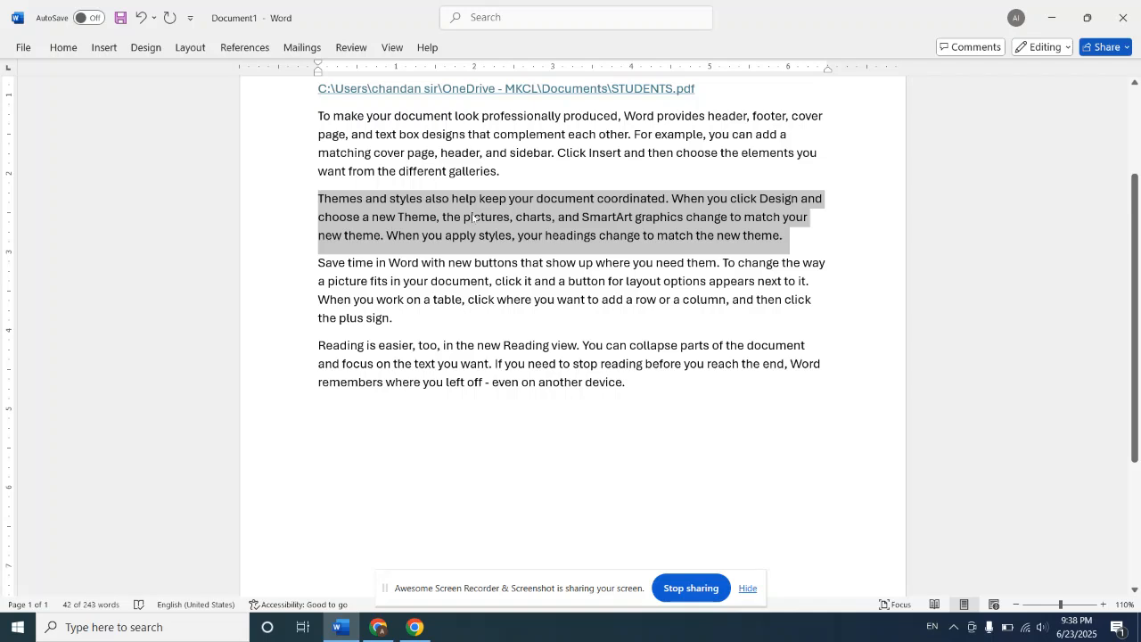
# Step: Turn the word "left" in the last paragraph into a hyperlink to the docs bookmark
pyautogui.click(455, 393)
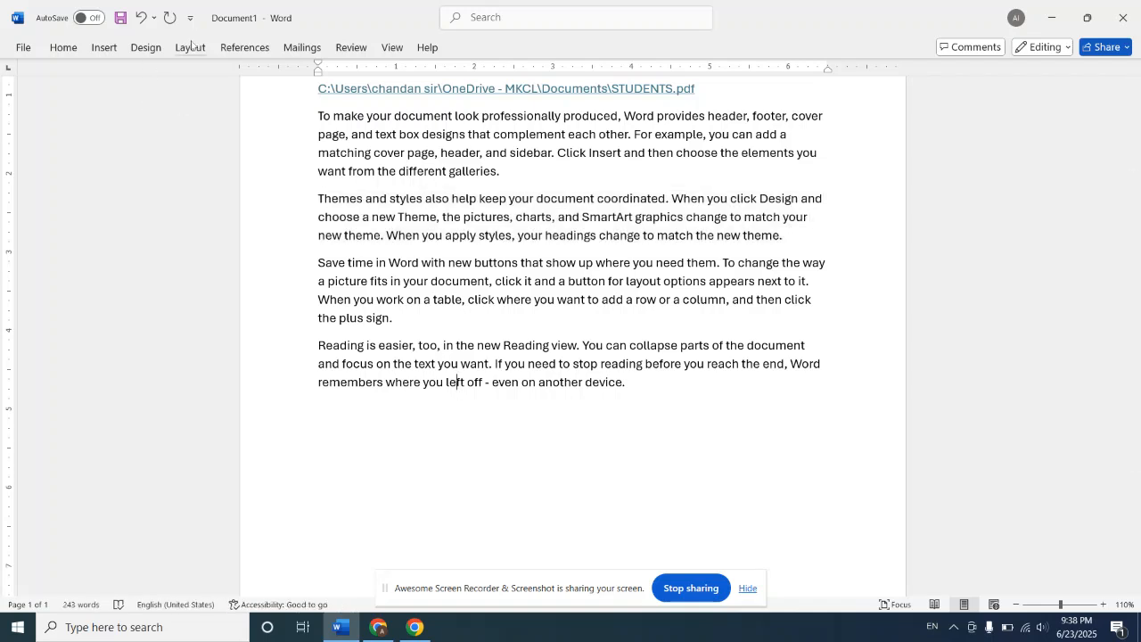
pyautogui.click(104, 47)
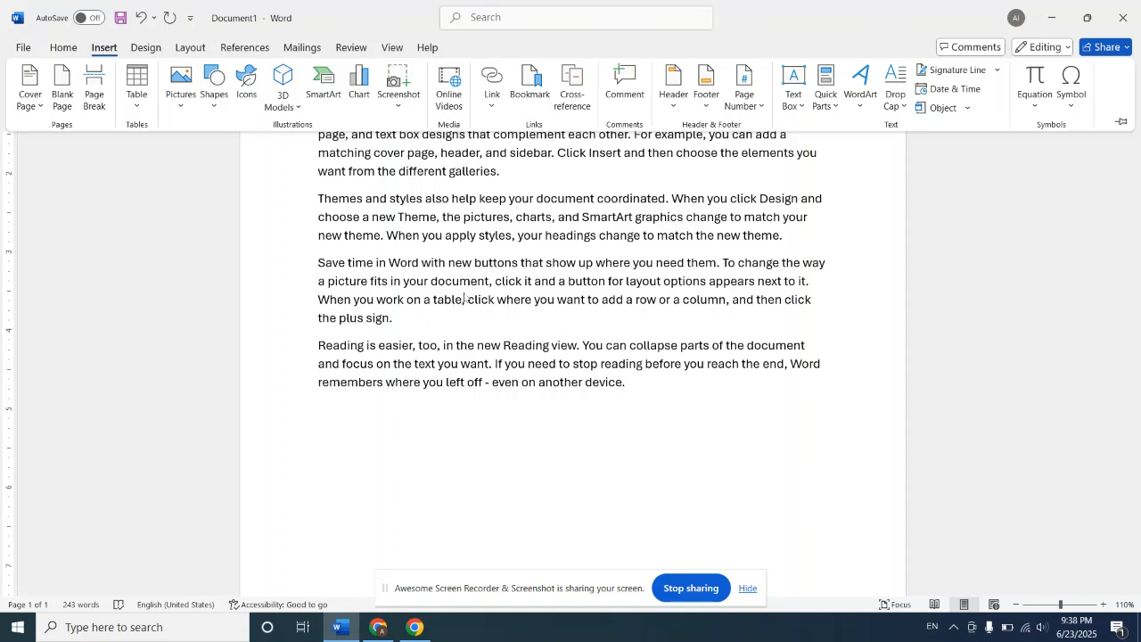
pyautogui.click(491, 107)
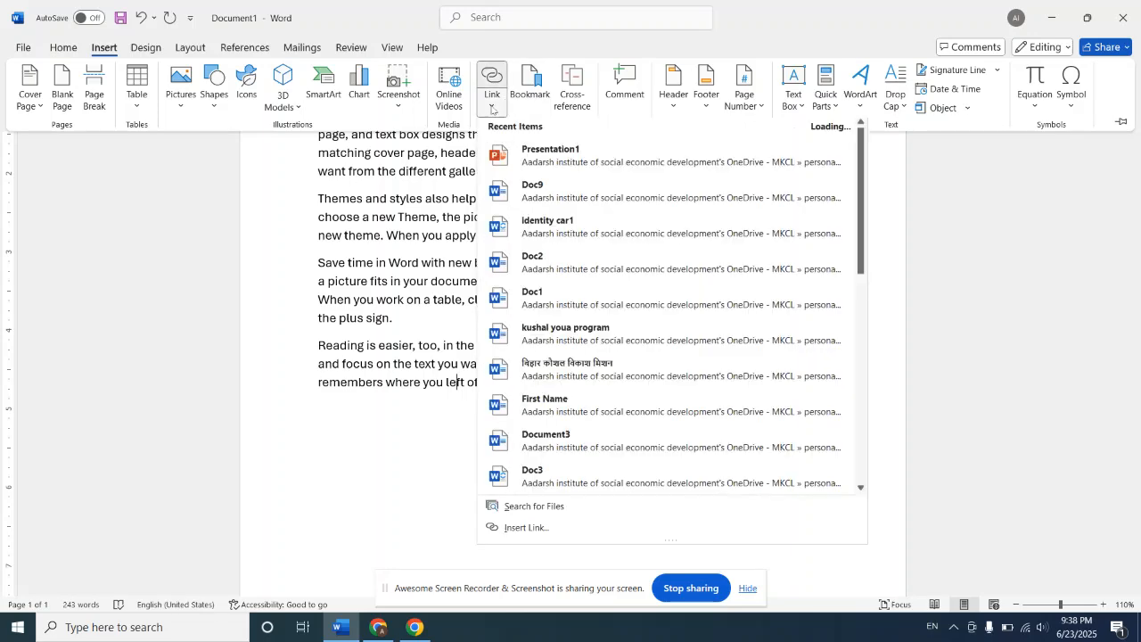
pyautogui.click(544, 532)
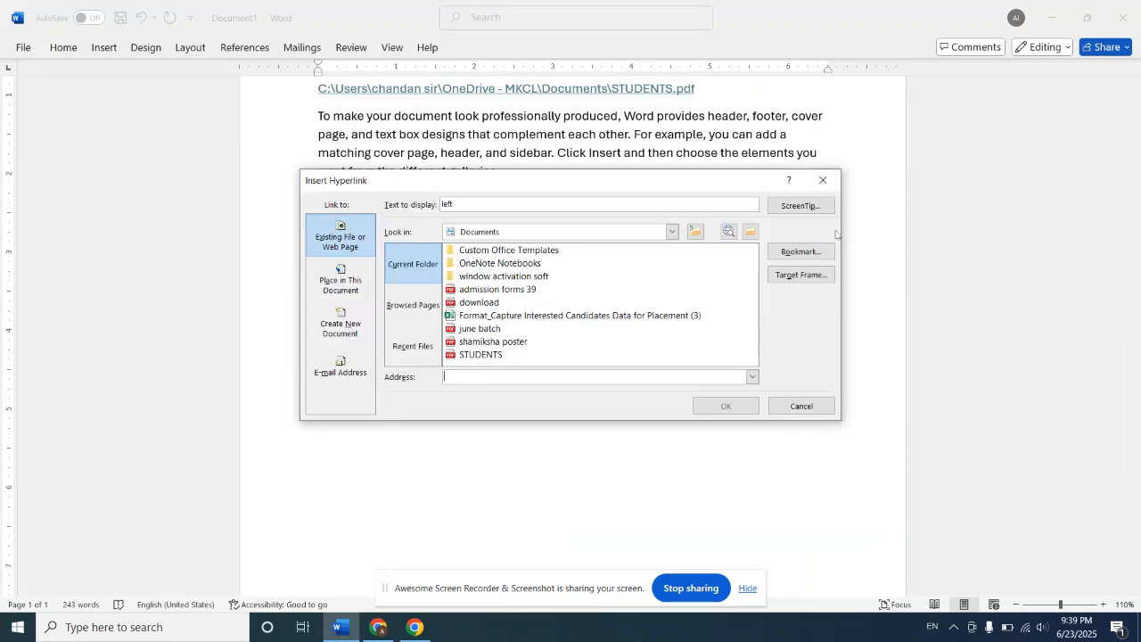
pyautogui.click(796, 254)
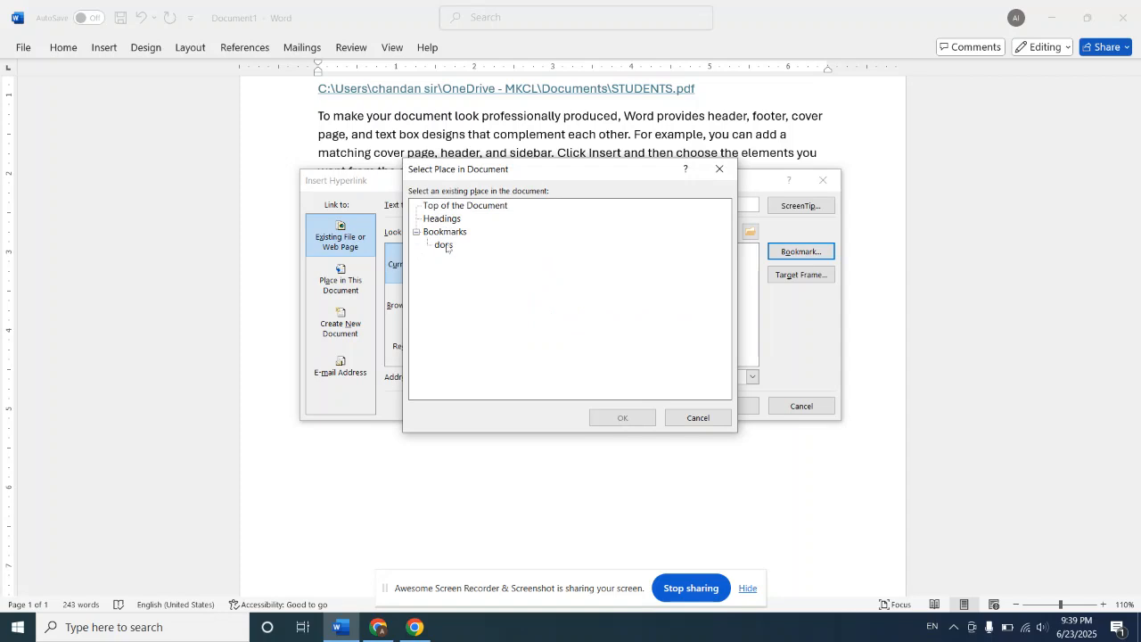
pyautogui.doubleClick(445, 245)
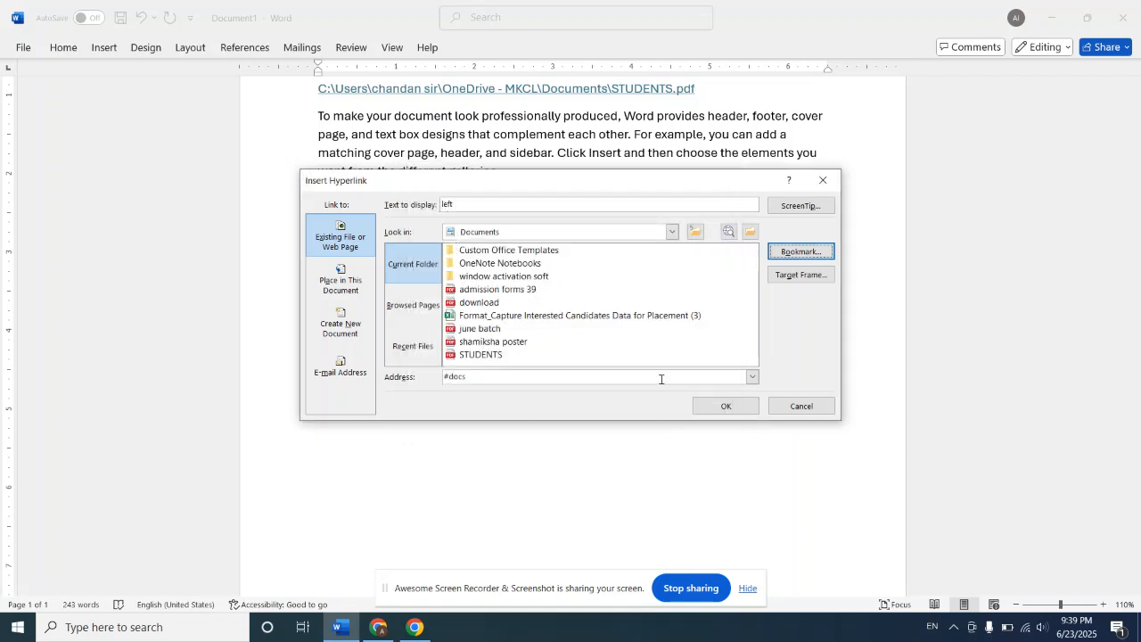
pyautogui.click(725, 405)
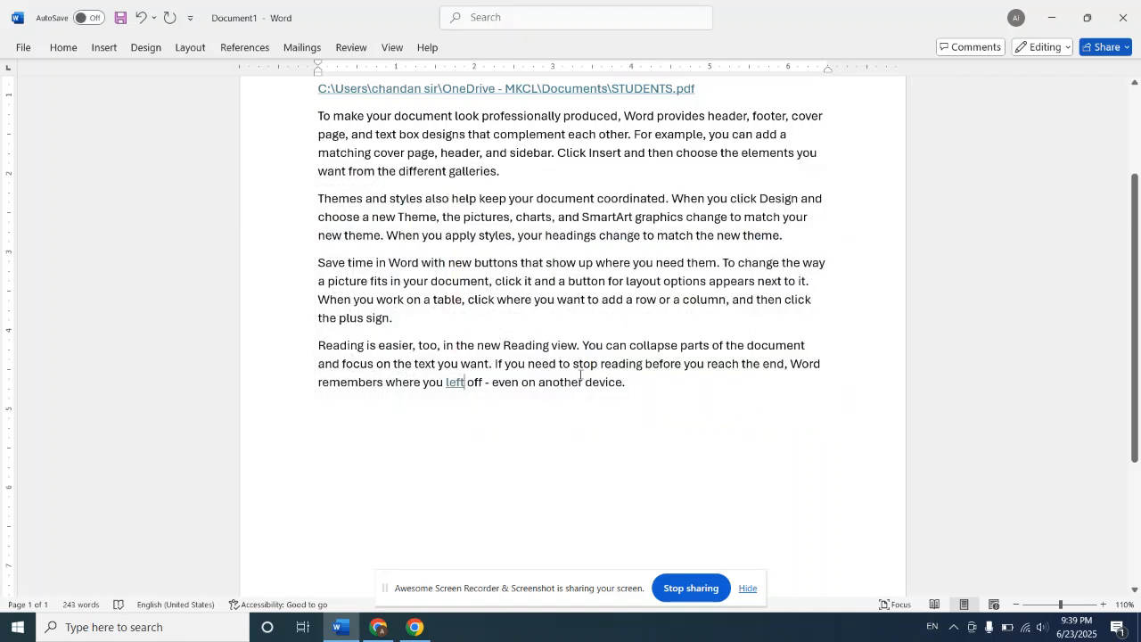
pyautogui.moveTo(456, 387)
# Step: Add the date 12/10/2025 inside the linked word "left", just before its final letter
pyautogui.click(101, 49)
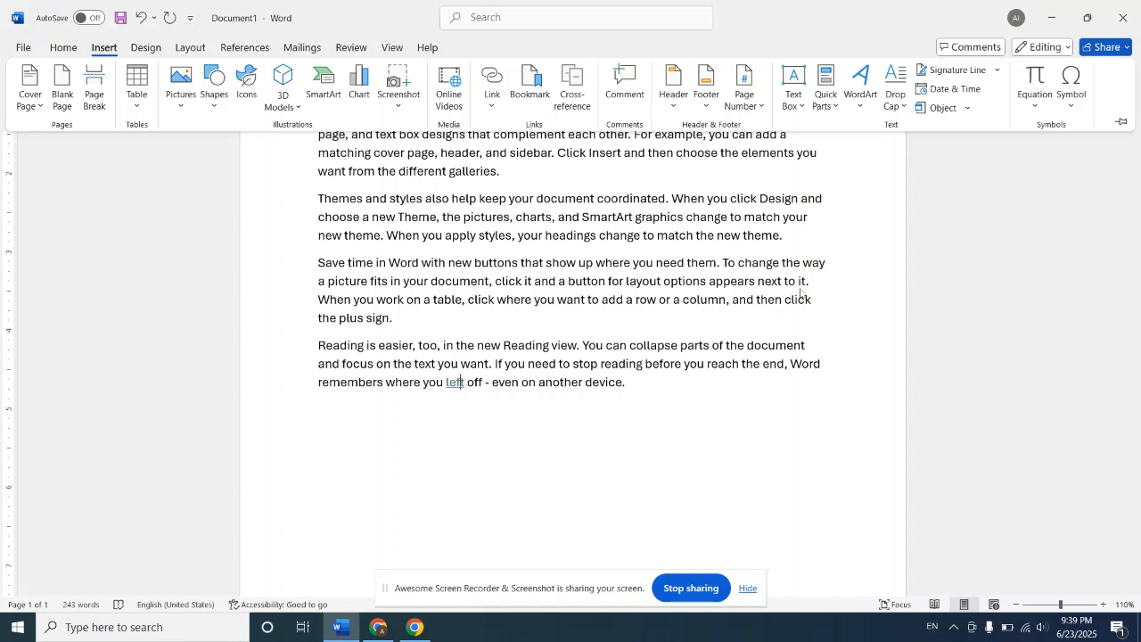
pyautogui.click(595, 198)
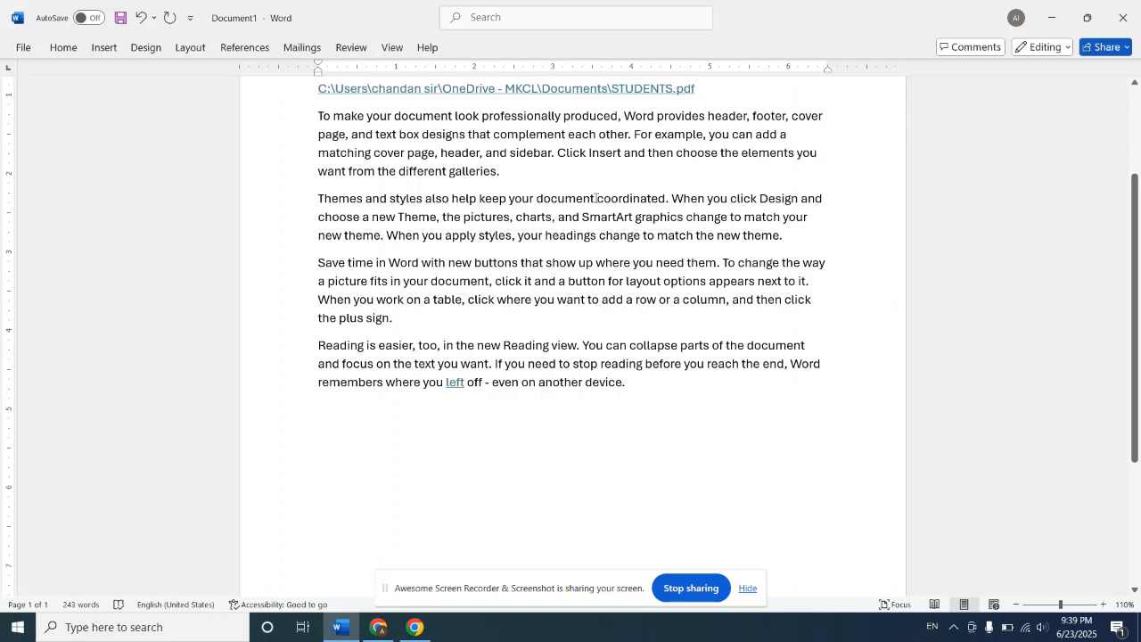
pyautogui.write('12/10')
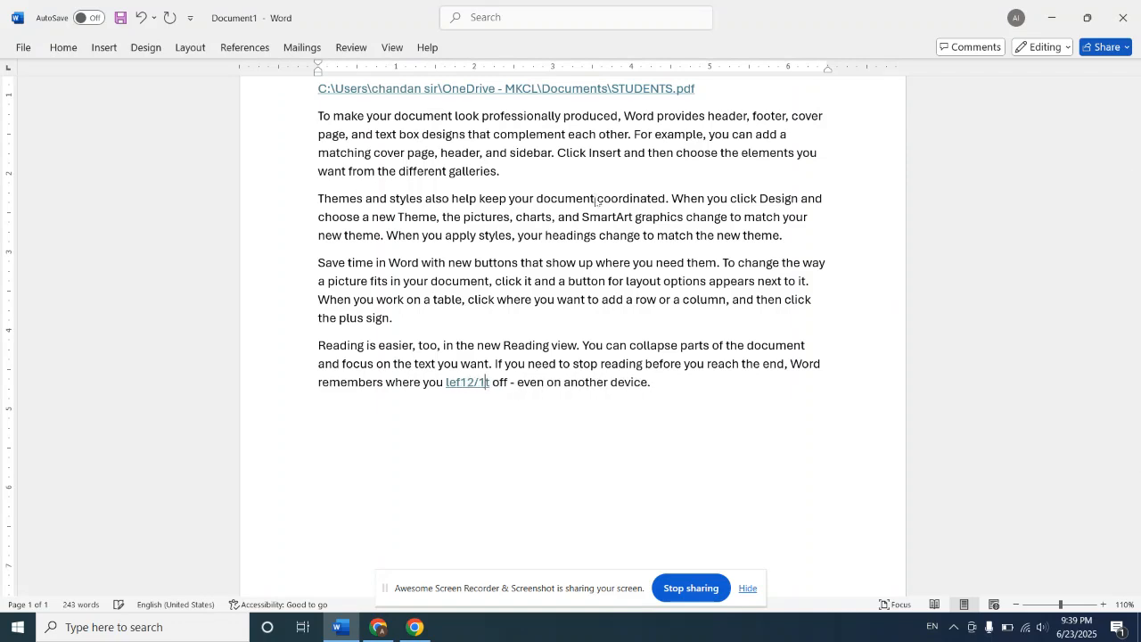
pyautogui.write('/2025')
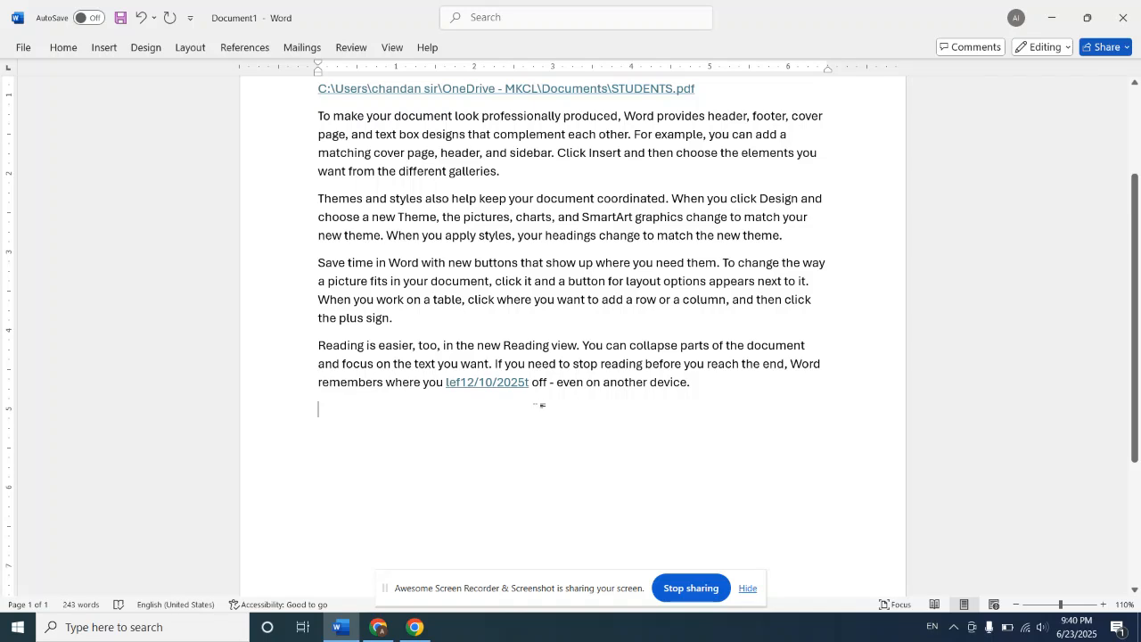
# Step: Post the comment "Date of meeting" on the linked date text in the last paragraph
pyautogui.click(528, 384)
pyautogui.click(105, 49)
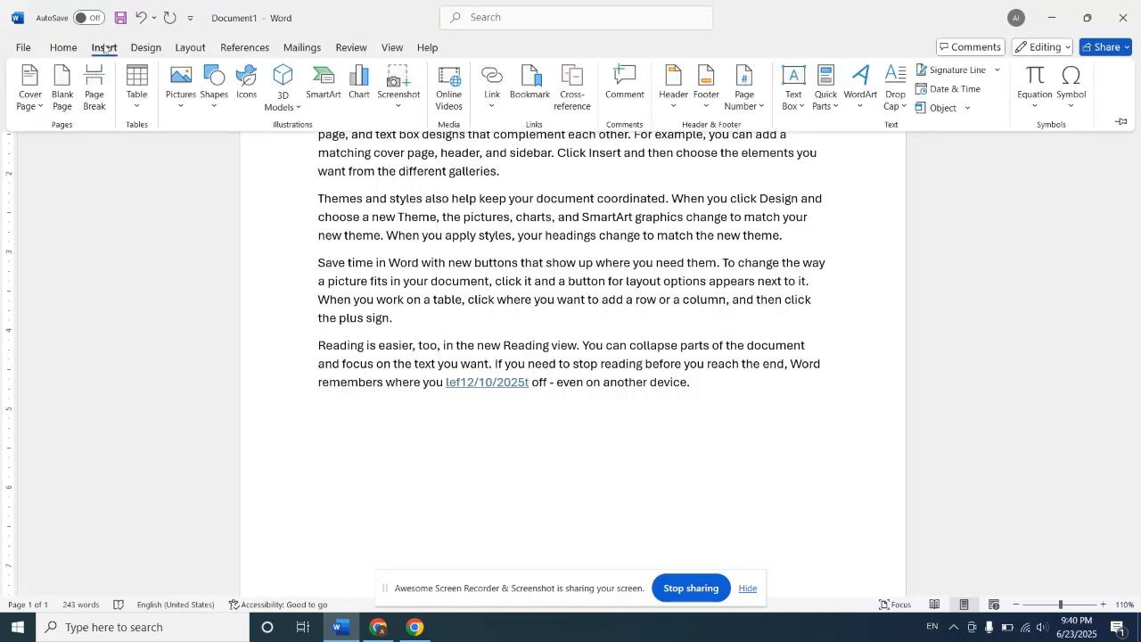
pyautogui.click(621, 85)
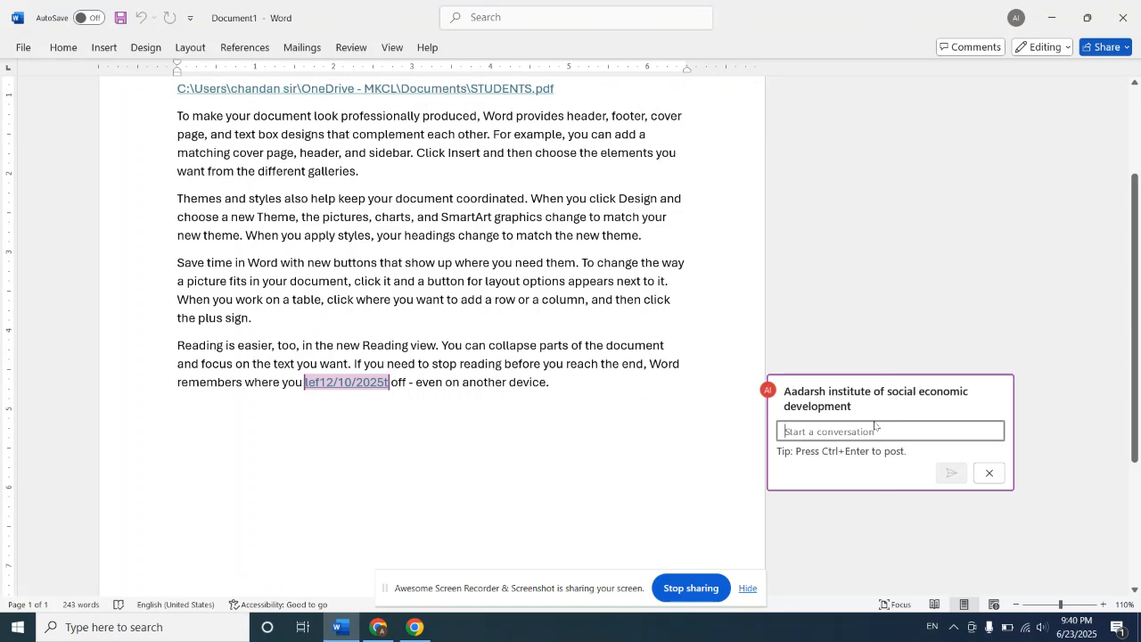
pyautogui.write('da')
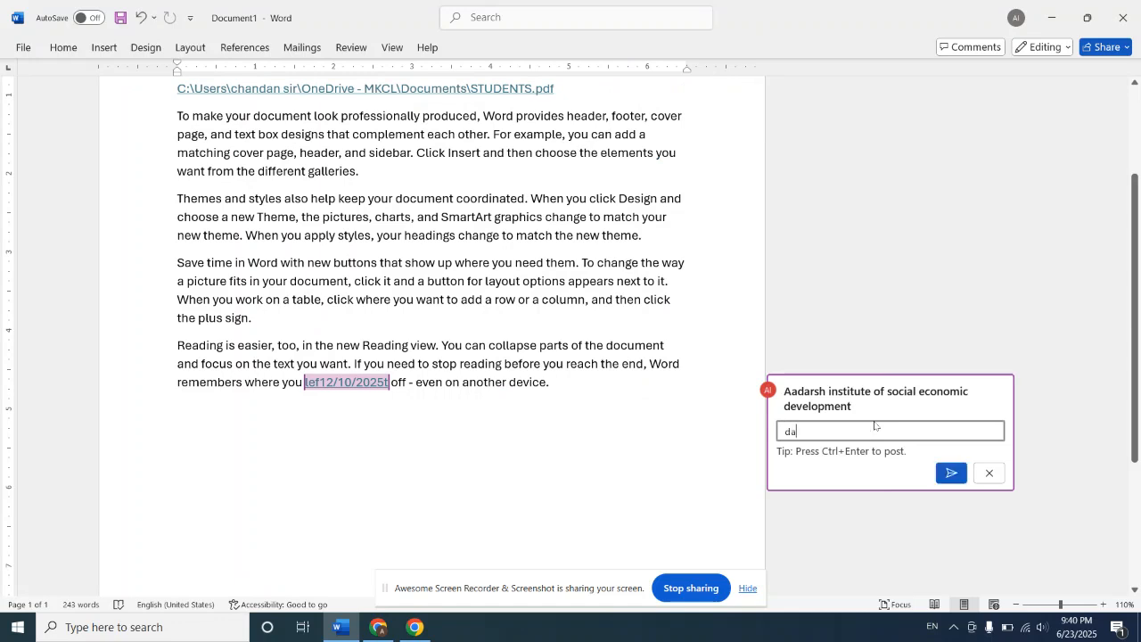
pyautogui.write('te of')
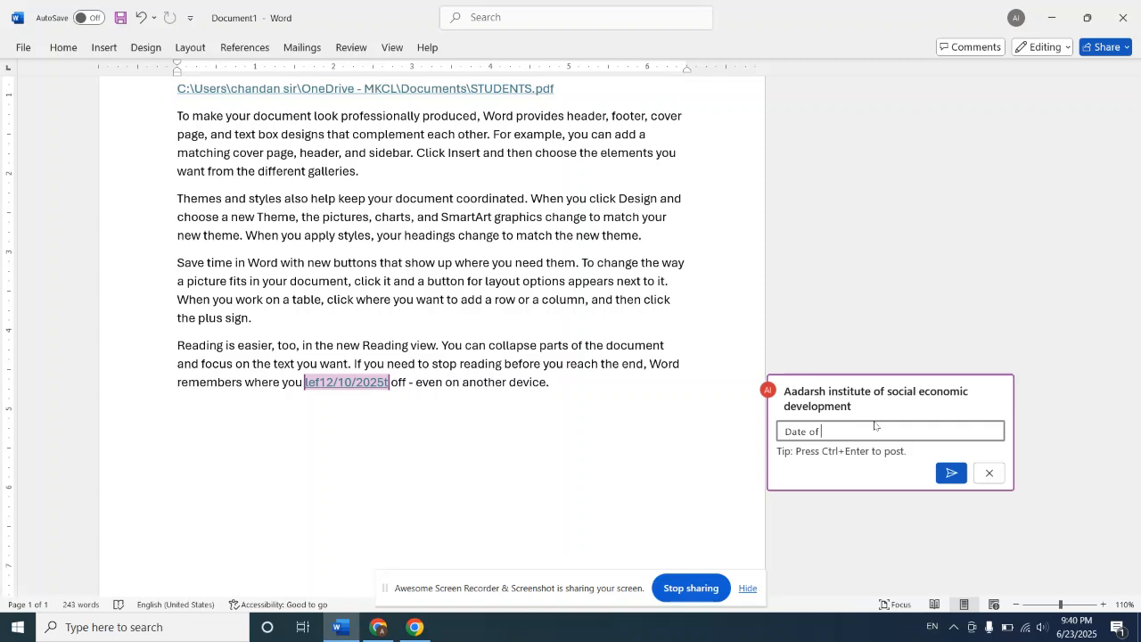
pyautogui.write(' meeting')
pyautogui.click(951, 474)
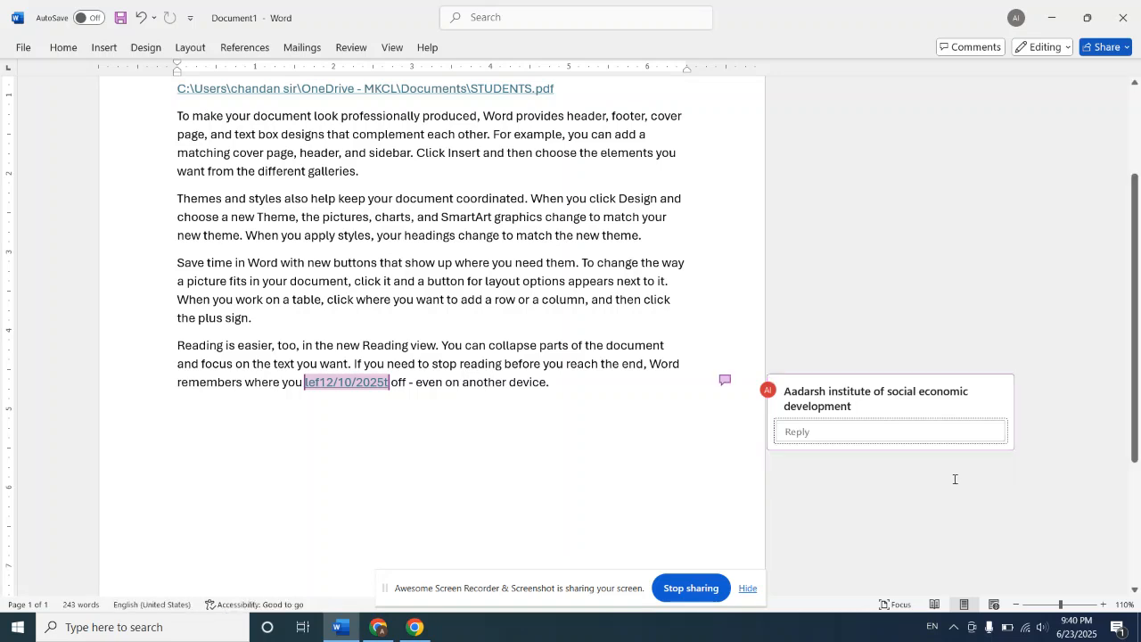
pyautogui.click(991, 558)
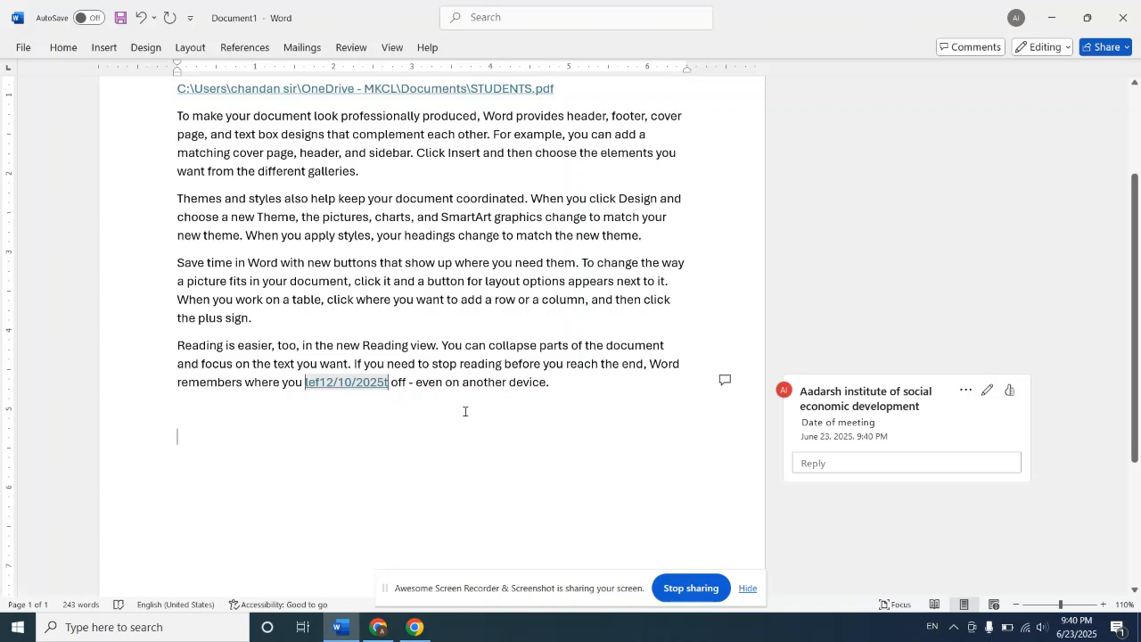
# Step: Open the "Date of meeting" comment for editing, cancel the edit, and delete the comment thread
pyautogui.click(726, 381)
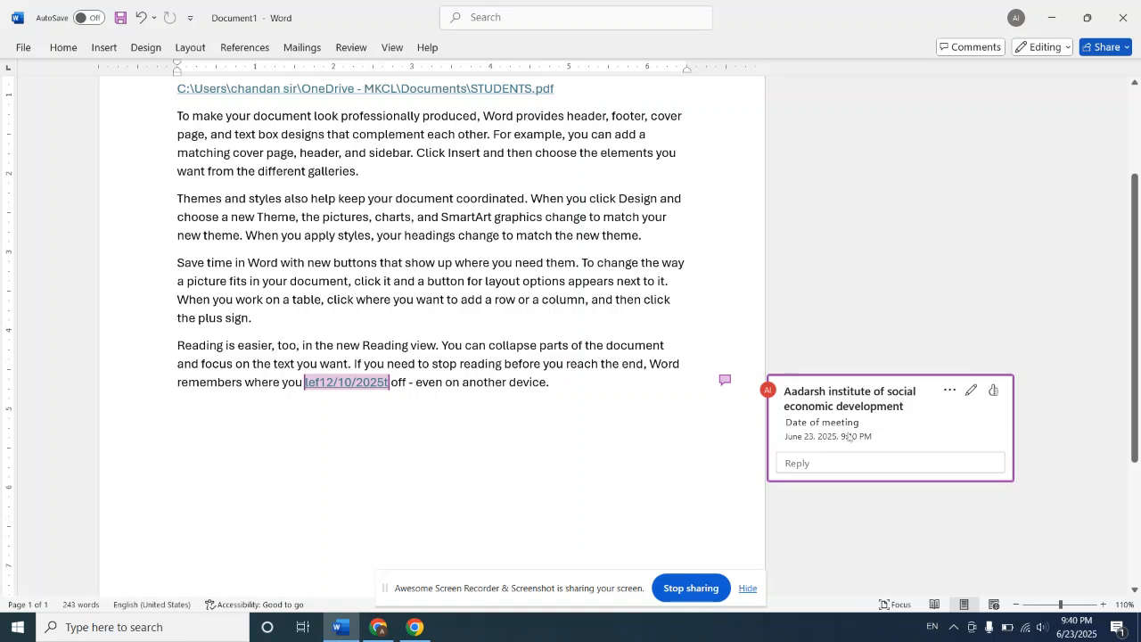
pyautogui.click(974, 390)
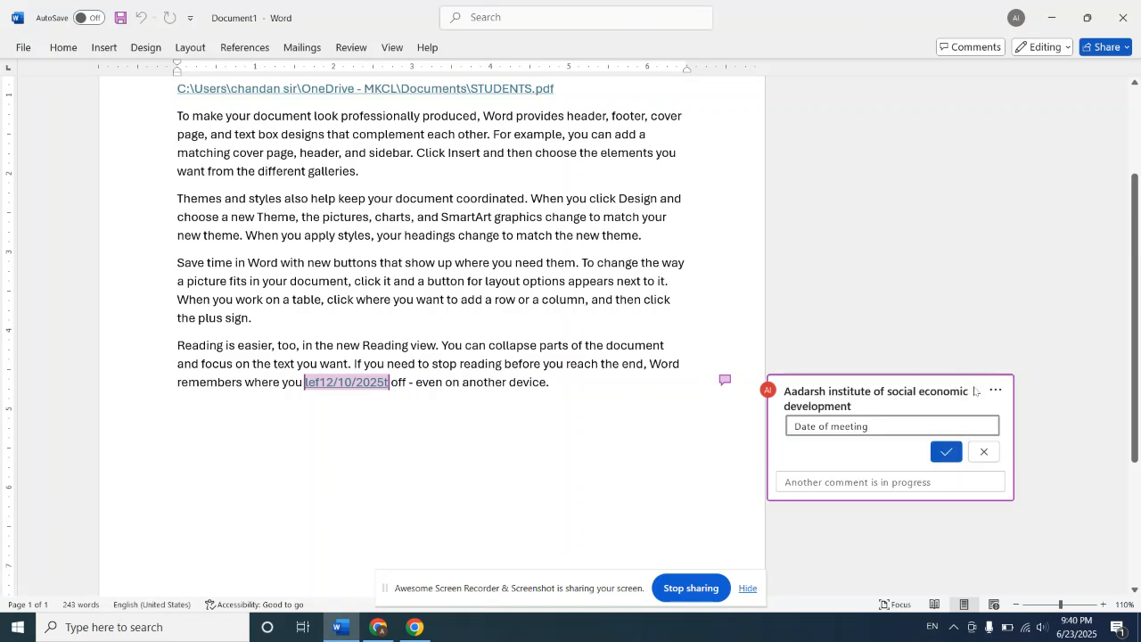
pyautogui.click(985, 451)
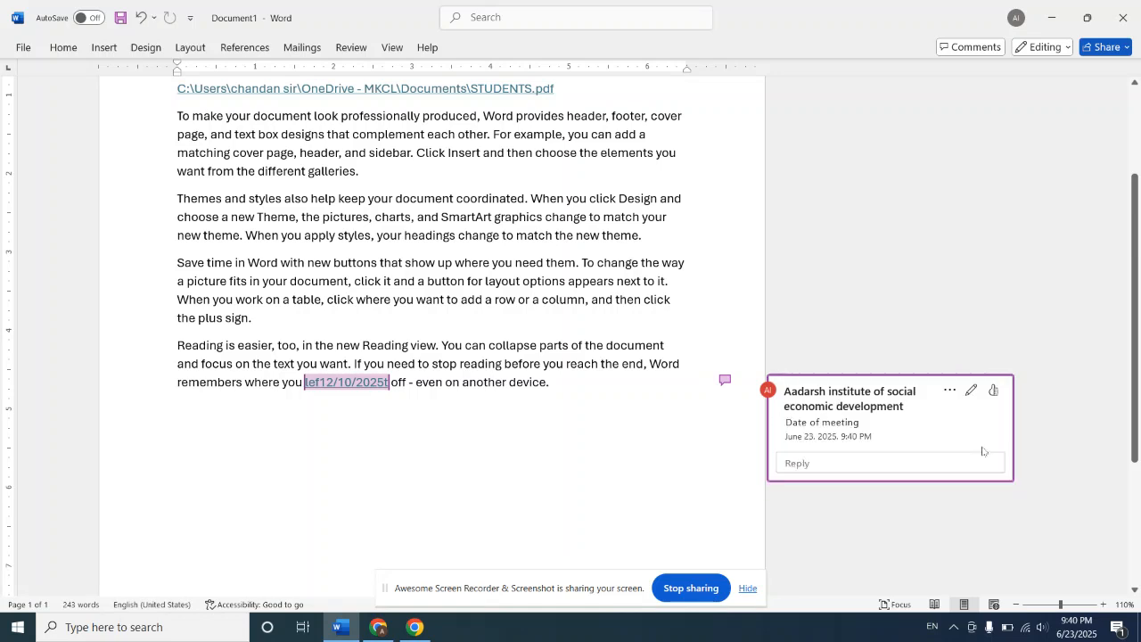
pyautogui.click(949, 393)
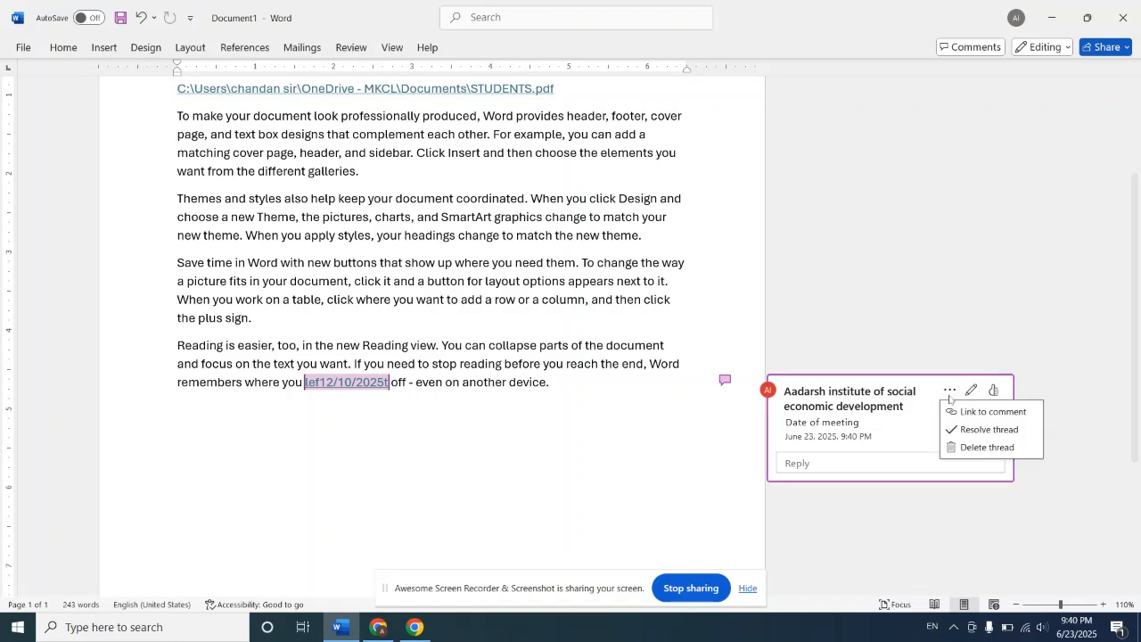
pyautogui.click(972, 447)
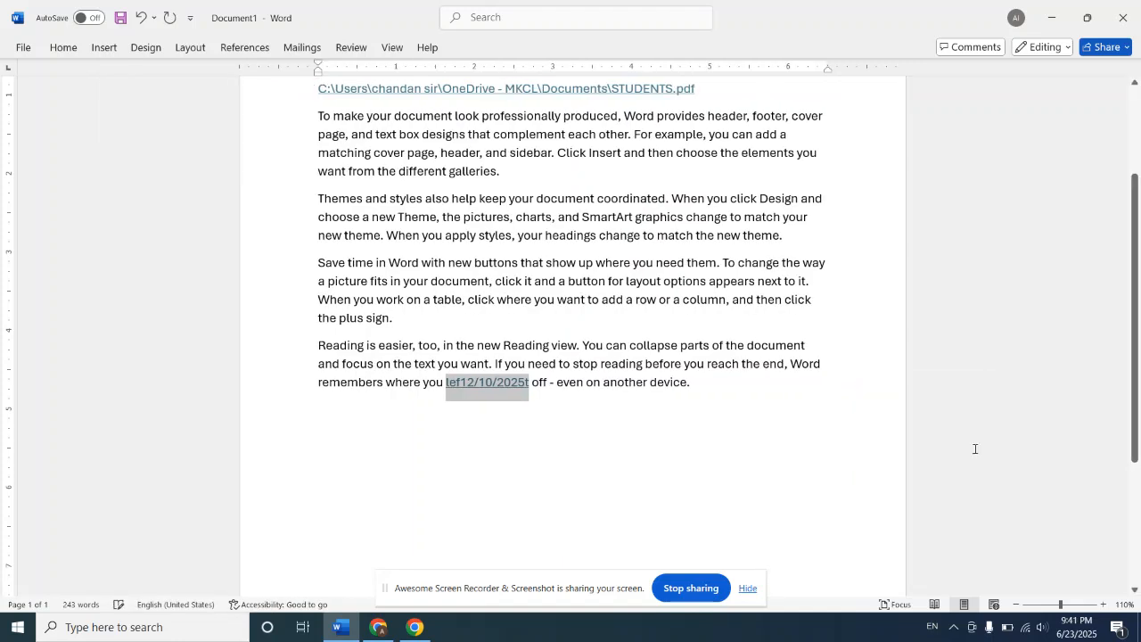
pyautogui.click(714, 537)
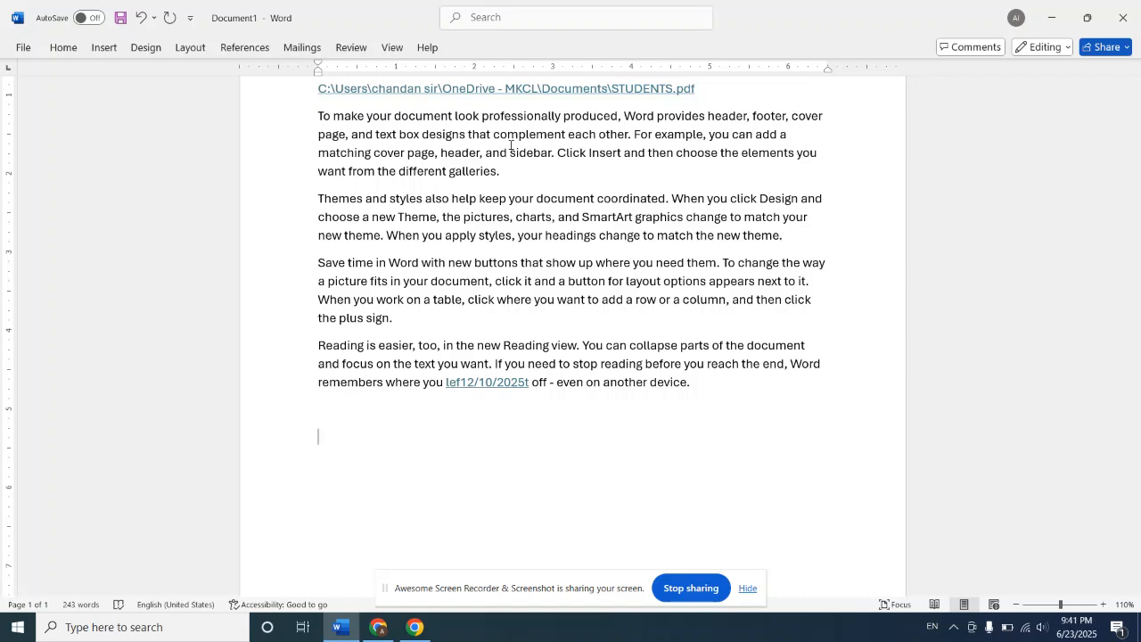
# Step: Insert the built-in Banded header into the document
pyautogui.click(103, 52)
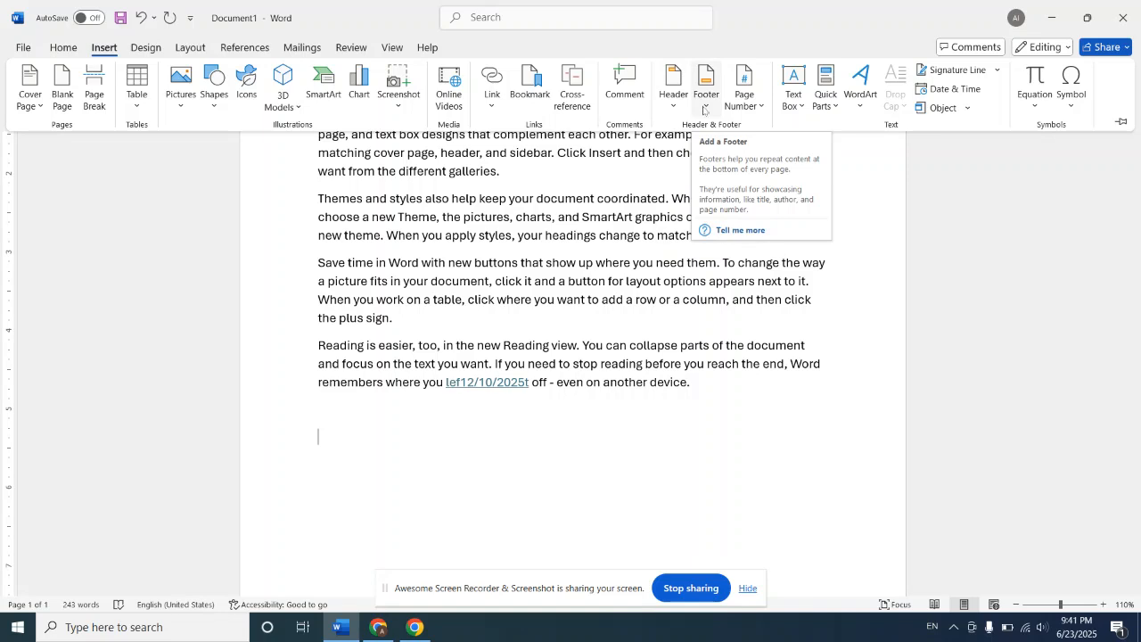
pyautogui.click(675, 108)
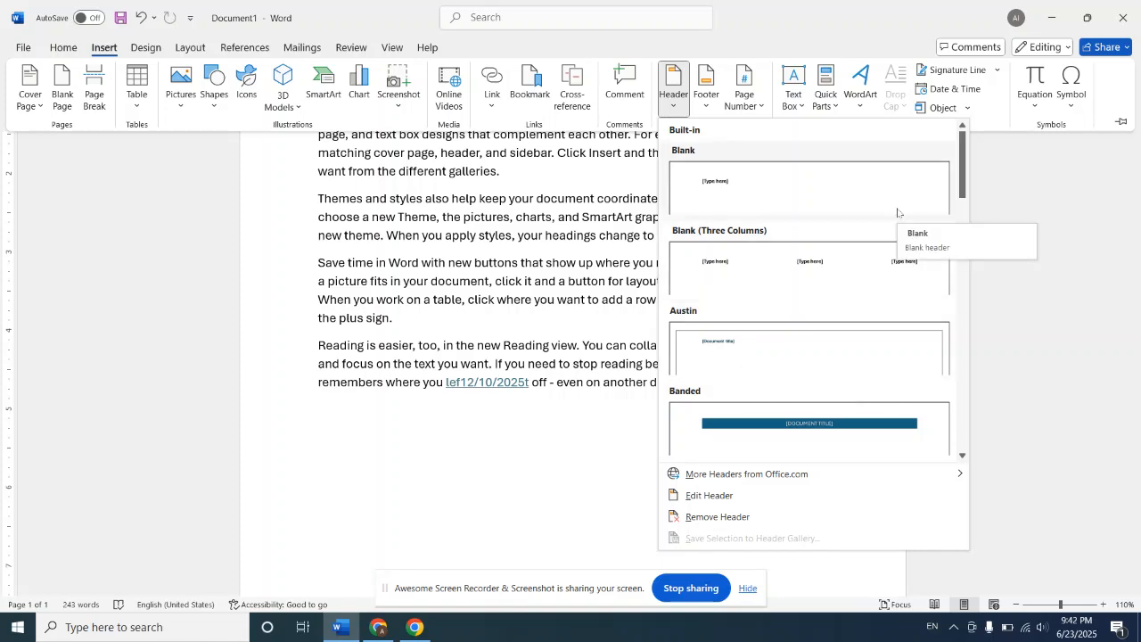
pyautogui.click(963, 455)
pyautogui.click(963, 455)
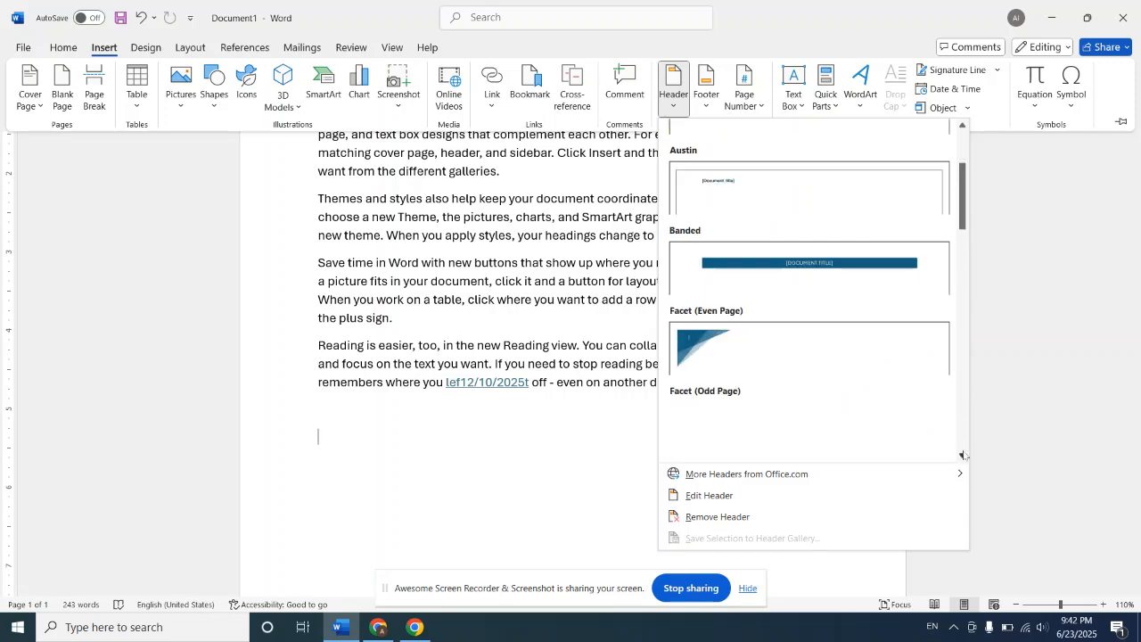
pyautogui.click(847, 270)
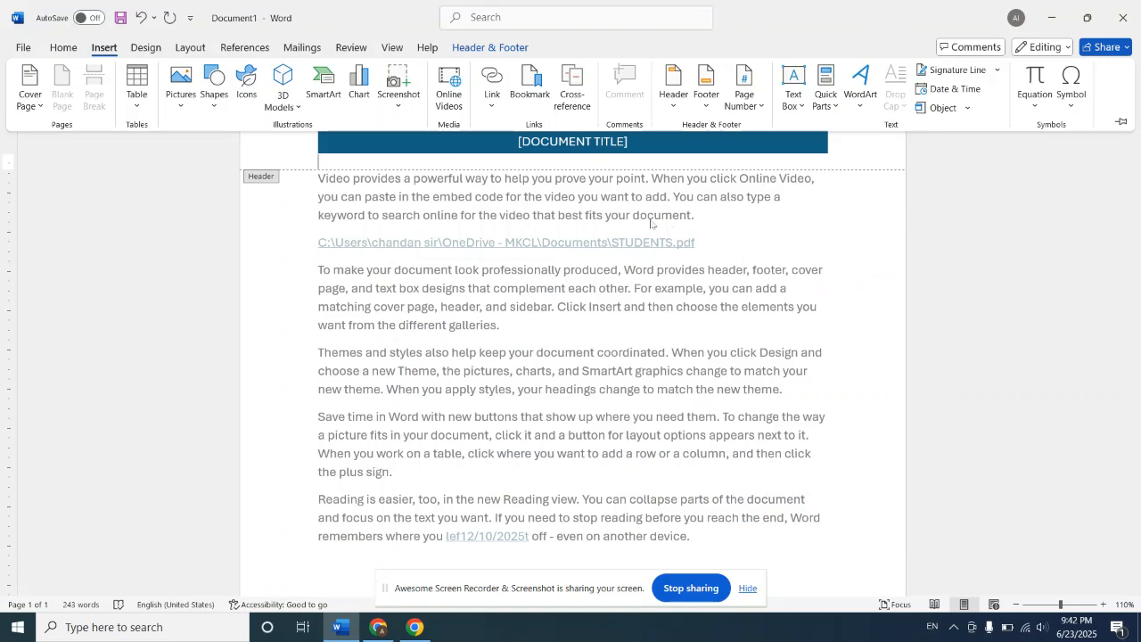
# Step: Replace the document title placeholder in the header banner with the person's first name in capitals
pyautogui.click(612, 140)
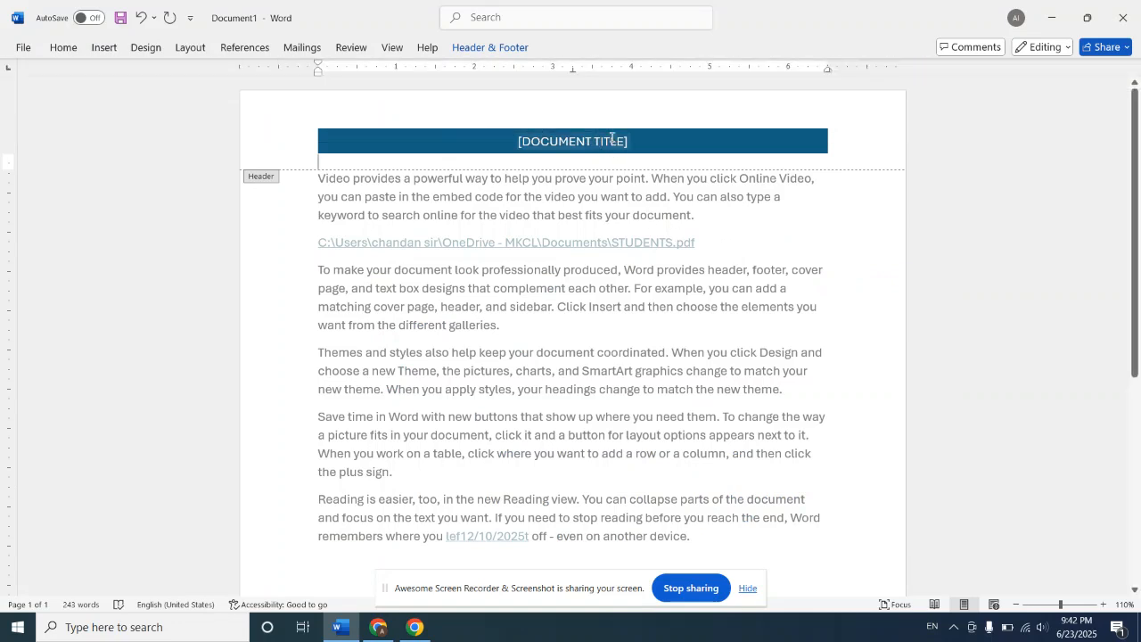
pyautogui.click(624, 141)
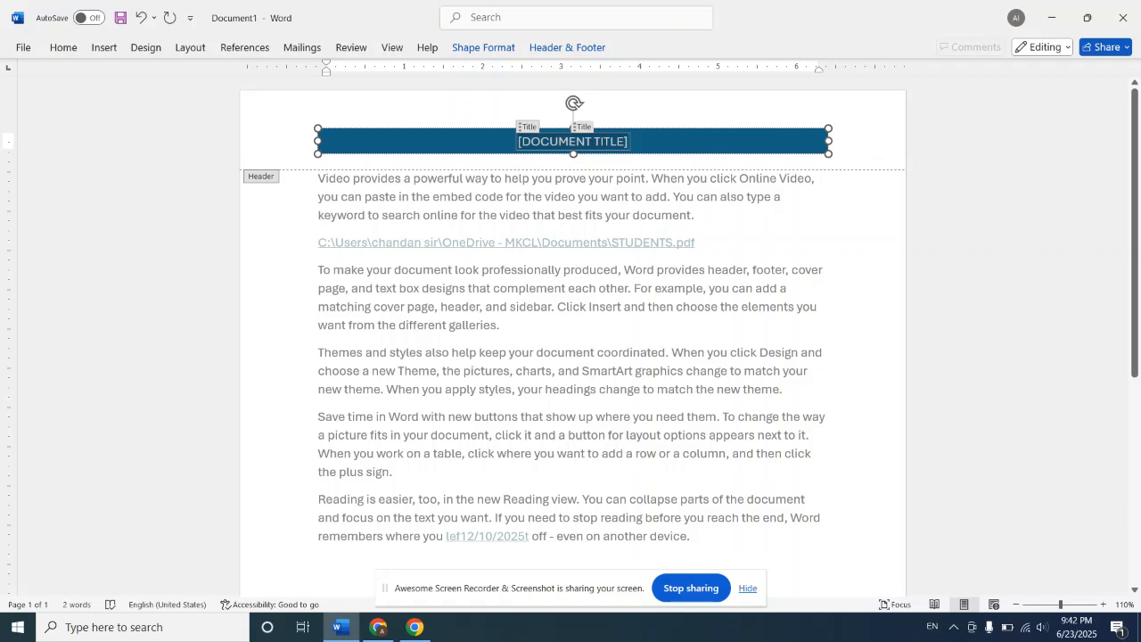
pyautogui.write('SG')
pyautogui.press('BackSpace')
pyautogui.write('HA')
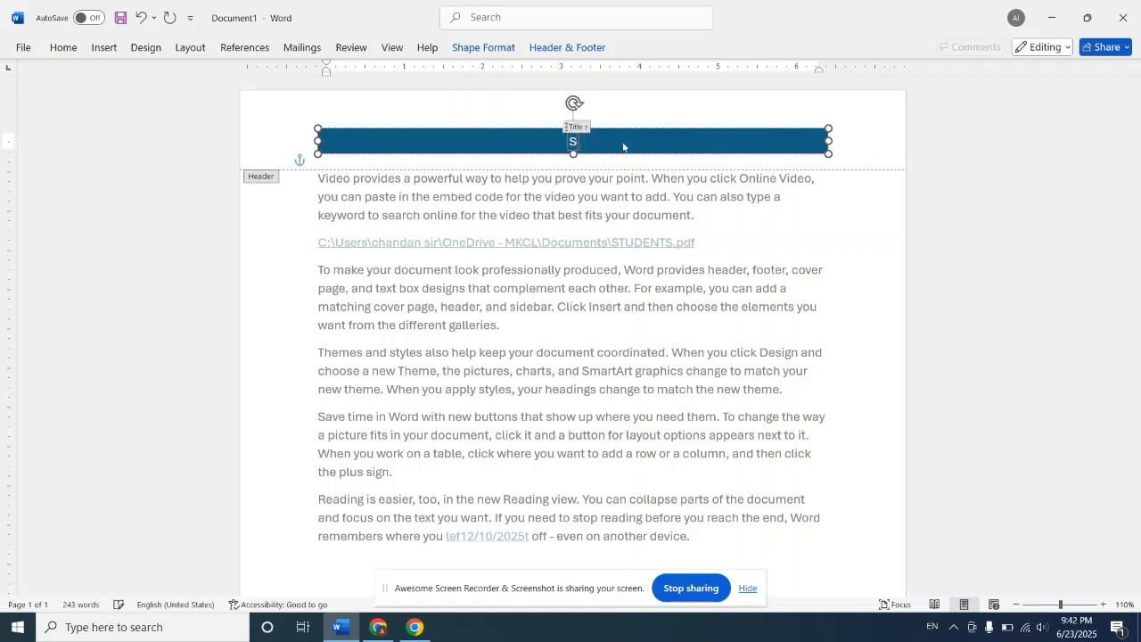
pyautogui.write('MIK')
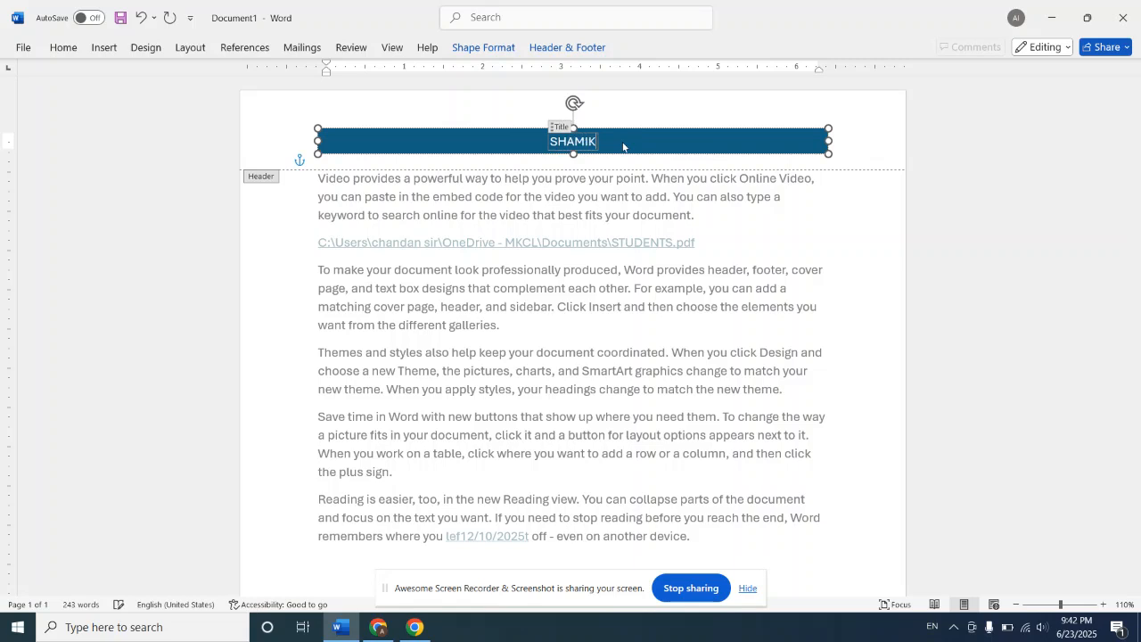
pyautogui.write('SHA')
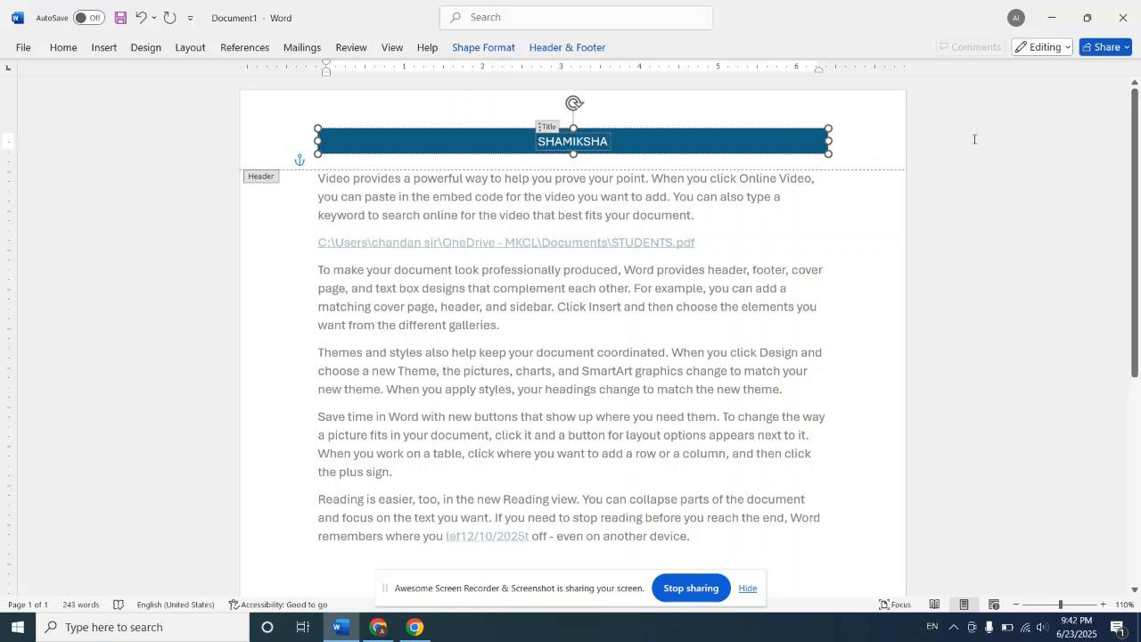
pyautogui.click(890, 141)
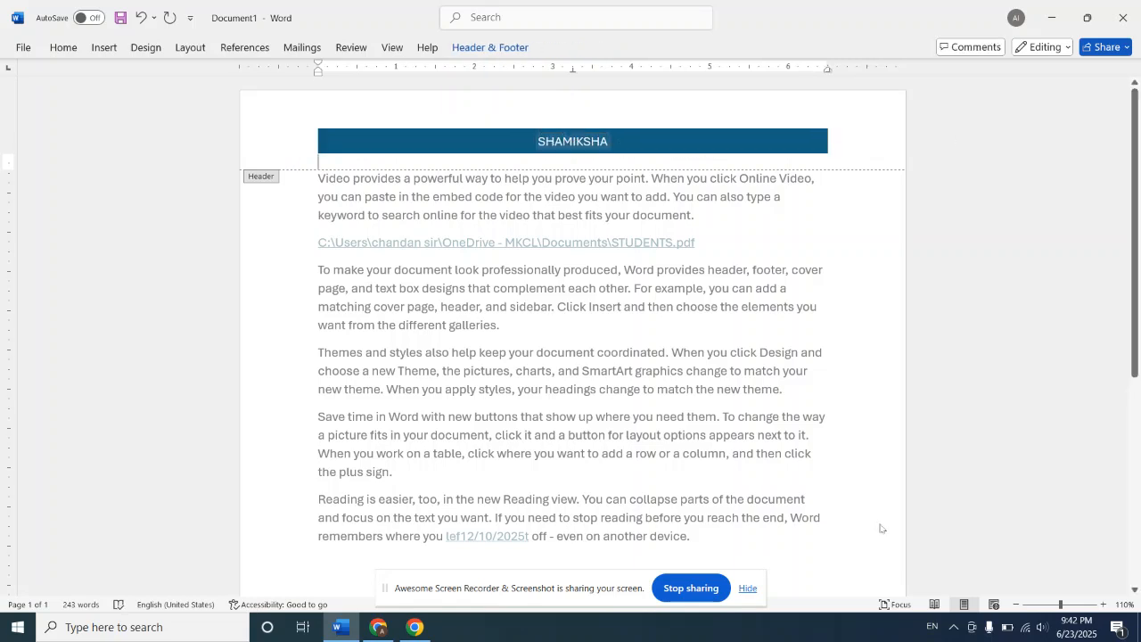
# Step: Add a run of blank lines to the page footer
pyautogui.scroll(-5, 877, 543)
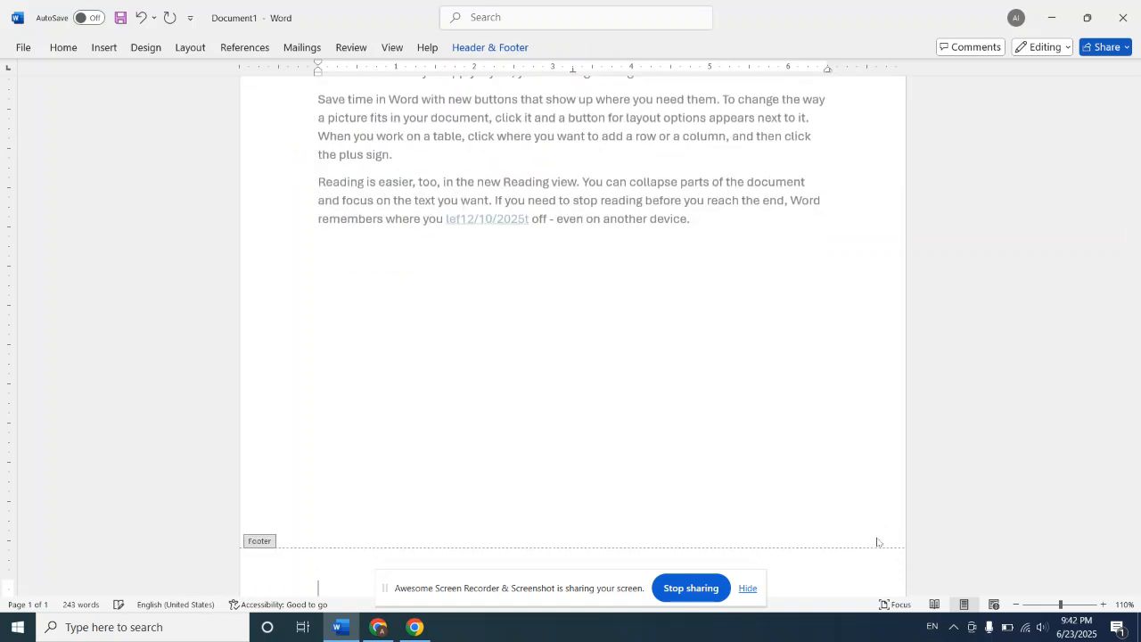
pyautogui.click(189, 48)
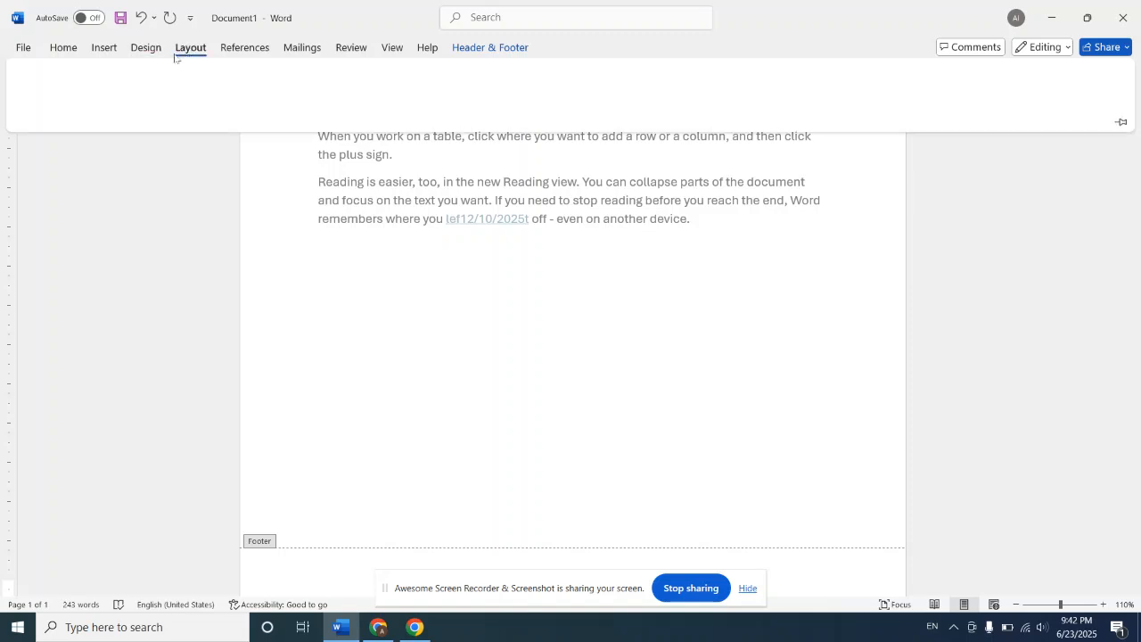
pyautogui.click(339, 282)
pyautogui.click(344, 562)
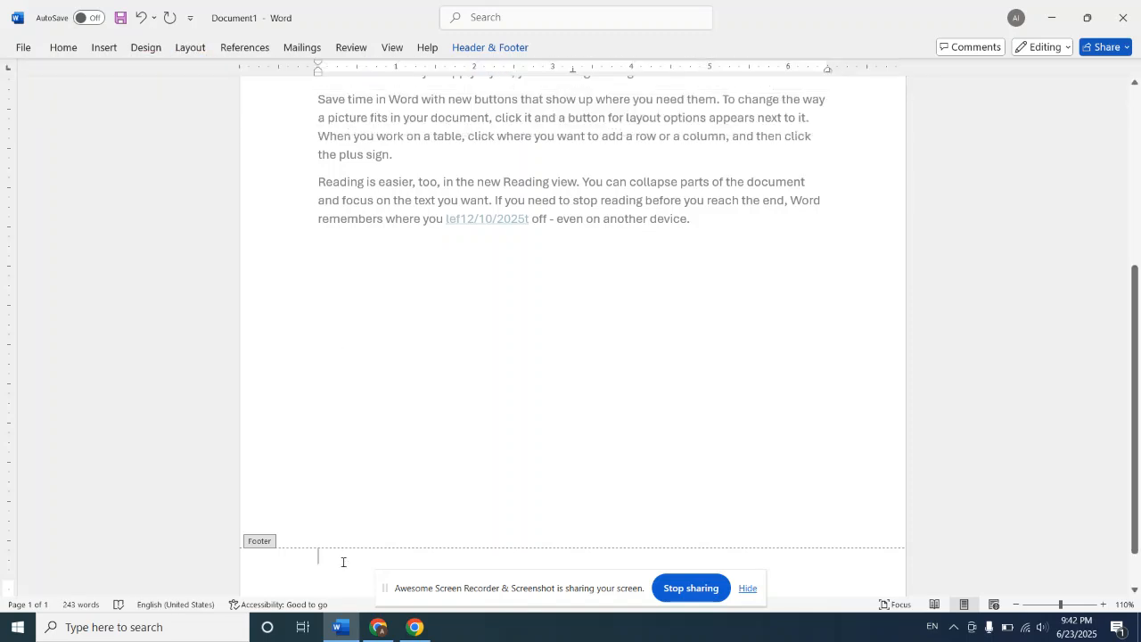
pyautogui.press('Return')
pyautogui.press('Return')
pyautogui.press('Return')
pyautogui.press('Return')
pyautogui.press('Return')
pyautogui.press('Return')
pyautogui.press('Return')
pyautogui.press('Return')
pyautogui.press('Return')
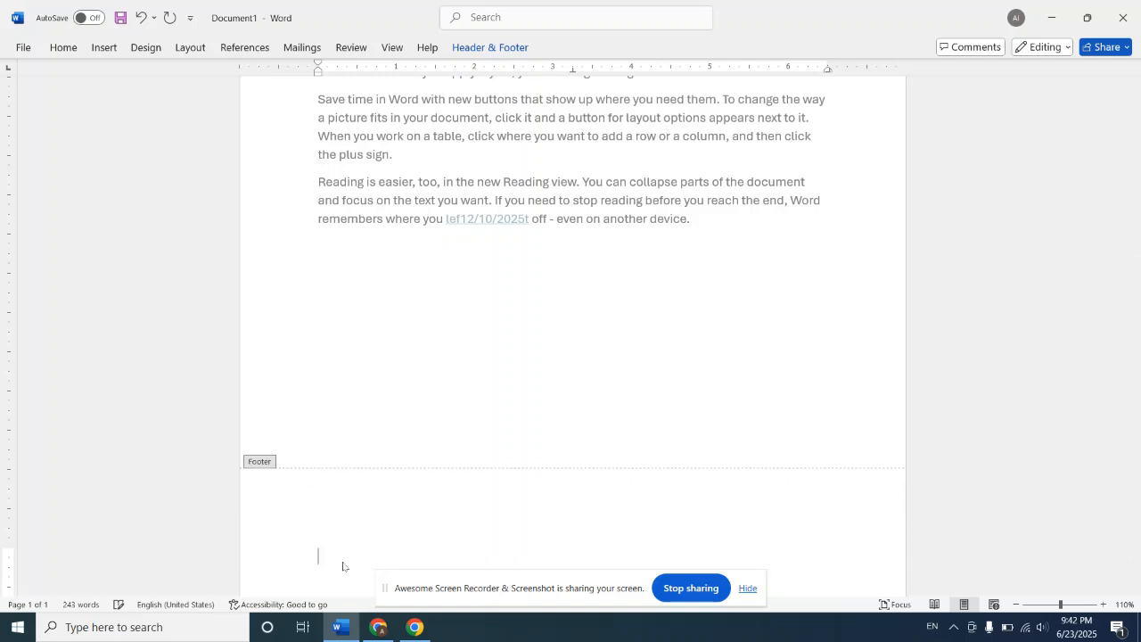
pyautogui.press('Return')
pyautogui.press('Return')
pyautogui.press('Return')
pyautogui.press('Return')
pyautogui.press('Return')
pyautogui.press('Return')
pyautogui.press('Return')
pyautogui.press('Return')
pyautogui.press('Return')
pyautogui.press('Return')
pyautogui.press('Return')
pyautogui.press('Return')
pyautogui.press('Return')
pyautogui.press('Return')
pyautogui.press('Return')
pyautogui.press('Return')
pyautogui.press('Return')
pyautogui.press('Return')
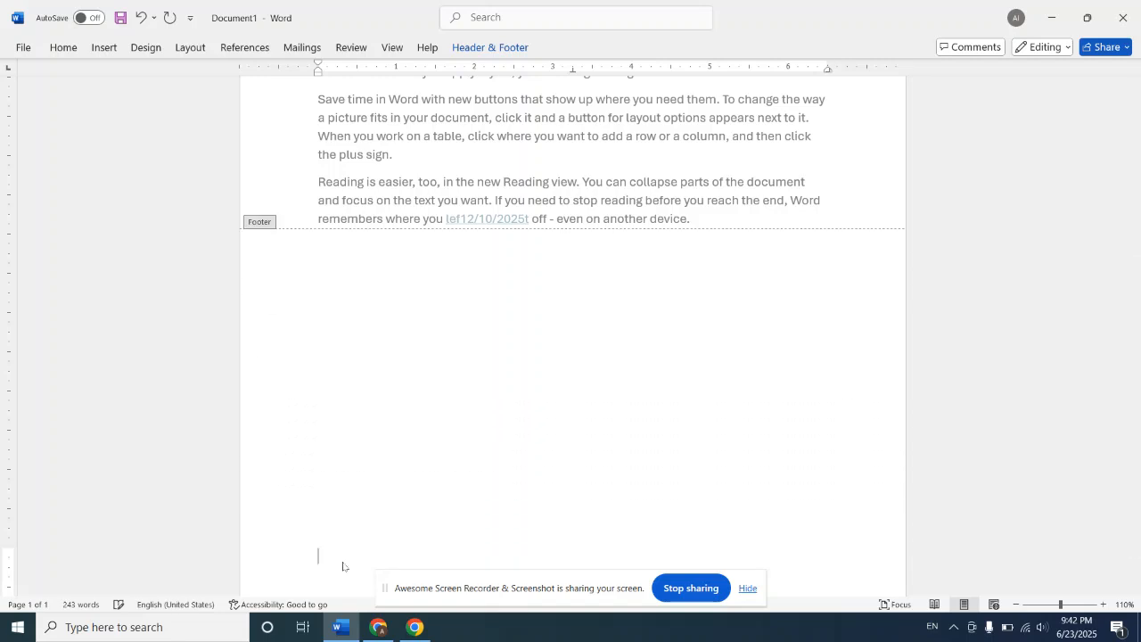
pyautogui.scroll(3, 344, 566)
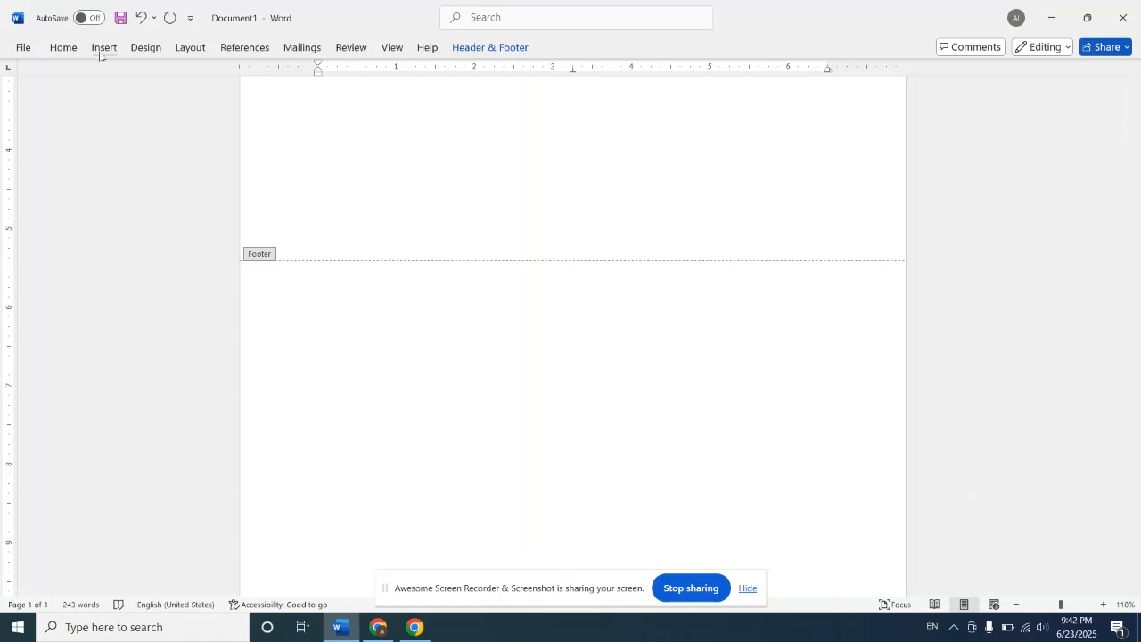
pyautogui.click(196, 51)
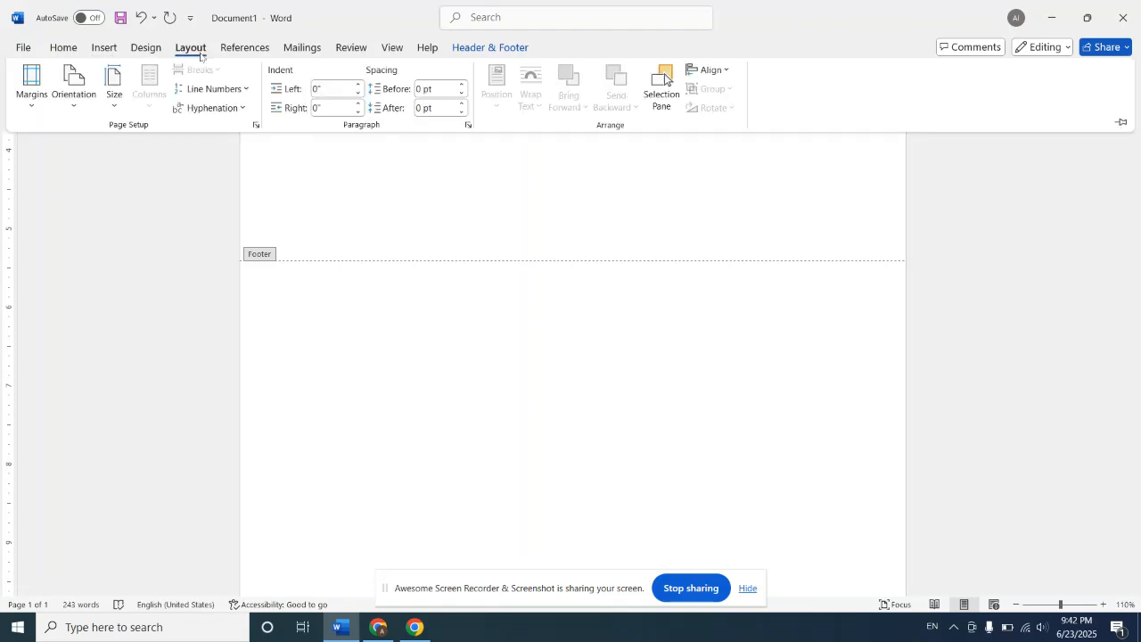
pyautogui.click(347, 250)
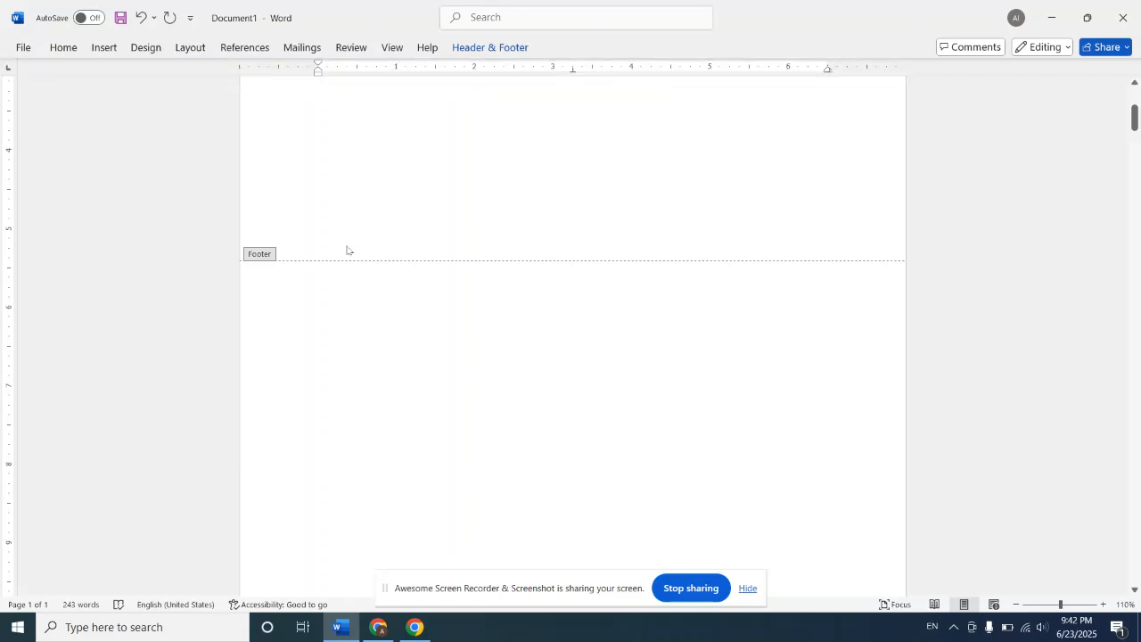
pyautogui.click(353, 341)
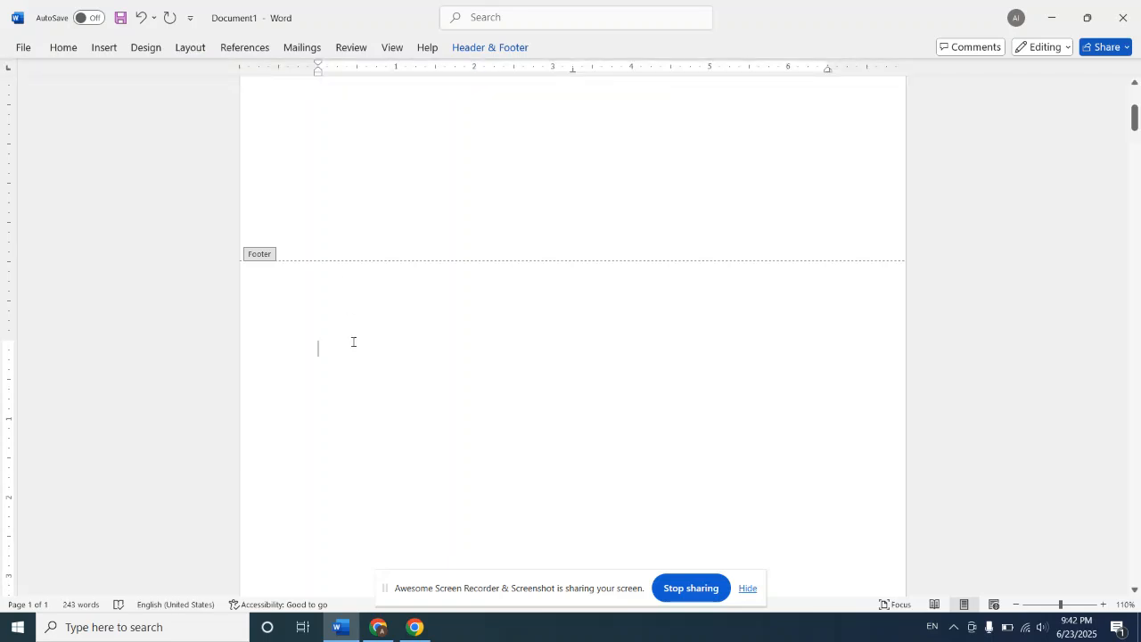
pyautogui.click(187, 51)
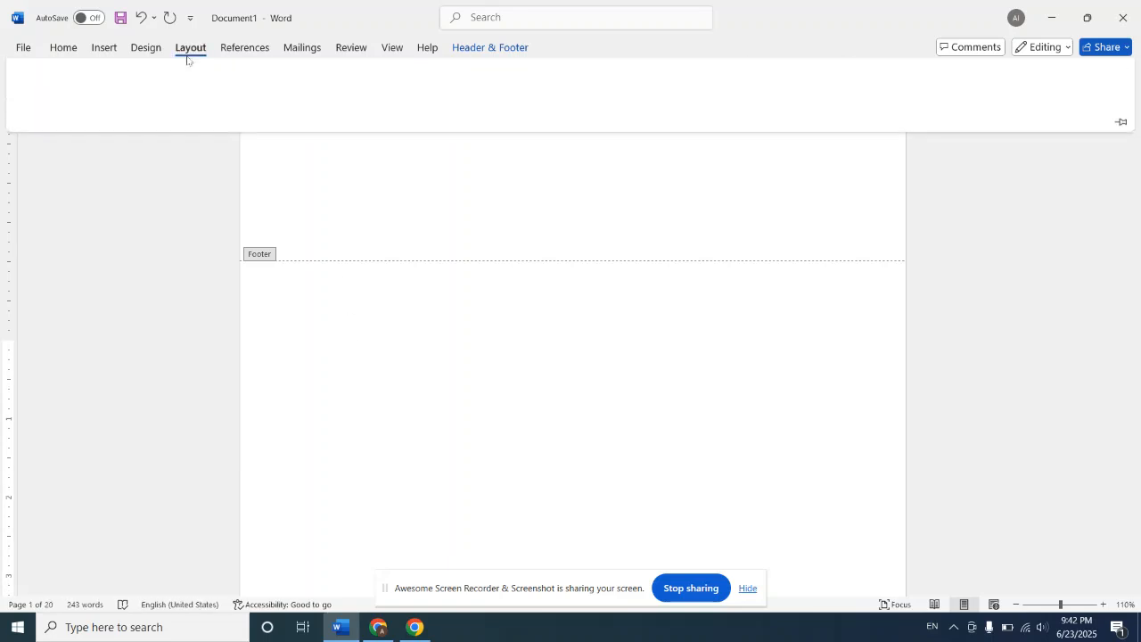
pyautogui.click(273, 178)
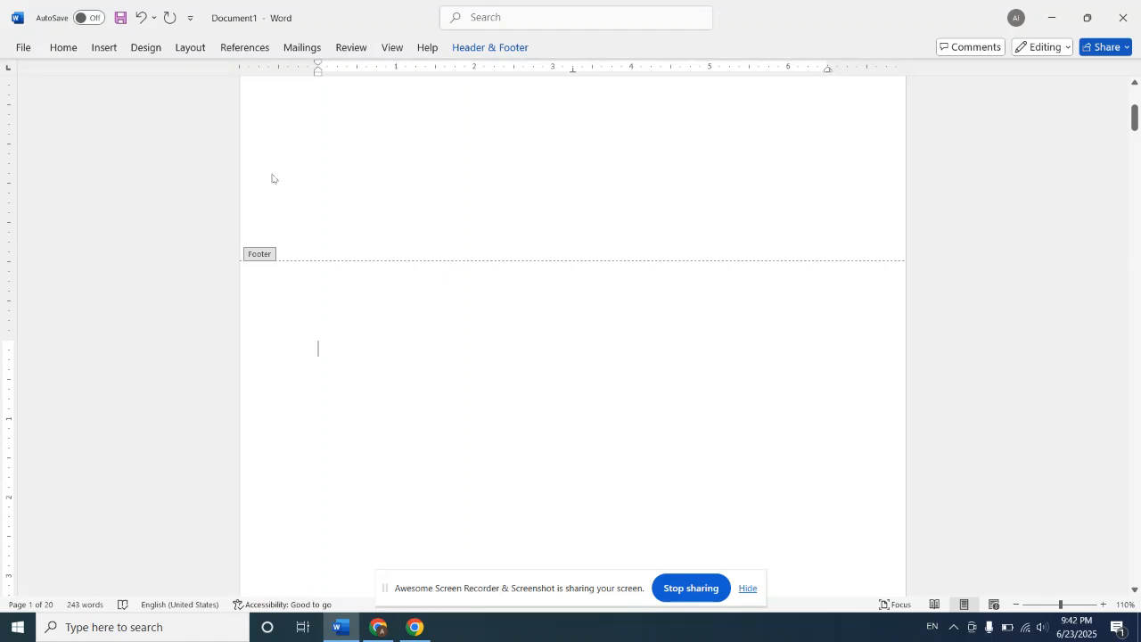
pyautogui.click(1136, 85)
pyautogui.click(1136, 85)
pyautogui.click(1135, 87)
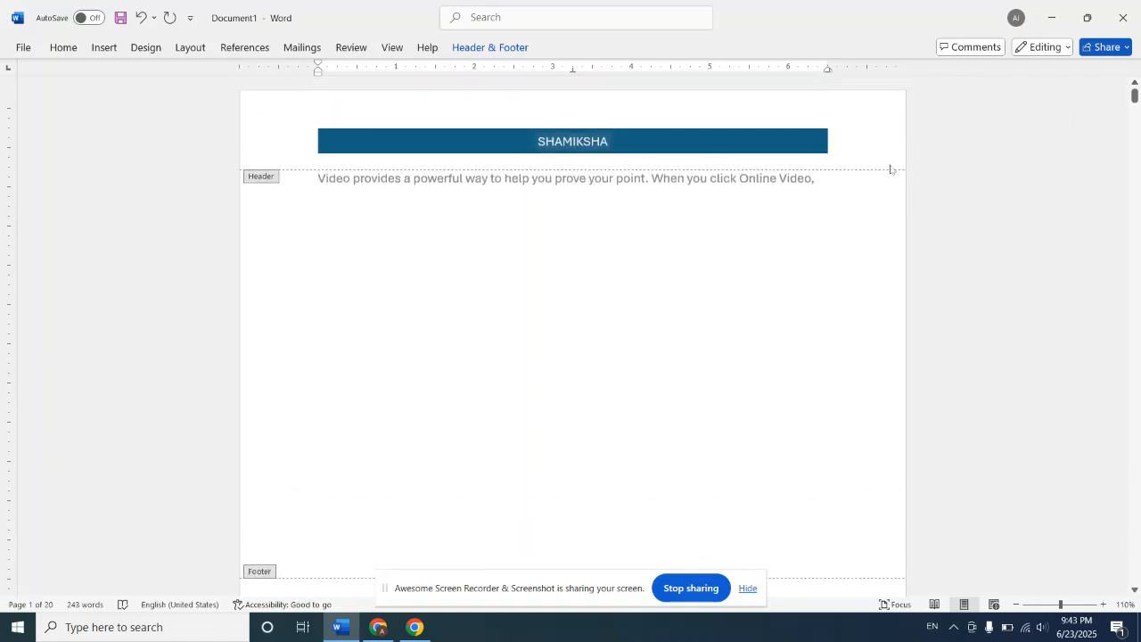
# Step: View the Page Setup margin settings for the whole document, leaving them as they are
pyautogui.click(875, 141)
pyautogui.doubleClick(326, 68)
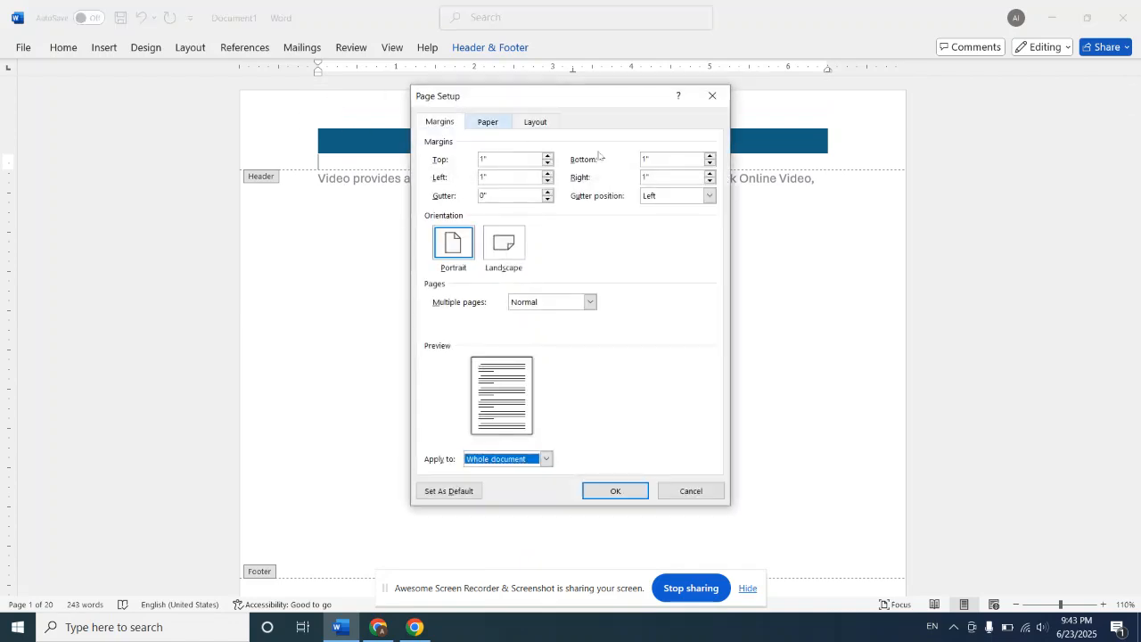
pyautogui.click(712, 96)
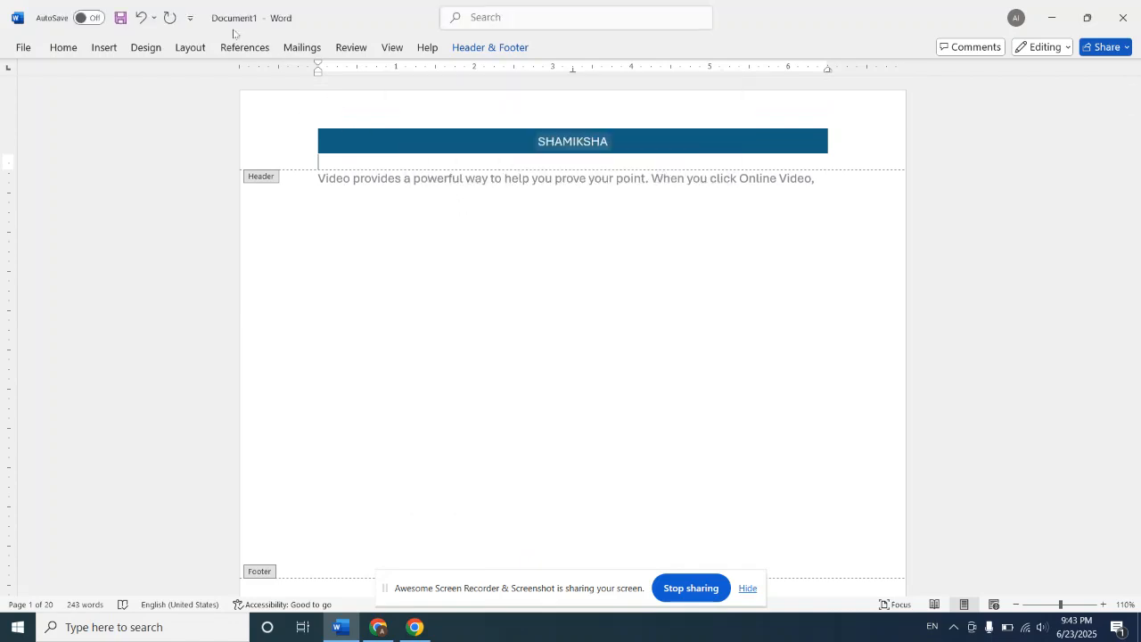
# Step: Select the header line holding the banner and undo the last edit
pyautogui.click(196, 47)
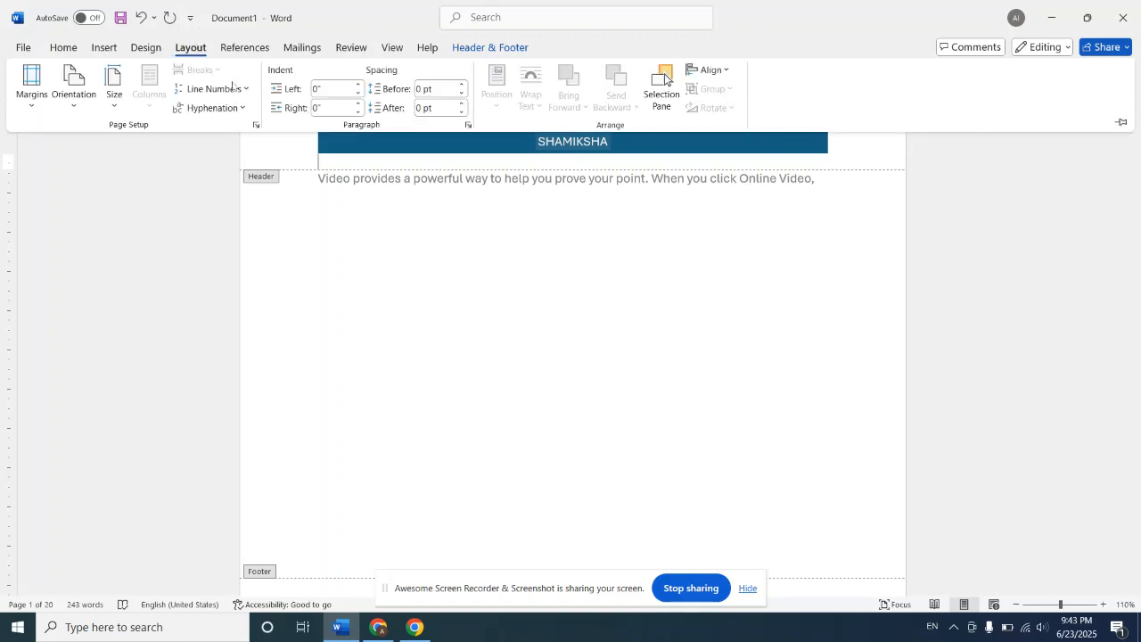
pyautogui.click(319, 210)
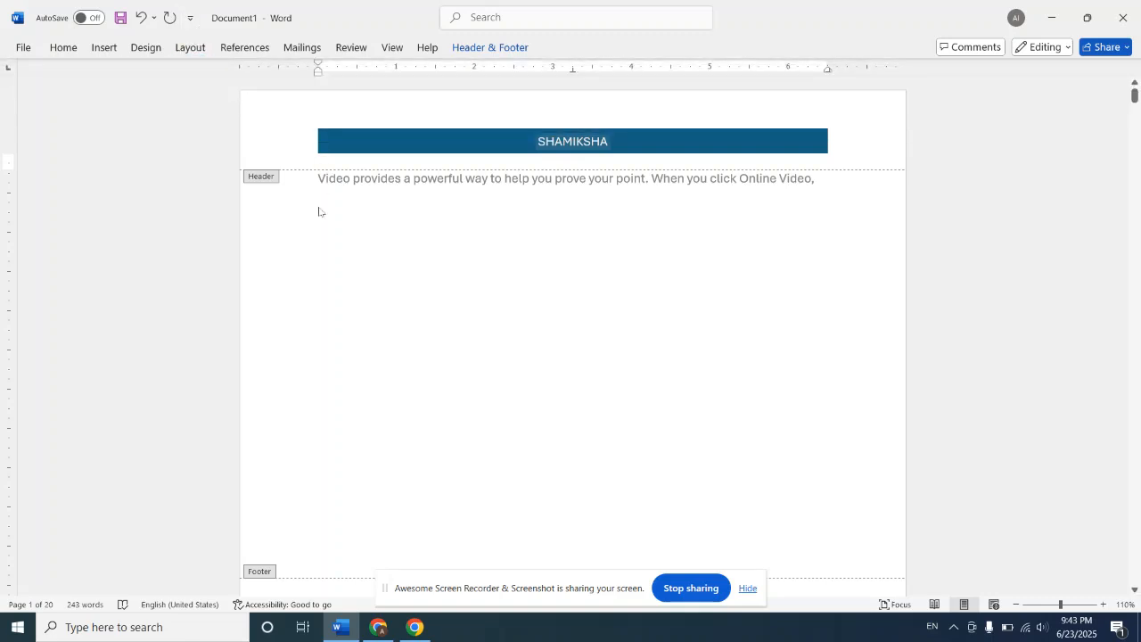
pyautogui.click(275, 157)
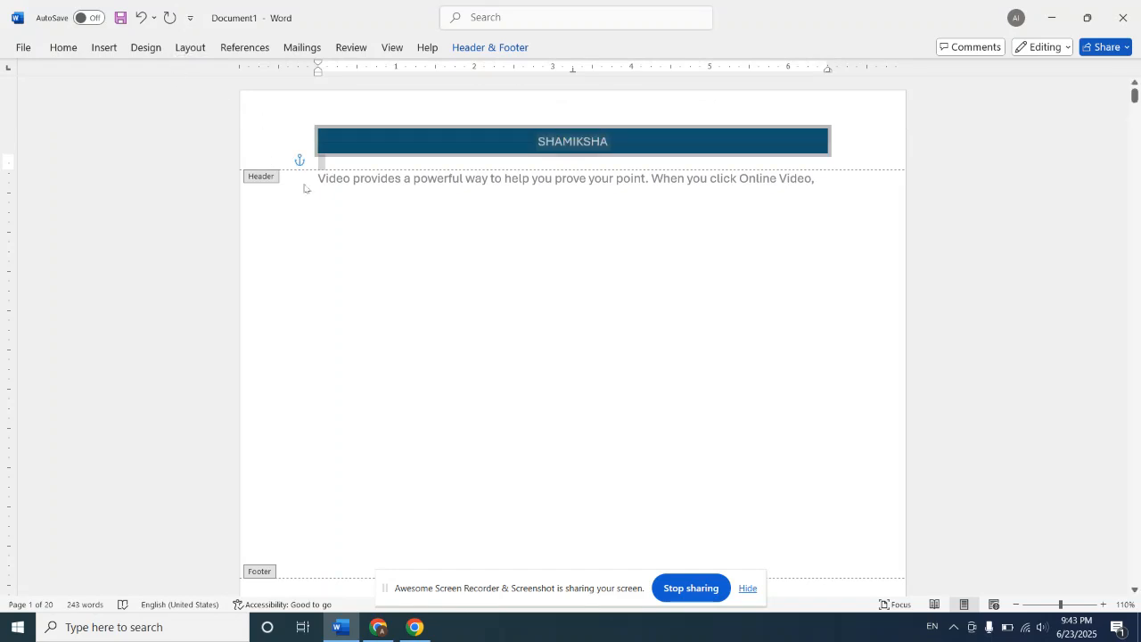
pyautogui.hotkey('ctrl', 'z')
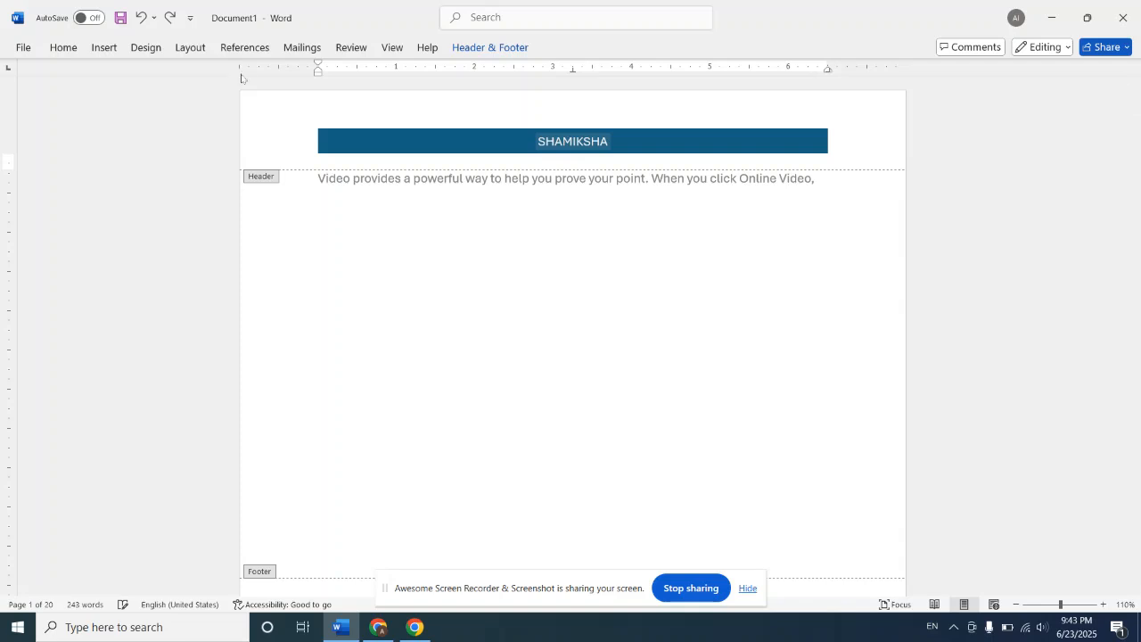
pyautogui.click(104, 49)
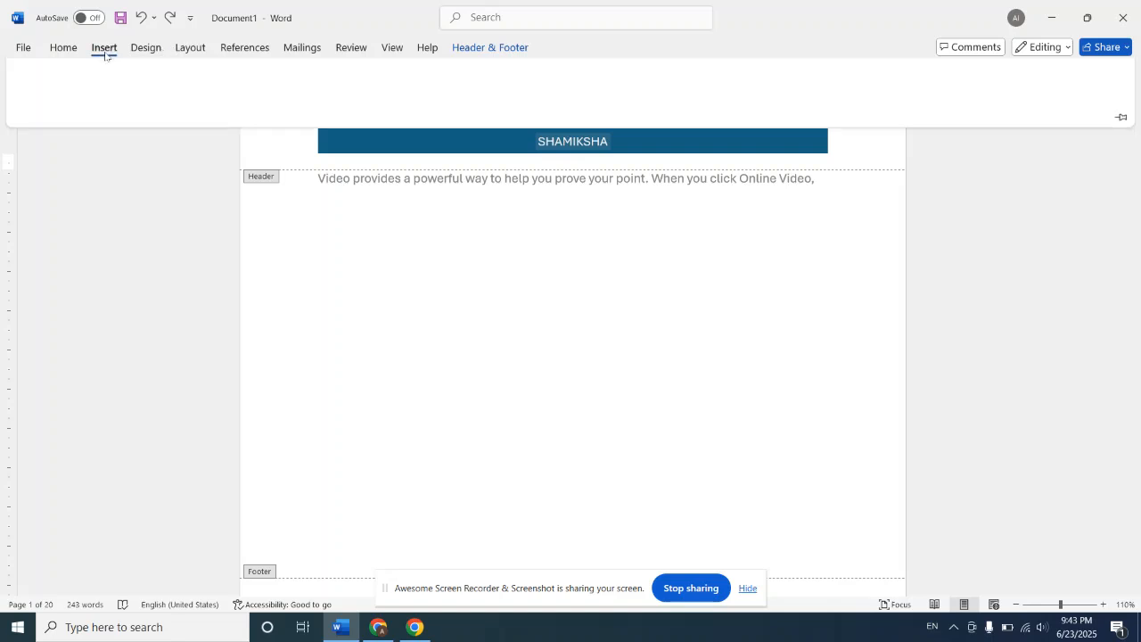
pyautogui.click(730, 148)
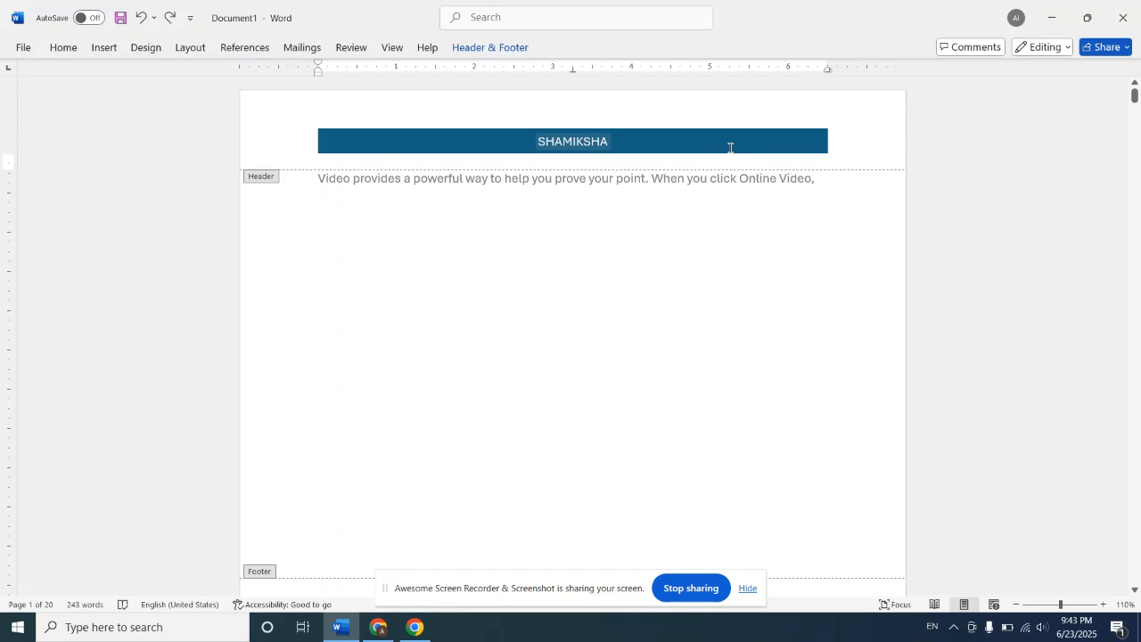
pyautogui.click(627, 142)
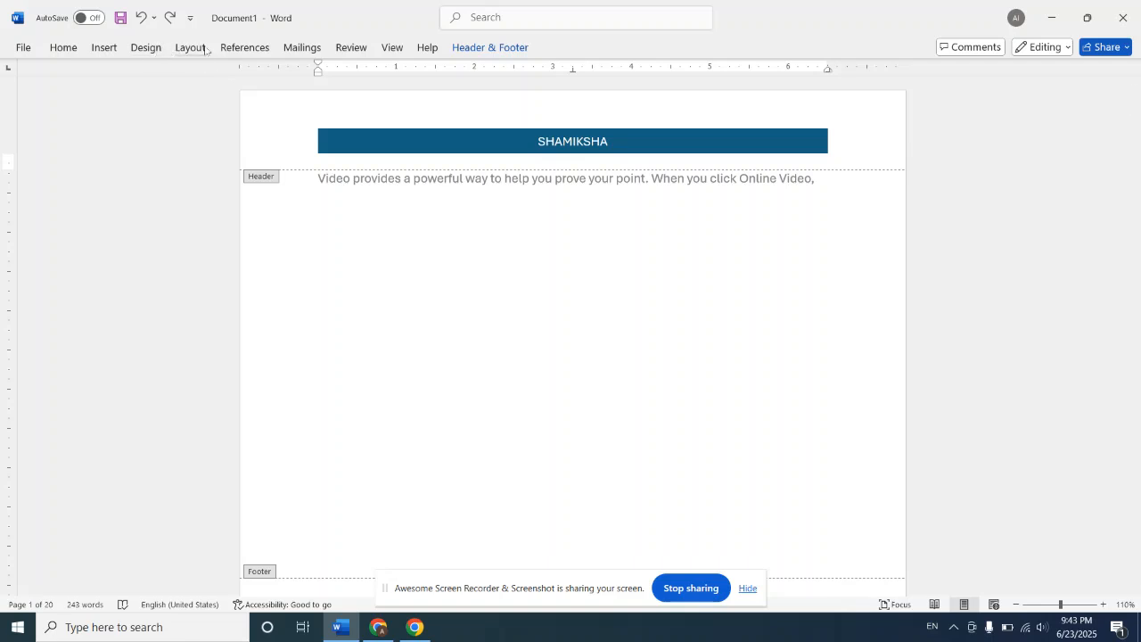
pyautogui.click(205, 49)
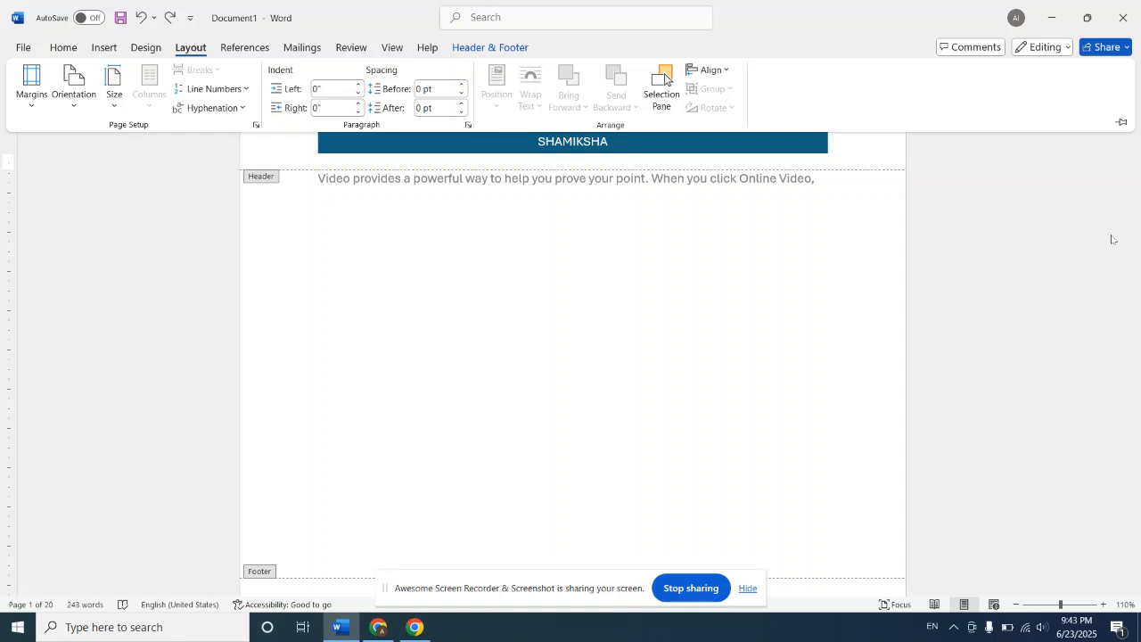
pyautogui.click(962, 384)
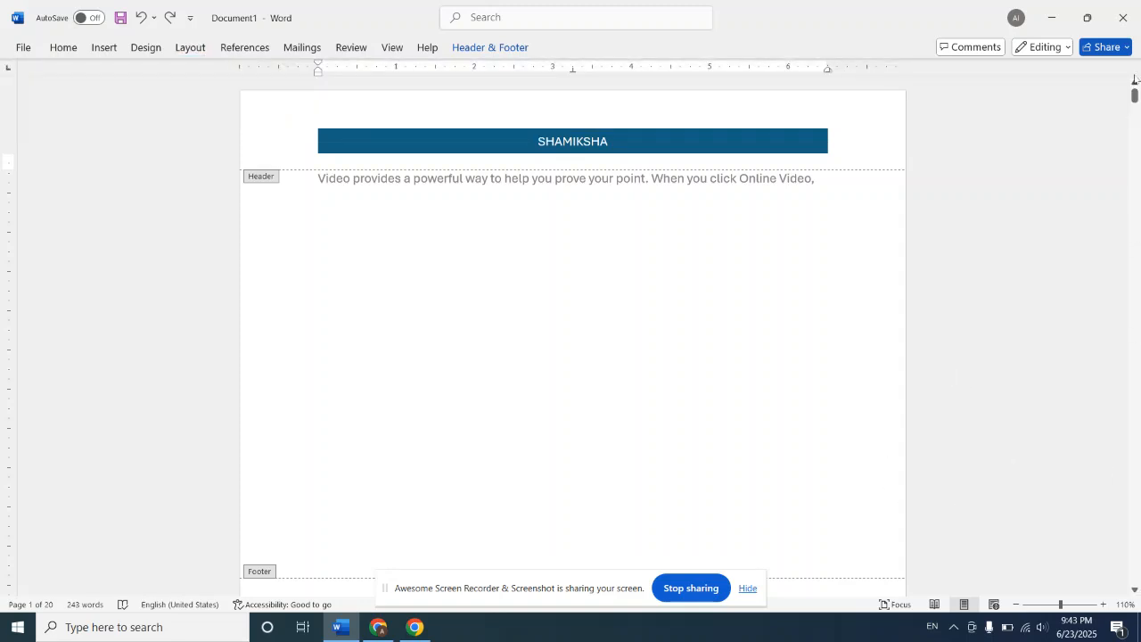
pyautogui.moveTo(1136, 94)
pyautogui.mouseDown()
pyautogui.moveTo(1138, 286)
pyautogui.moveTo(1136, 94)
pyautogui.mouseUp()
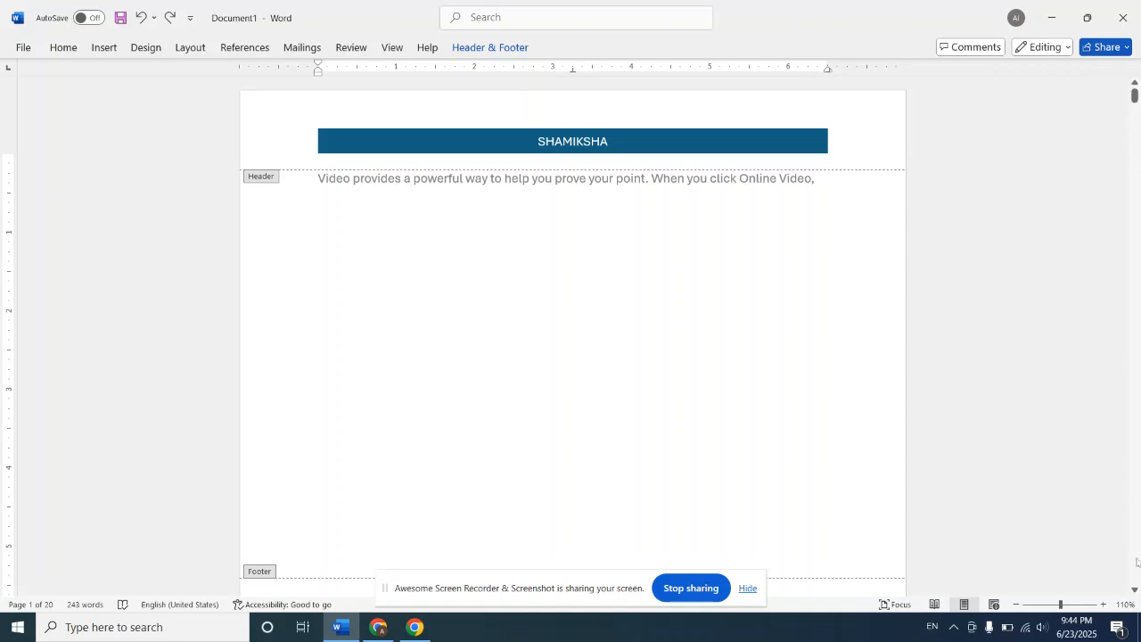
pyautogui.click(1126, 605)
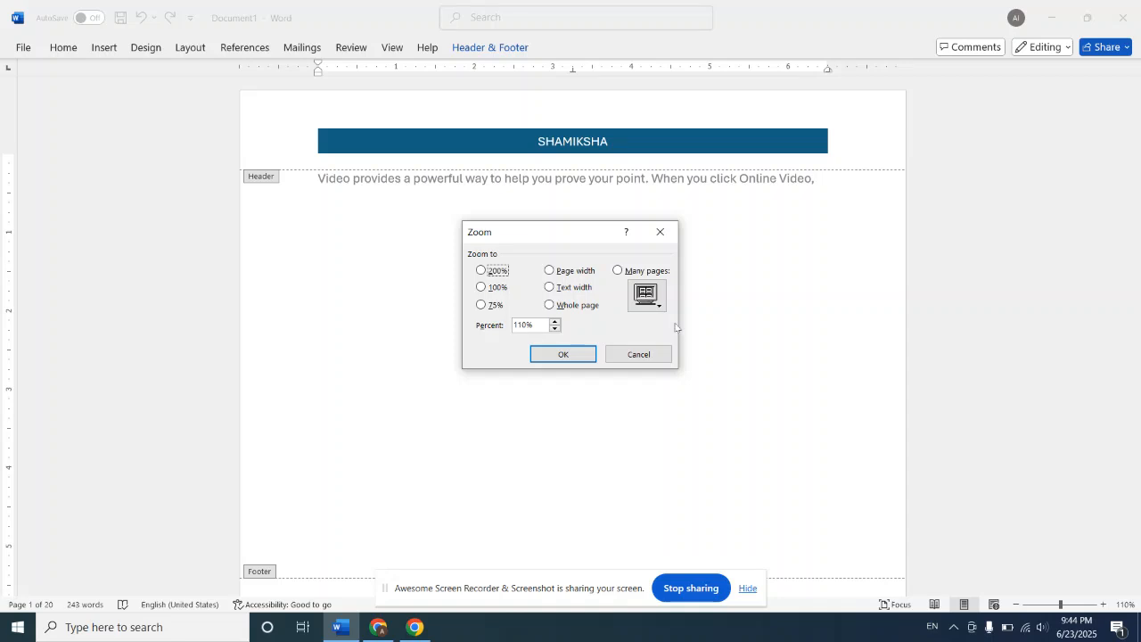
pyautogui.click(649, 352)
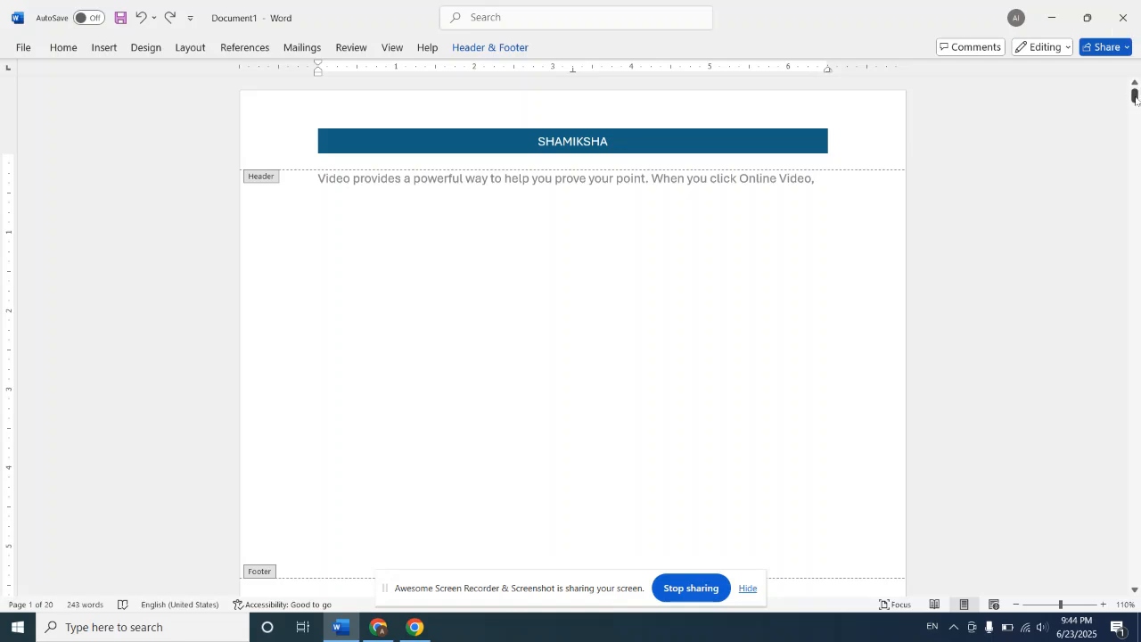
pyautogui.moveTo(1136, 99); pyautogui.dragTo(1139, 189)
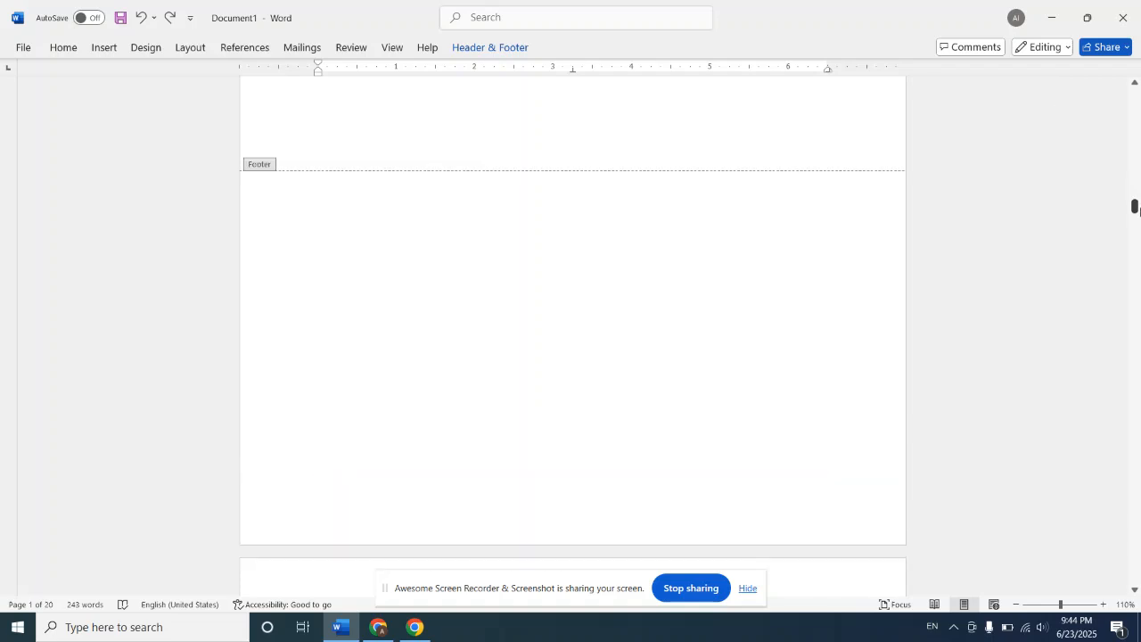
pyautogui.click(1136, 90)
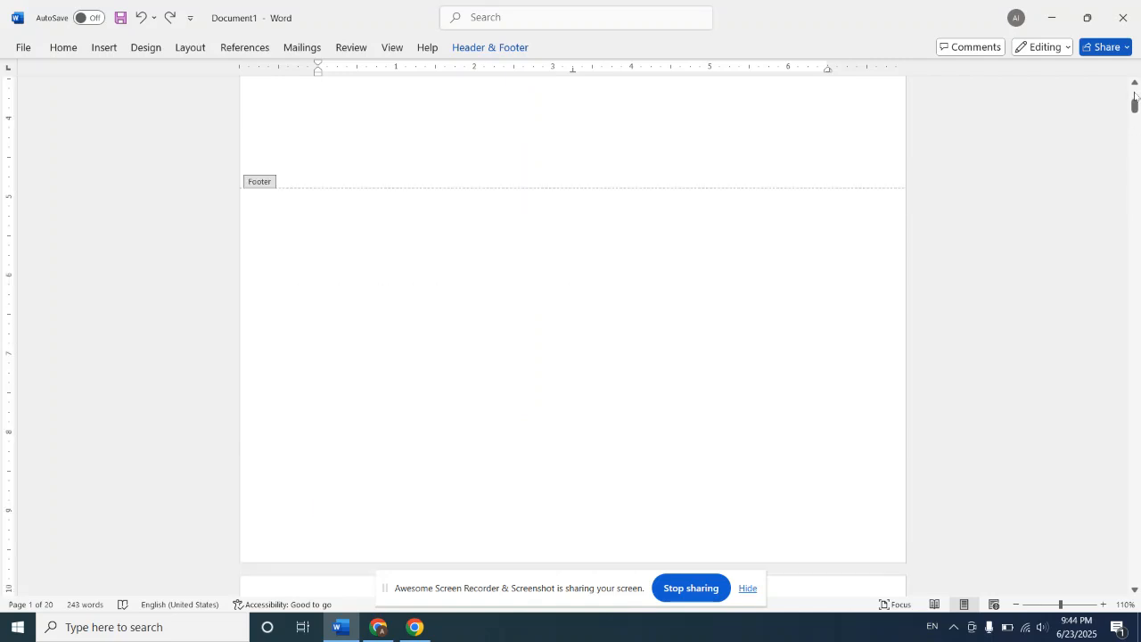
pyautogui.click(1136, 92)
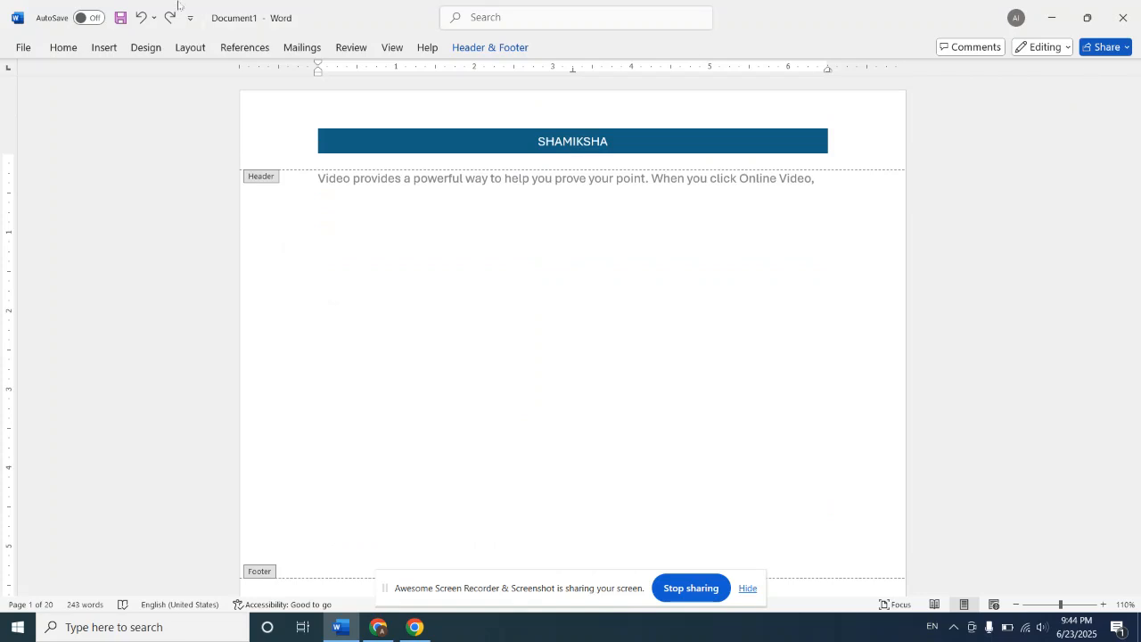
# Step: Replace the page header with the built-in Facet (Even Page) design and check it on the following pages
pyautogui.click(105, 49)
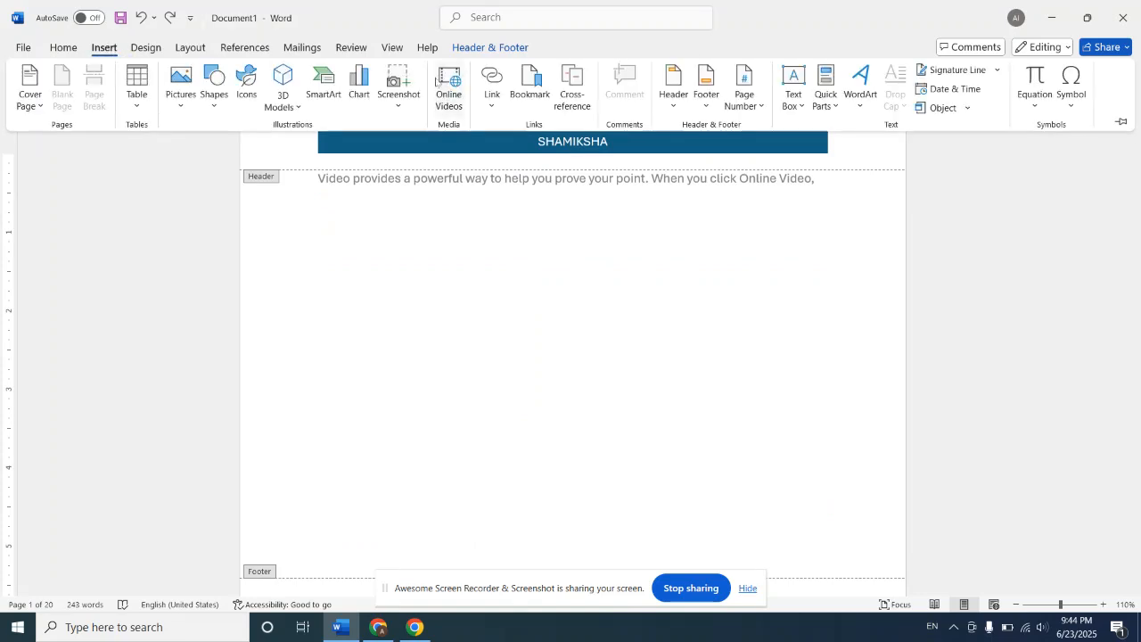
pyautogui.click(673, 82)
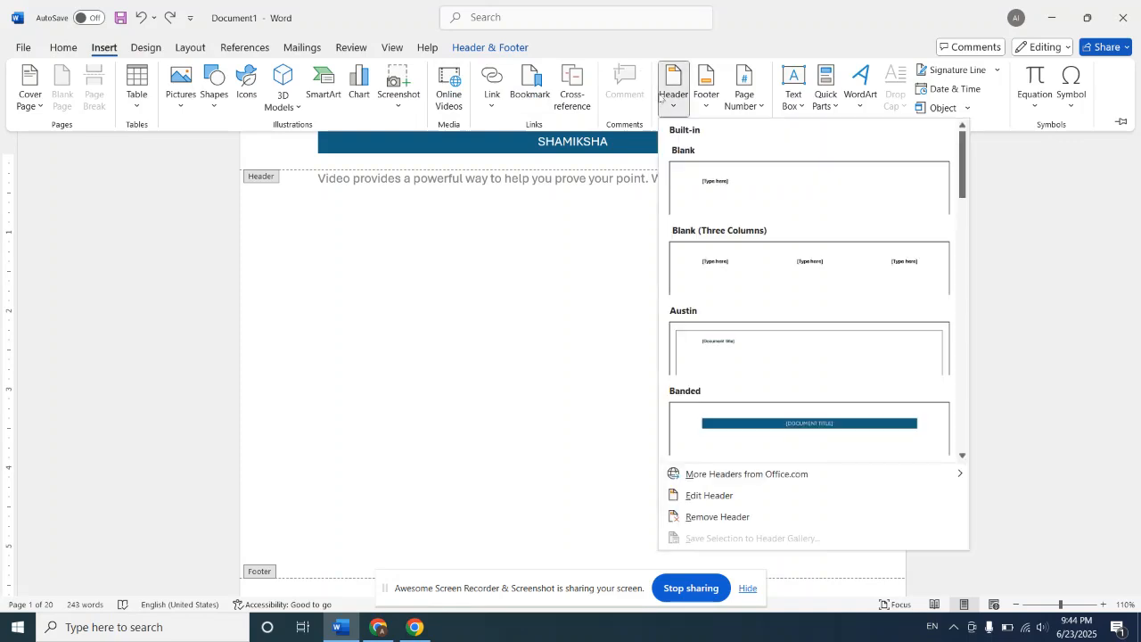
pyautogui.click(963, 457)
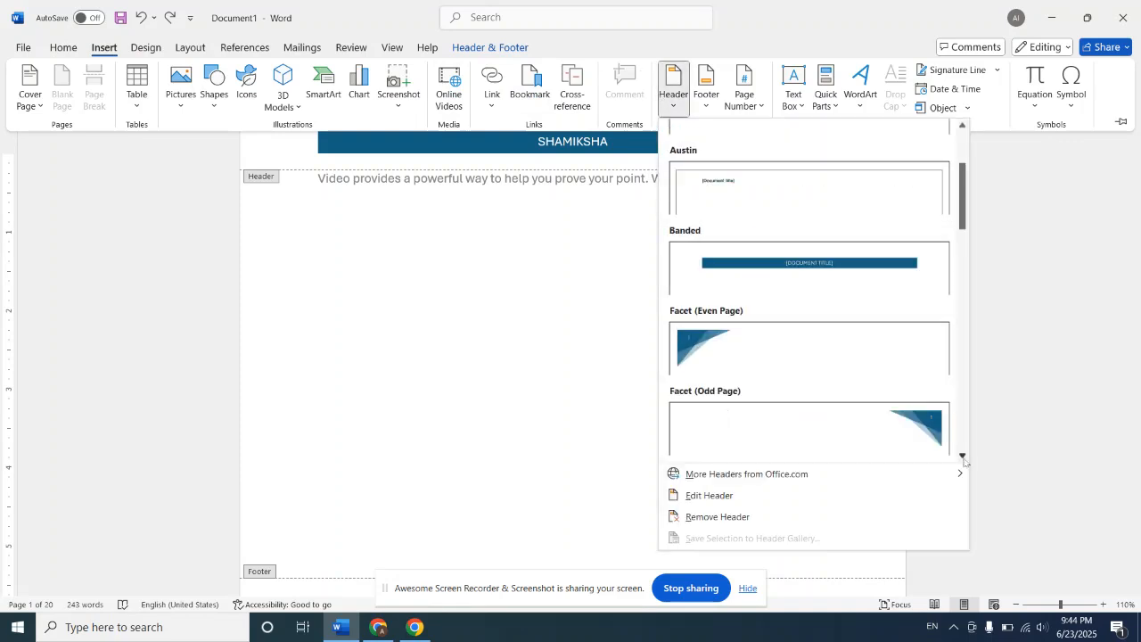
pyautogui.click(777, 342)
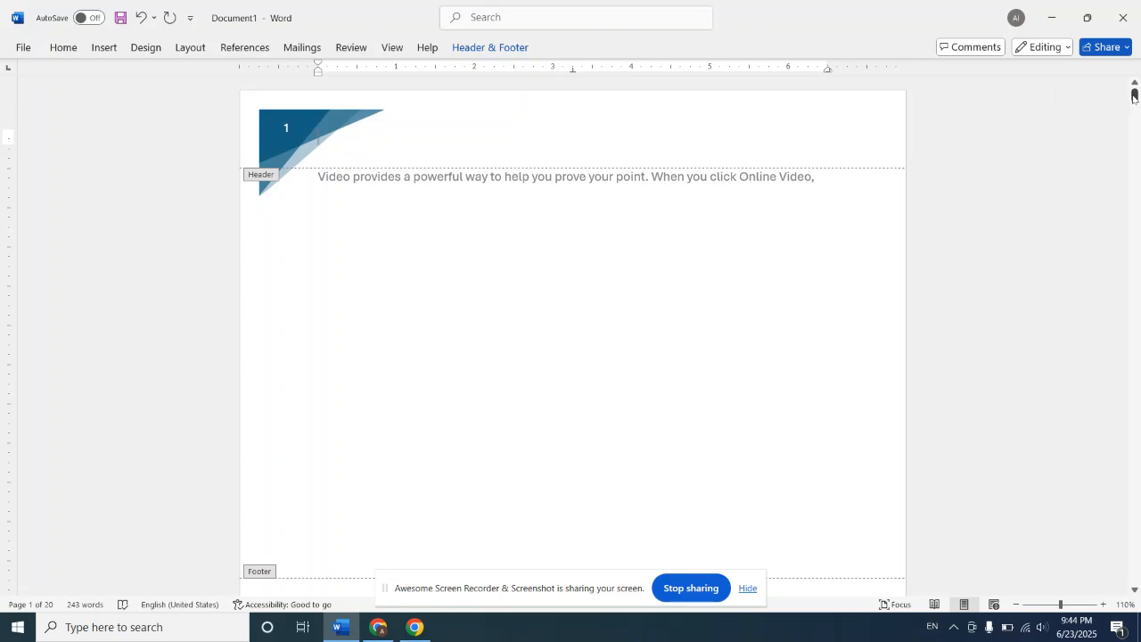
pyautogui.moveTo(1134, 96); pyautogui.dragTo(1137, 165)
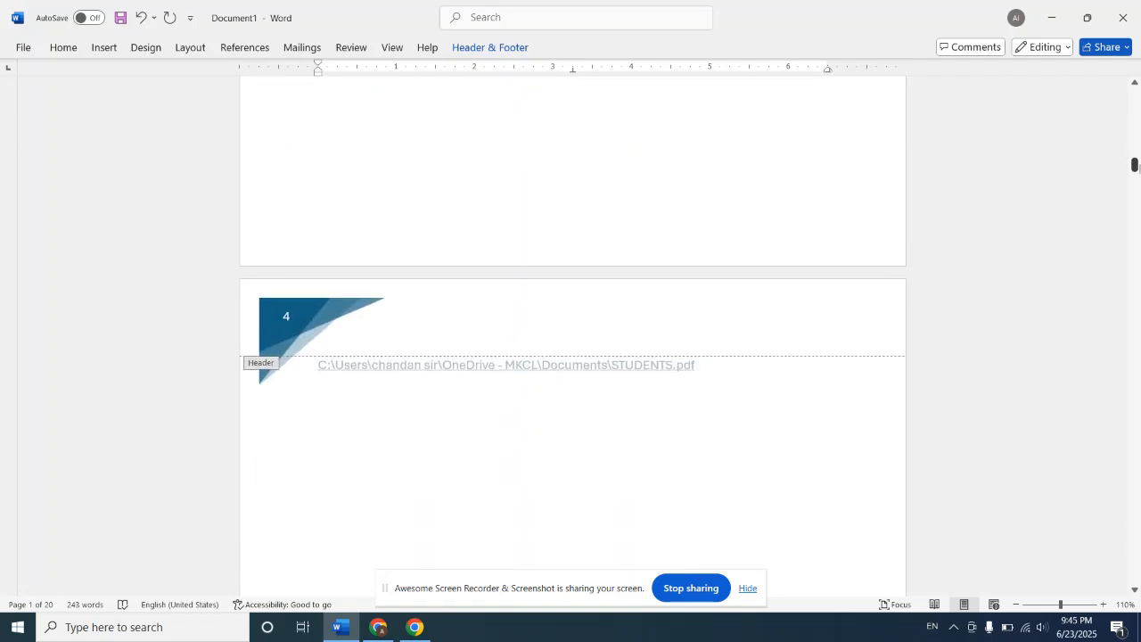
pyautogui.click(1137, 88)
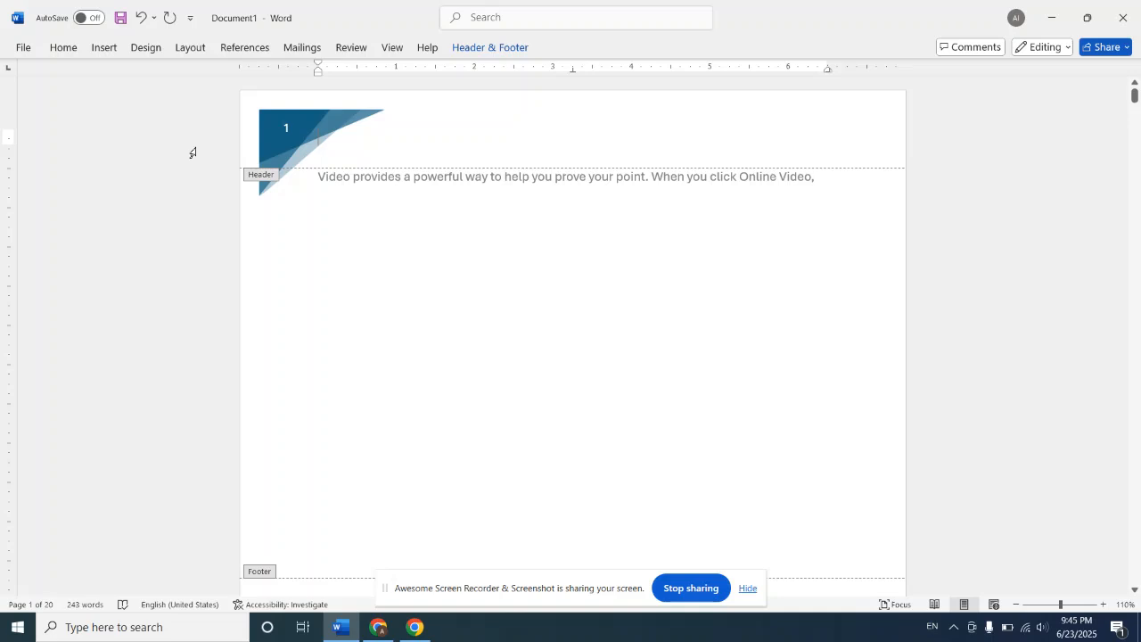
# Step: Apply the built-in Austin footer to the document
pyautogui.click(104, 49)
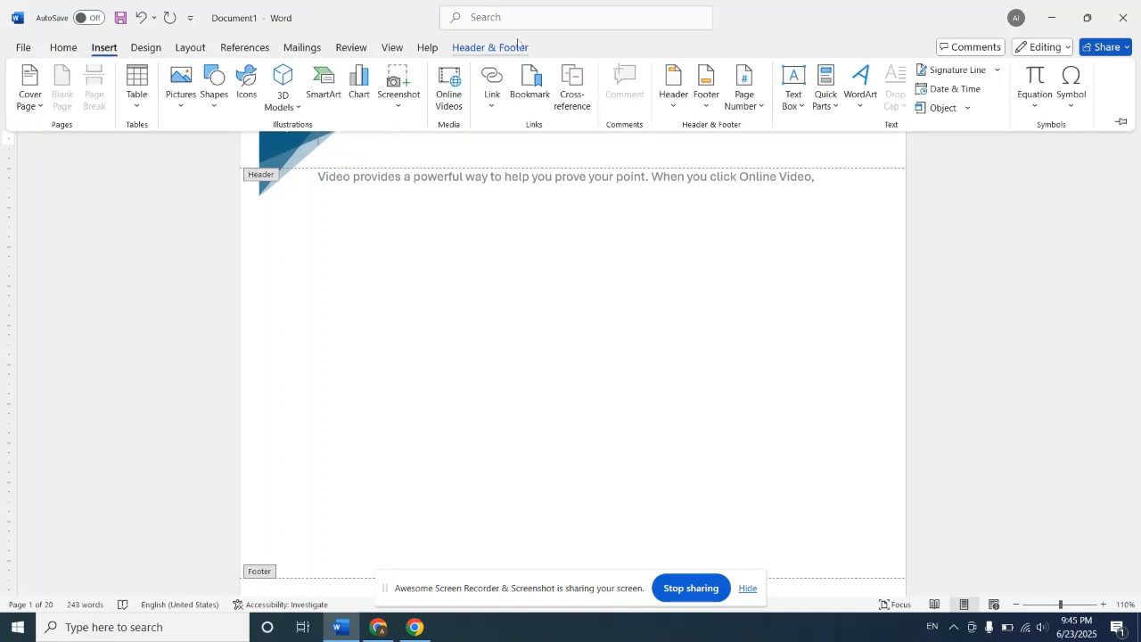
pyautogui.click(707, 89)
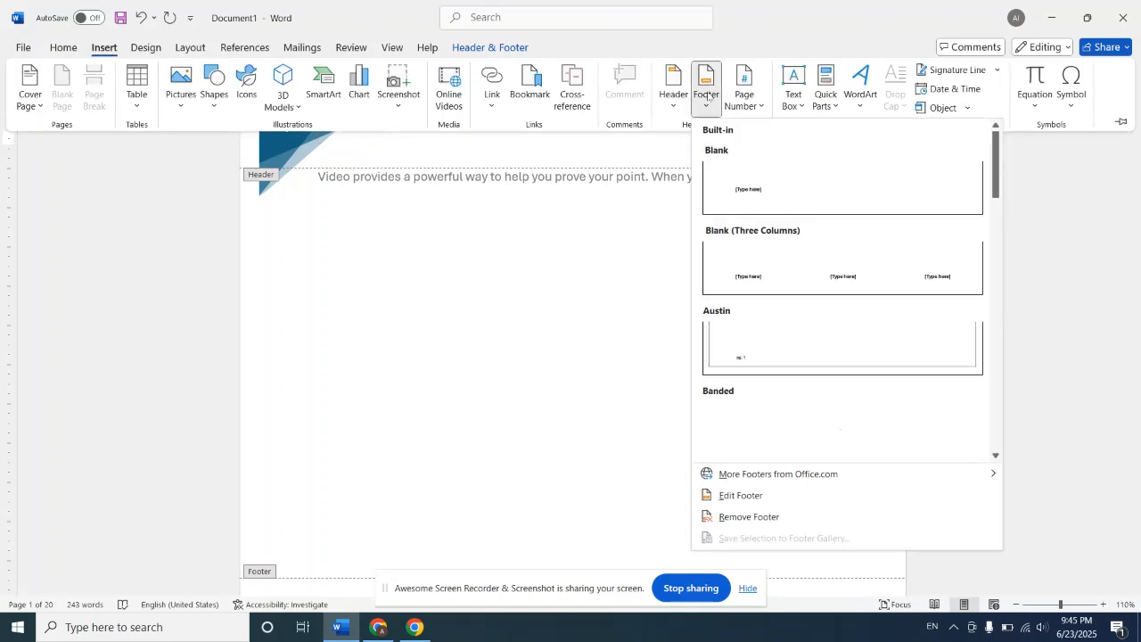
pyautogui.click(780, 320)
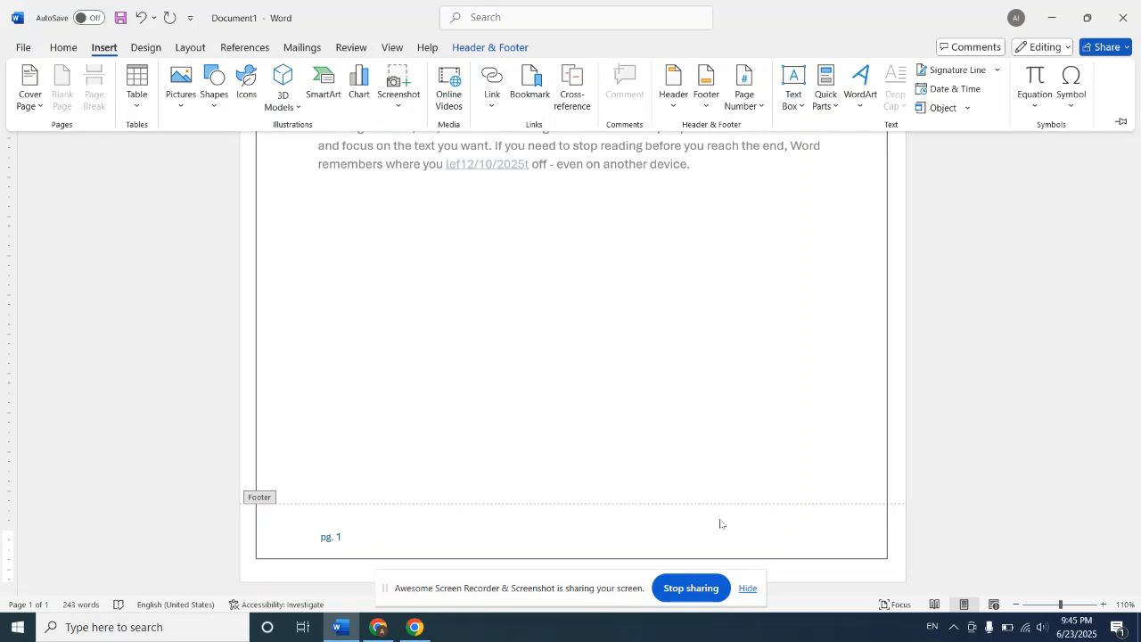
# Step: Add a run of blank lines below the page number in the Austin footer
pyautogui.click(551, 568)
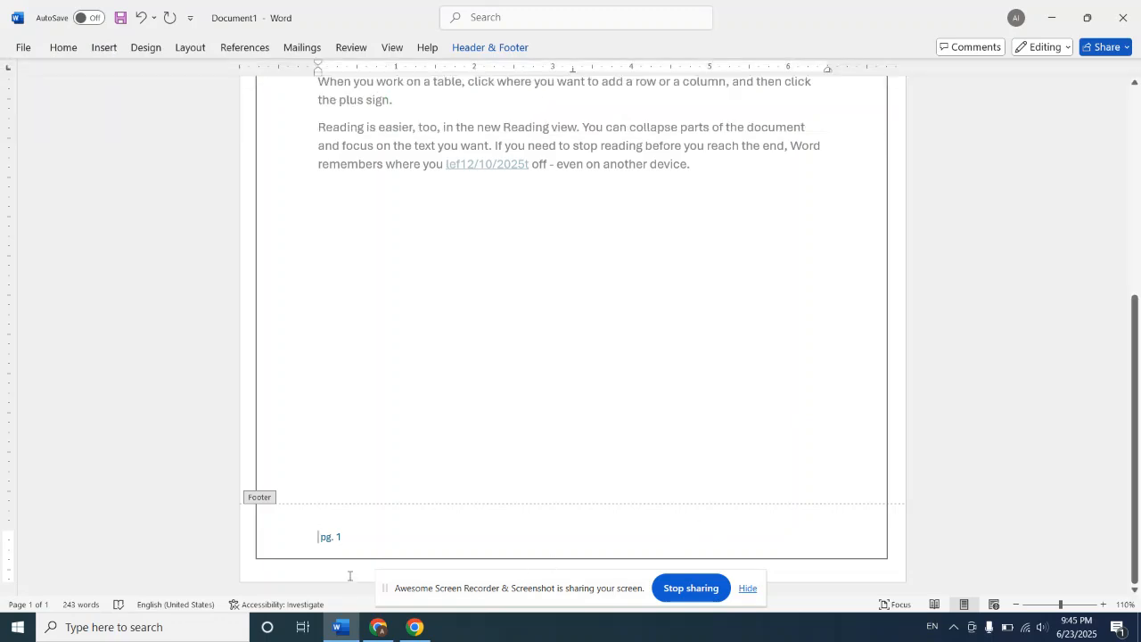
pyautogui.press('Return')
pyautogui.press('Return')
pyautogui.press('Return')
pyautogui.press('Return')
pyautogui.press('Return')
pyautogui.press('Return')
pyautogui.press('Return')
pyautogui.press('Return')
pyautogui.press('Return')
pyautogui.press('Return')
pyautogui.press('Return')
pyautogui.press('Return')
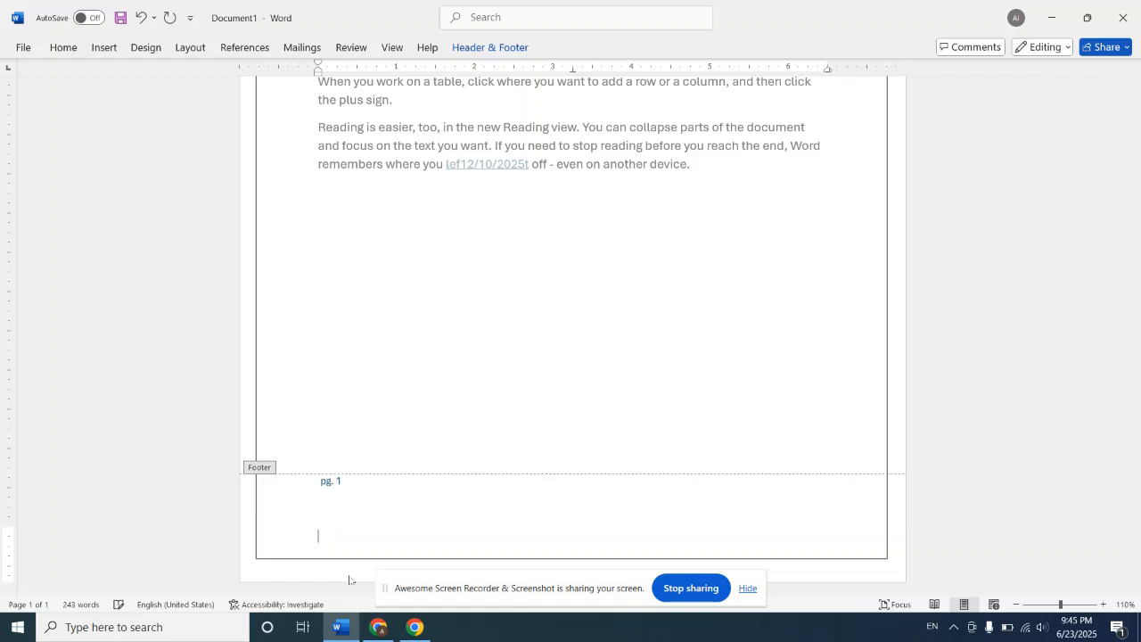
pyautogui.press('Return')
pyautogui.press('Return')
pyautogui.press('Return')
pyautogui.press('Return')
pyautogui.press('Return')
pyautogui.press('Return')
pyautogui.press('Return')
pyautogui.press('Return')
pyautogui.press('Return')
pyautogui.press('Return')
pyautogui.press('Return')
pyautogui.press('Return')
pyautogui.press('Return')
pyautogui.press('Return')
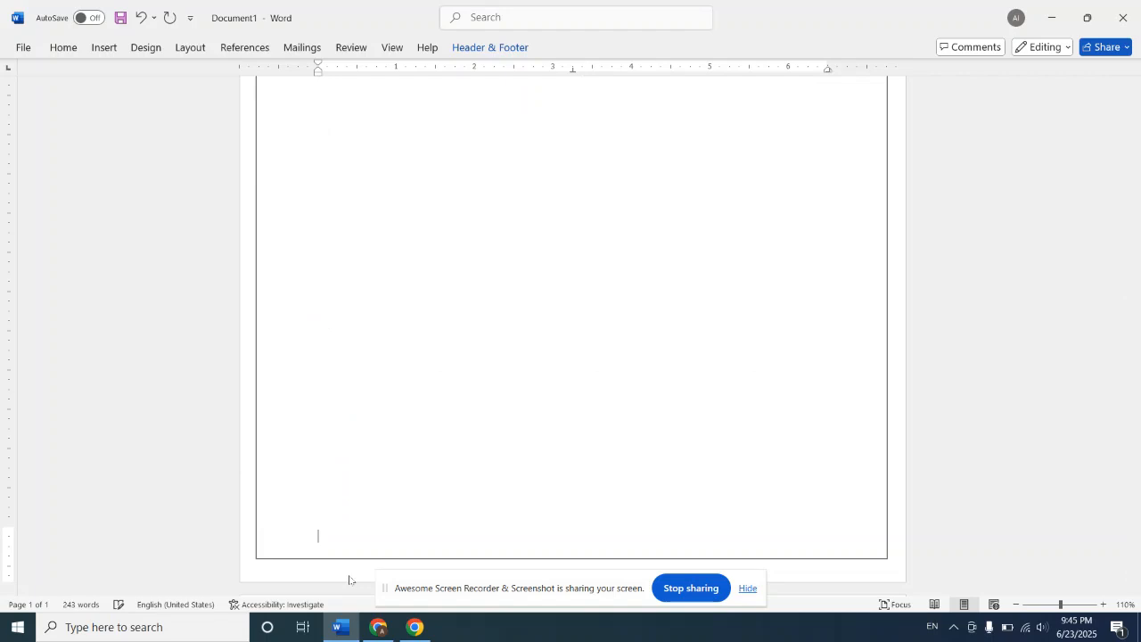
pyautogui.press('Return')
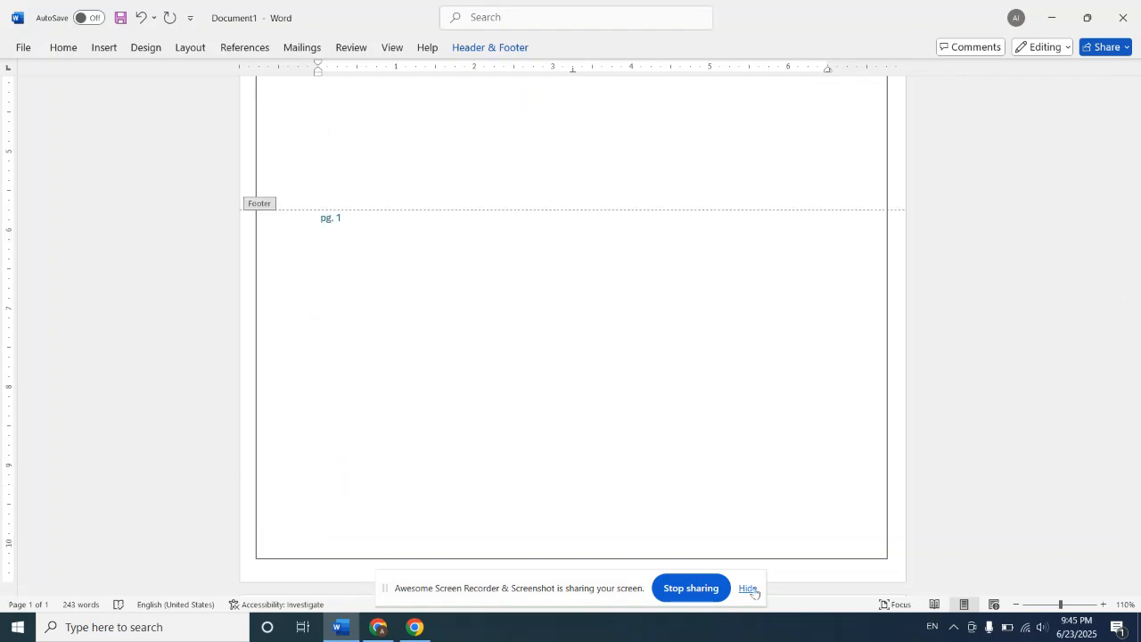
pyautogui.doubleClick(777, 562)
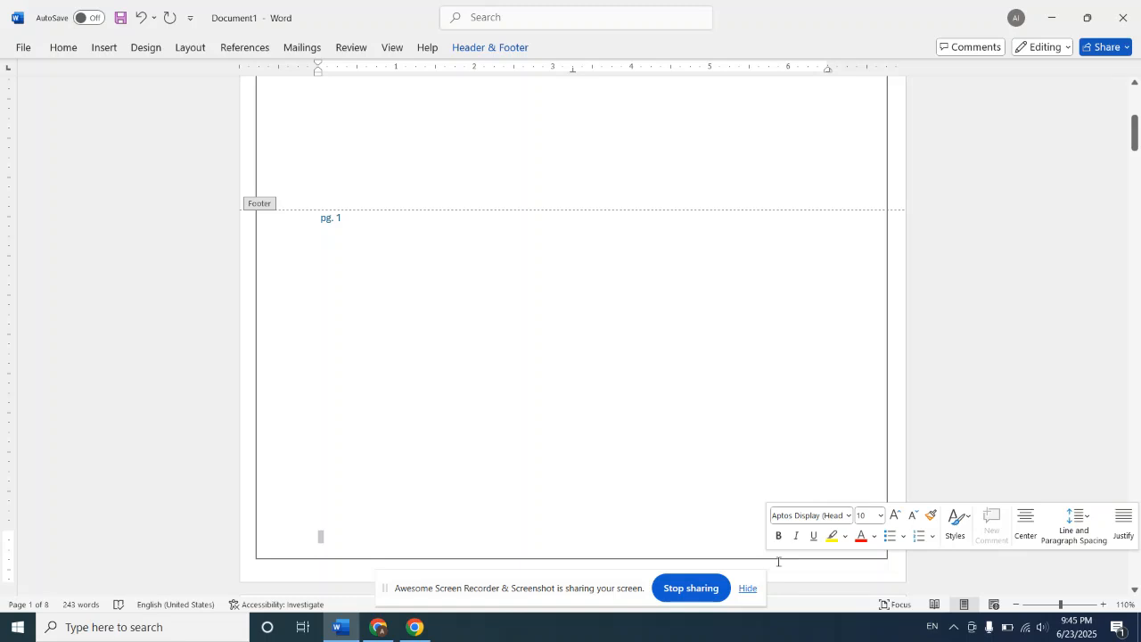
pyautogui.click(778, 563)
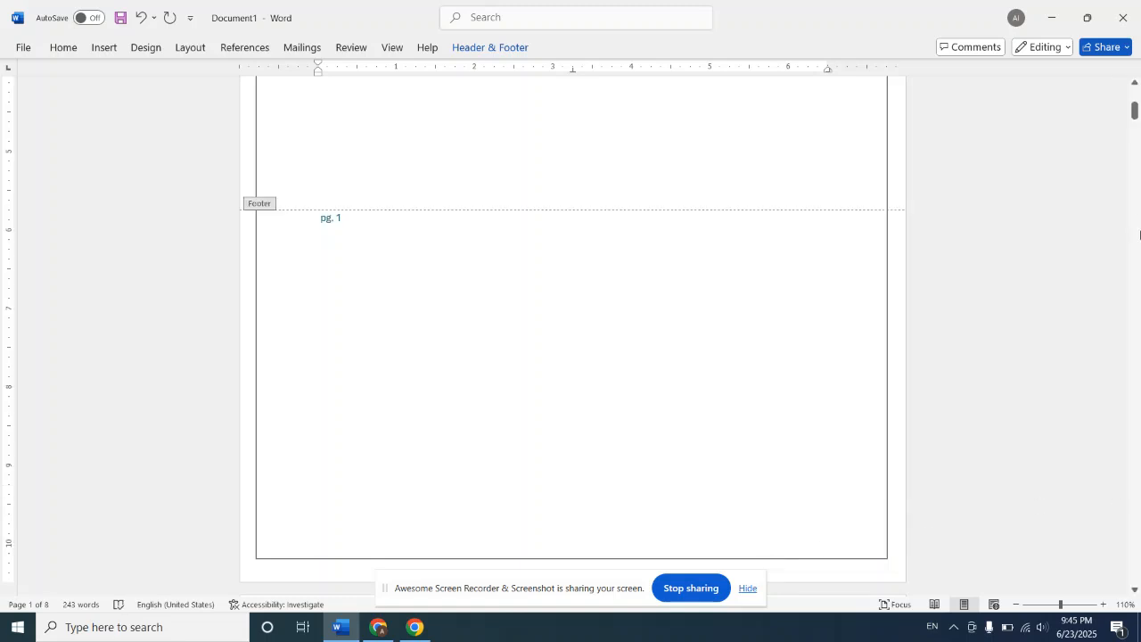
# Step: Insert top-of-page numbering in the Bold Numbers 1 style from Page X of Y, and check it through page 7
pyautogui.moveTo(1135, 111); pyautogui.dragTo(1139, 80)
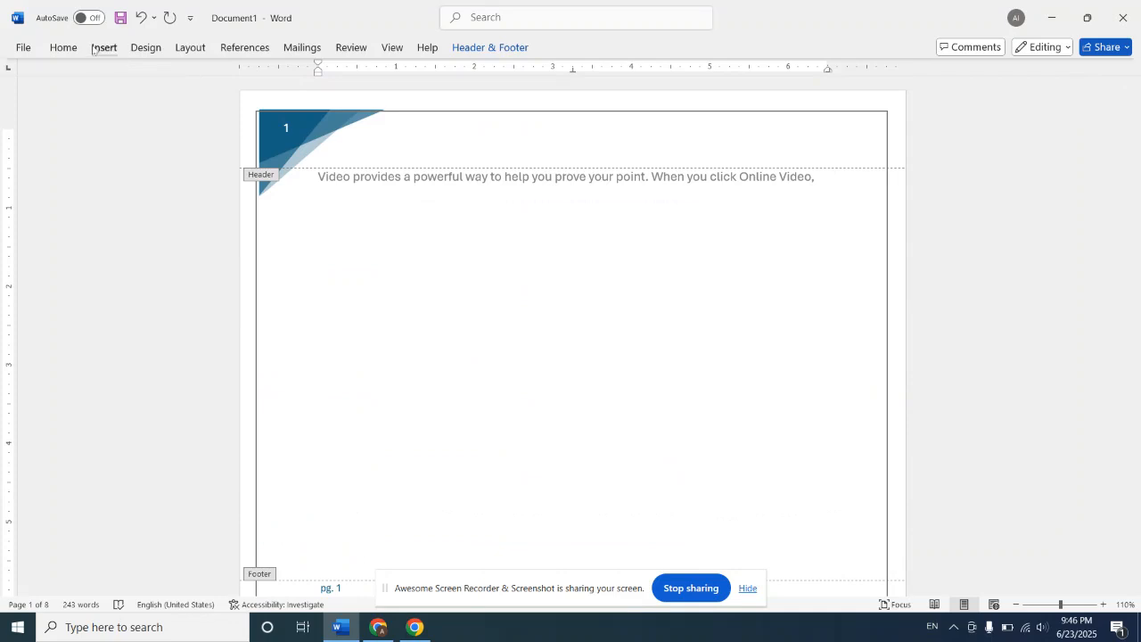
pyautogui.click(104, 48)
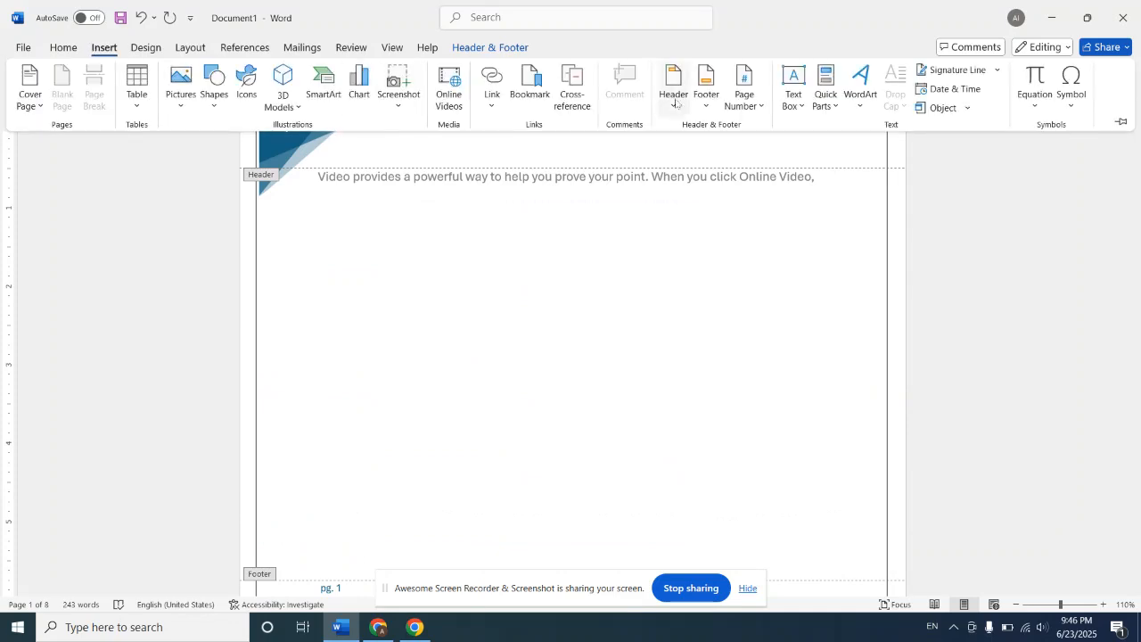
pyautogui.click(759, 107)
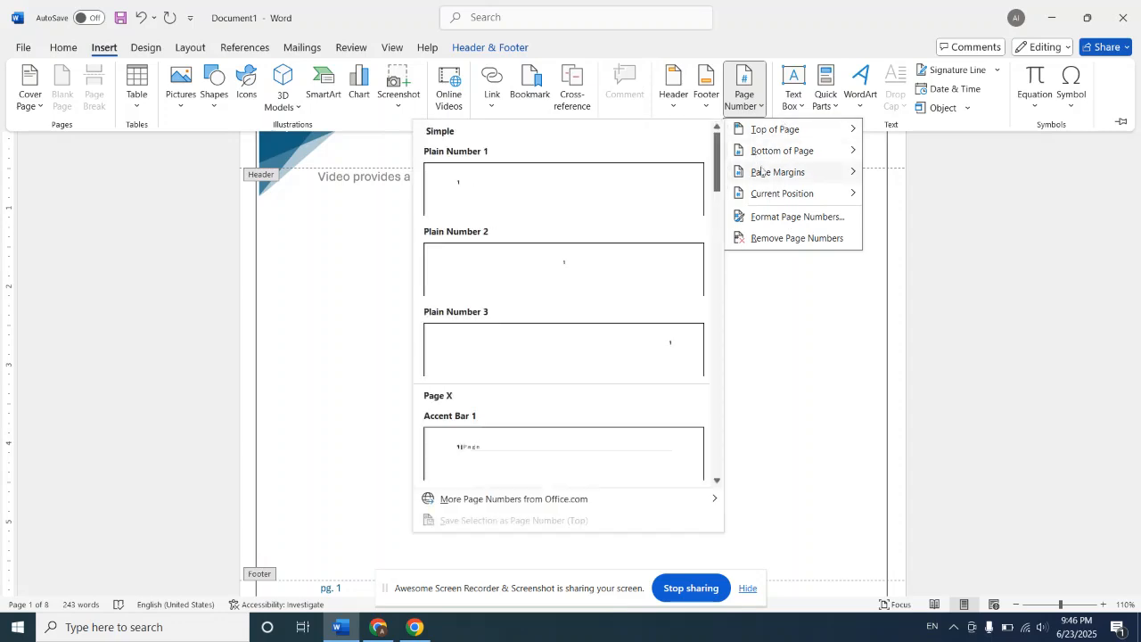
pyautogui.moveTo(795, 132)
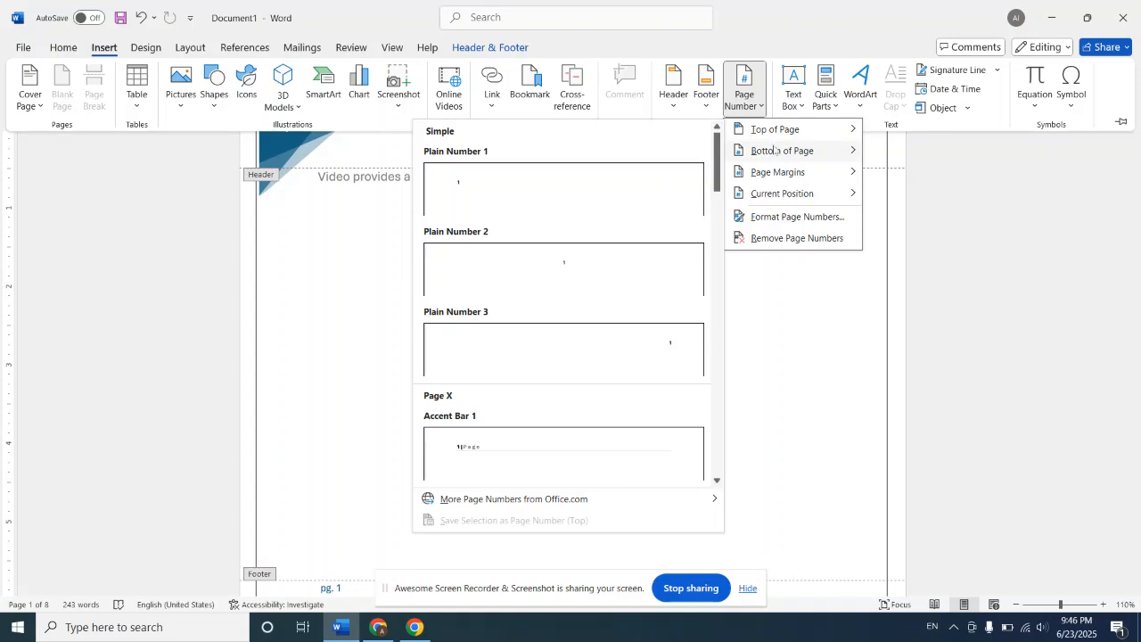
pyautogui.moveTo(774, 152)
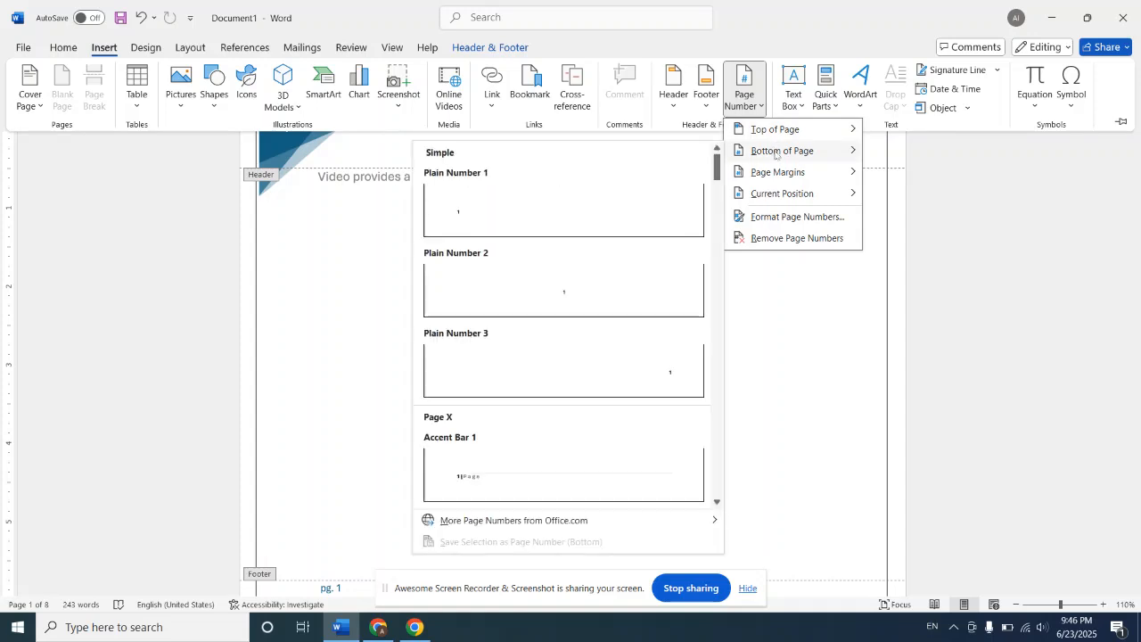
pyautogui.moveTo(783, 170)
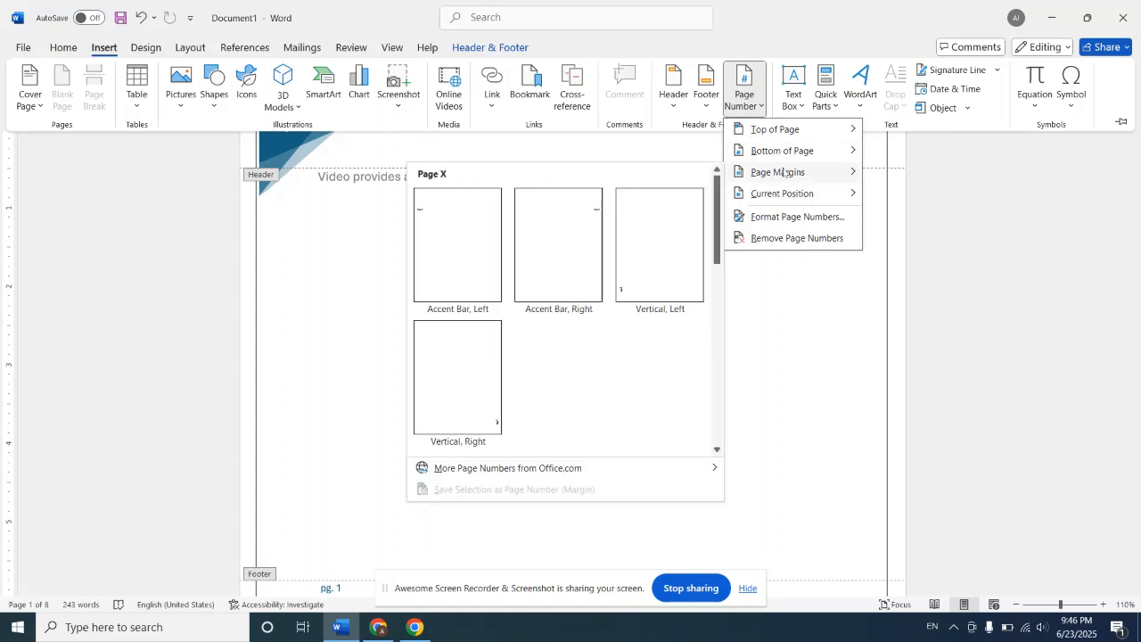
pyautogui.moveTo(795, 196)
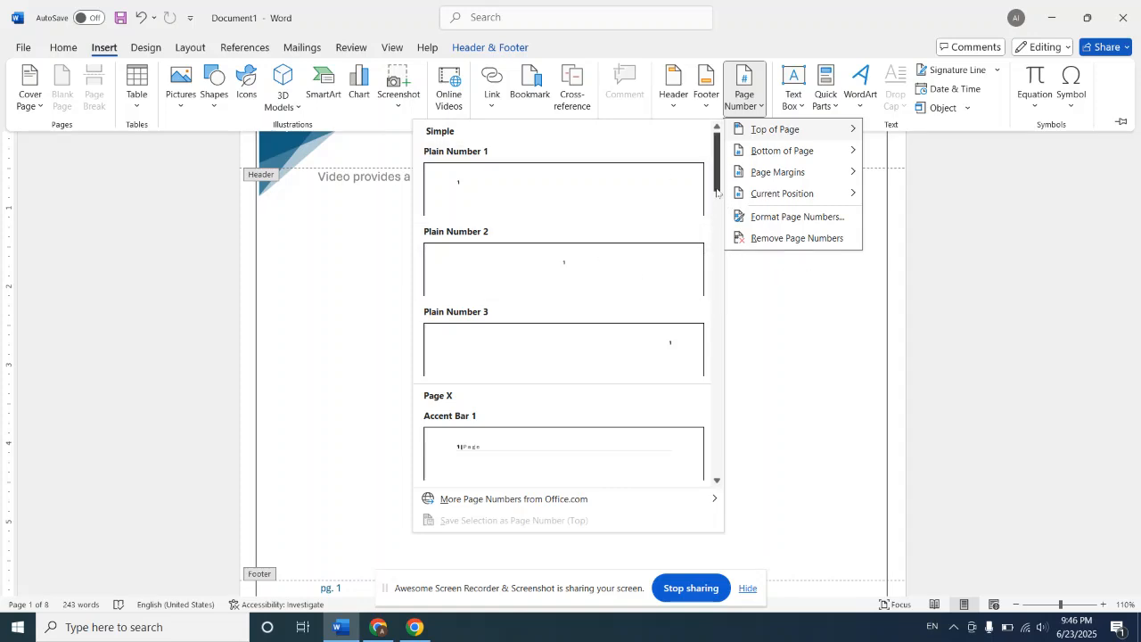
pyautogui.scroll(-3, 716, 198)
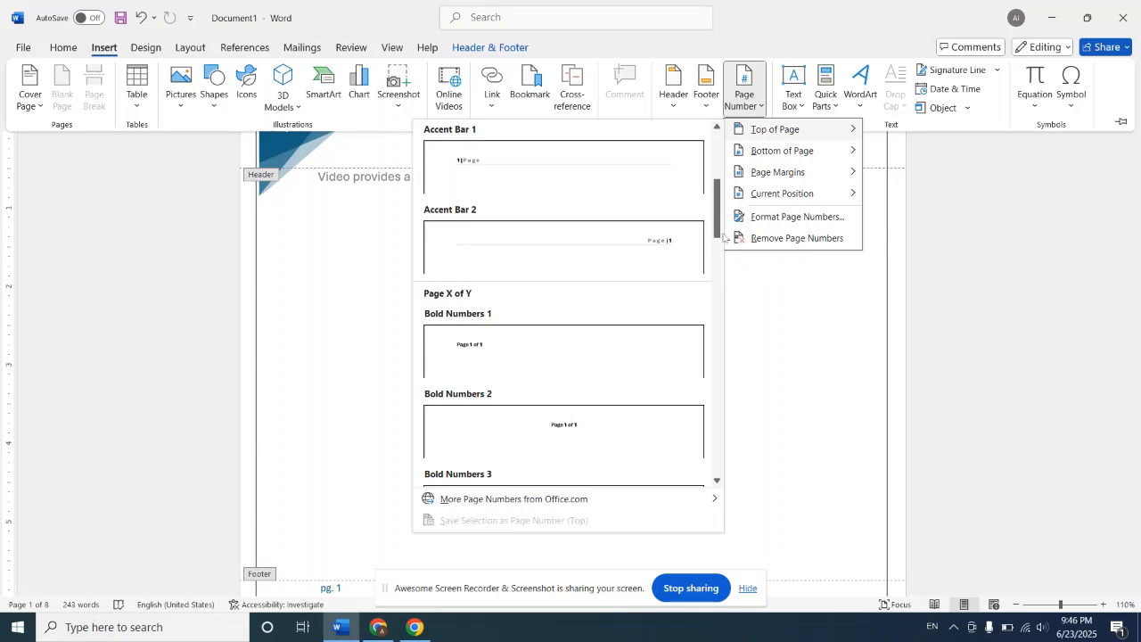
pyautogui.click(548, 362)
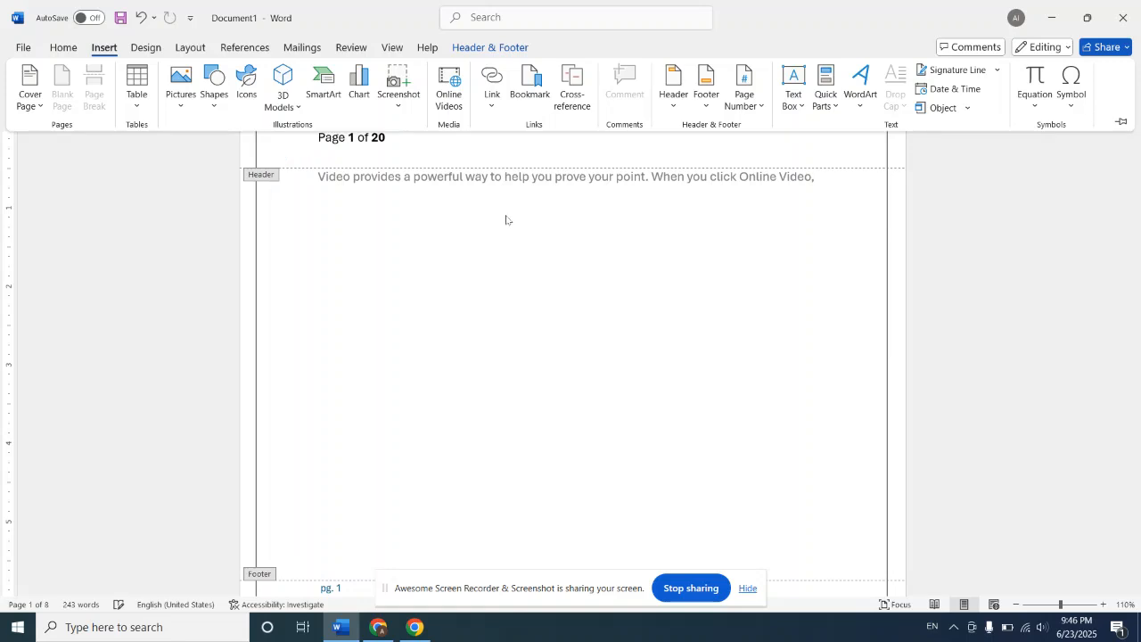
pyautogui.click(1098, 232)
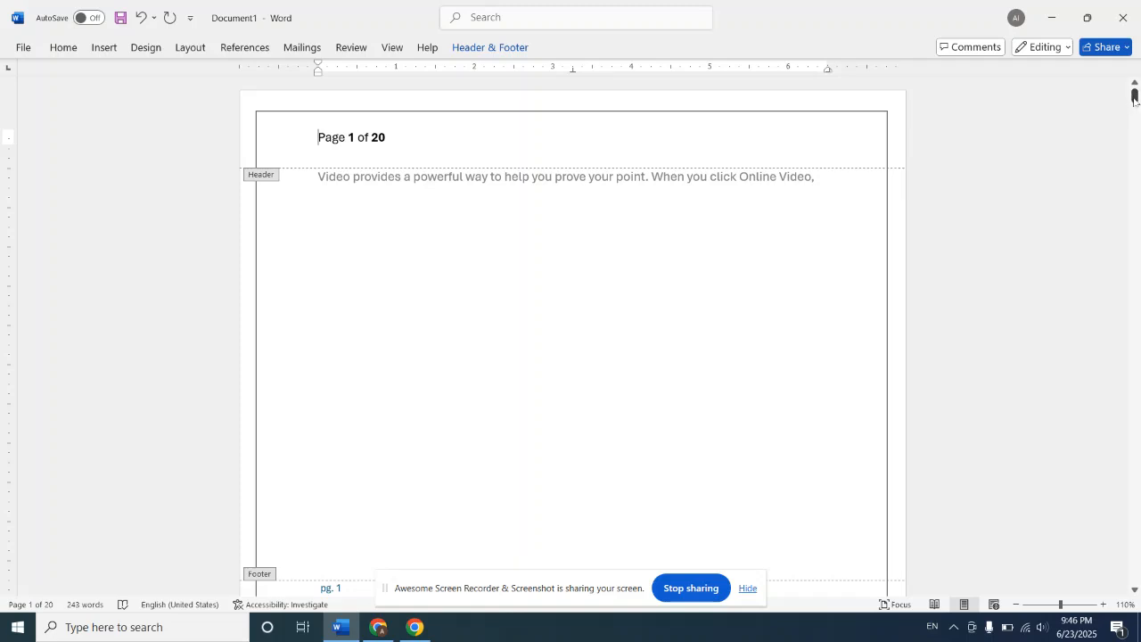
pyautogui.moveTo(1136, 97); pyautogui.dragTo(1135, 161)
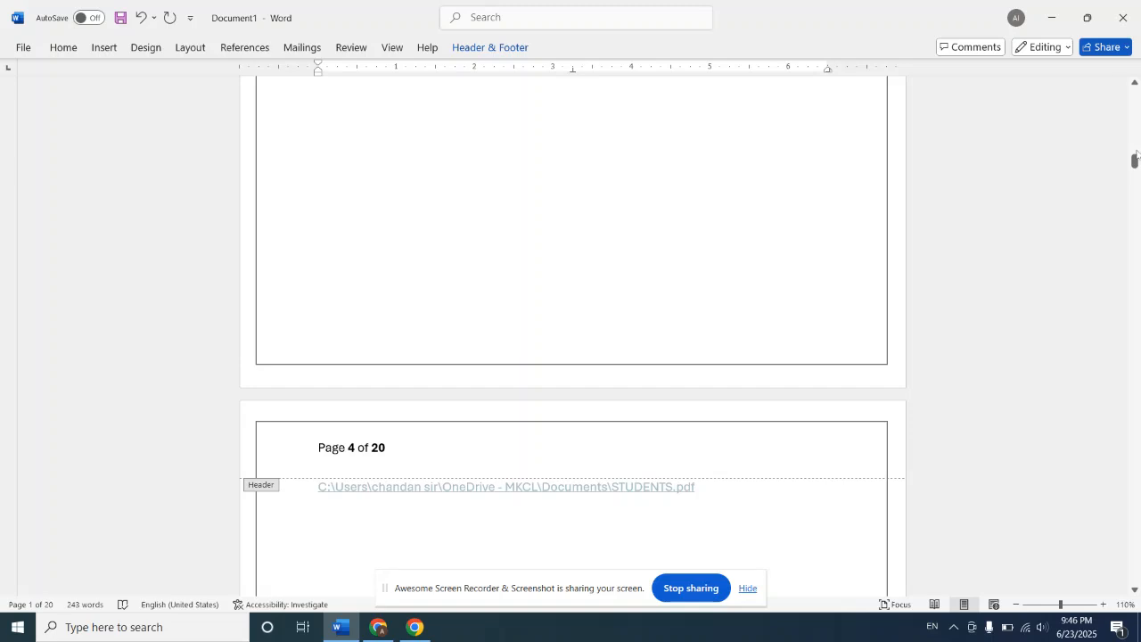
pyautogui.moveTo(1136, 161); pyautogui.dragTo(1136, 246)
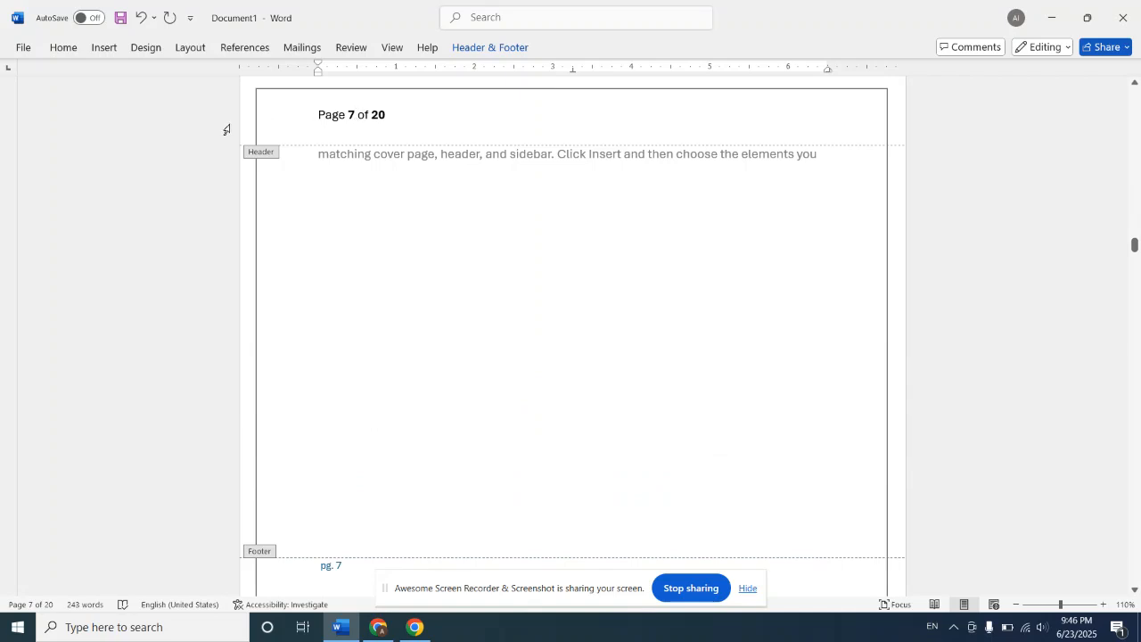
# Step: Insert the built-in Banded Sidebar text box while editing the header, and check it on the following pages
pyautogui.click(104, 49)
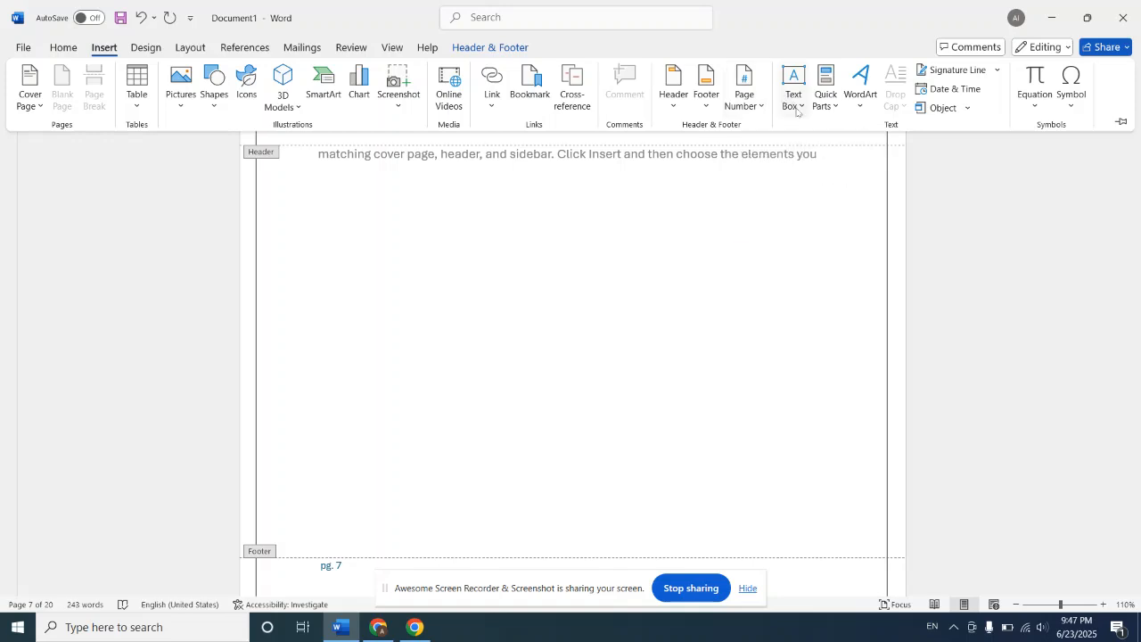
pyautogui.click(797, 111)
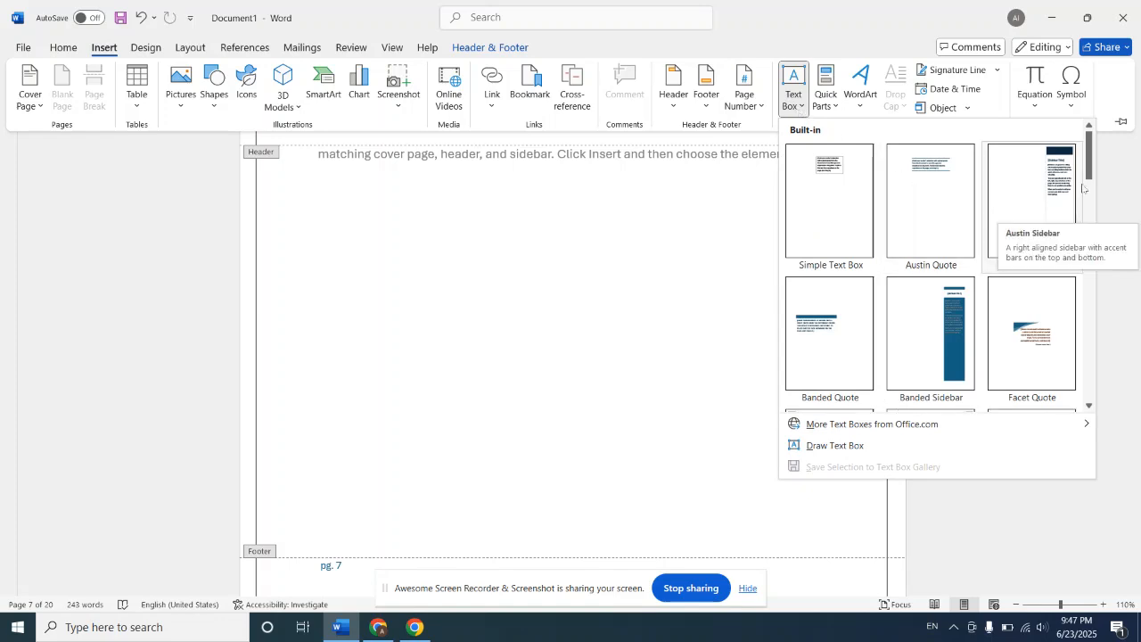
pyautogui.moveTo(1092, 170); pyautogui.dragTo(1094, 214)
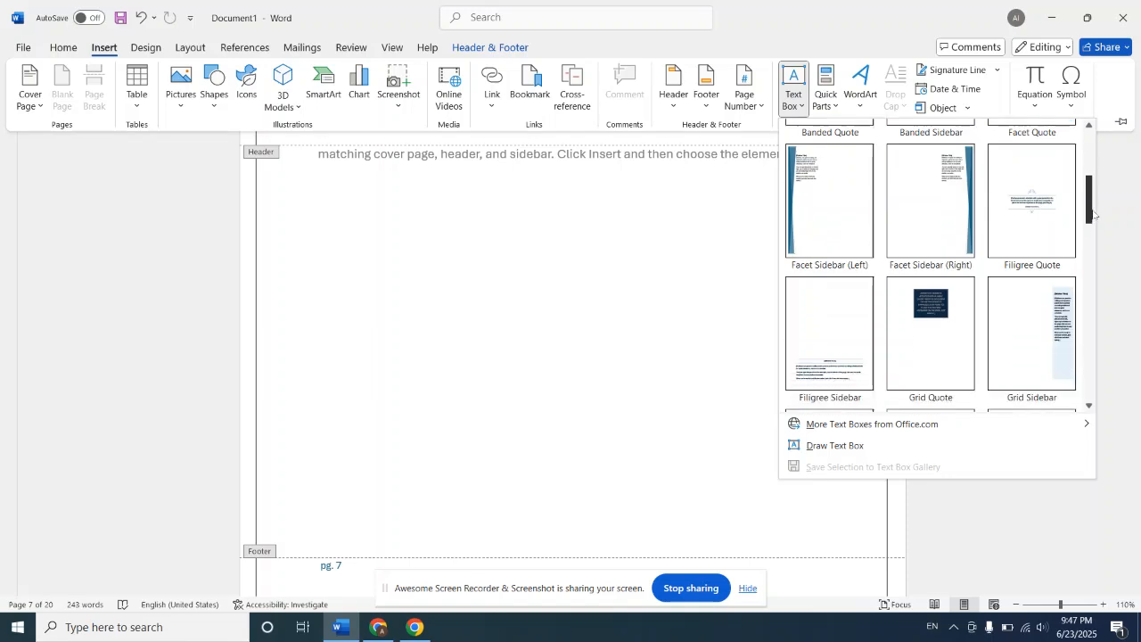
pyautogui.moveTo(1094, 214); pyautogui.dragTo(1082, 196)
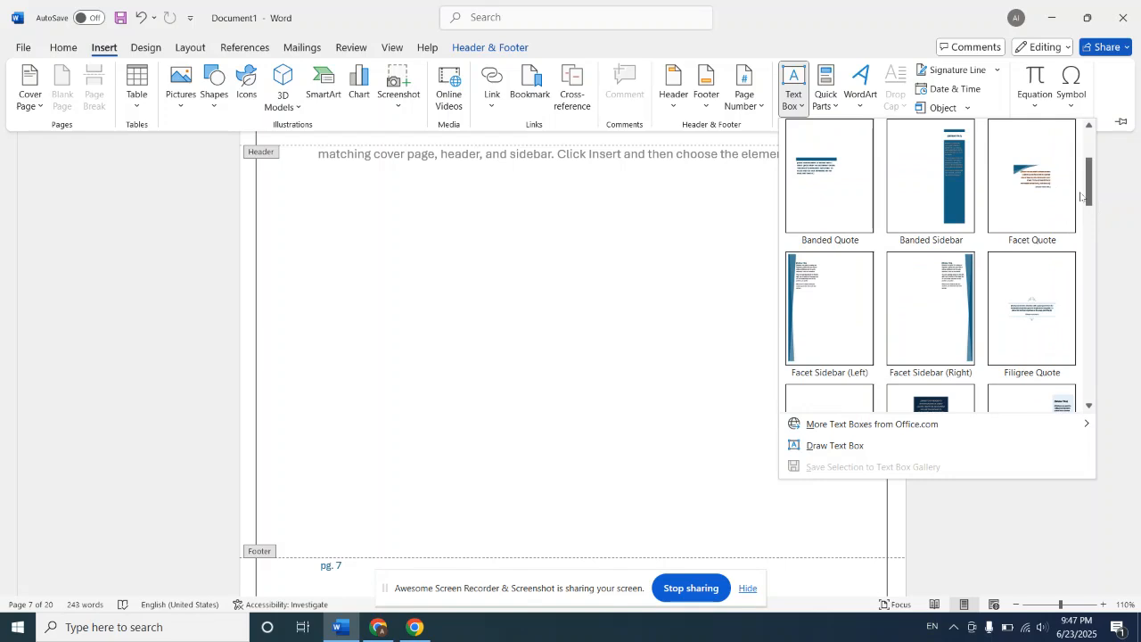
pyautogui.click(931, 183)
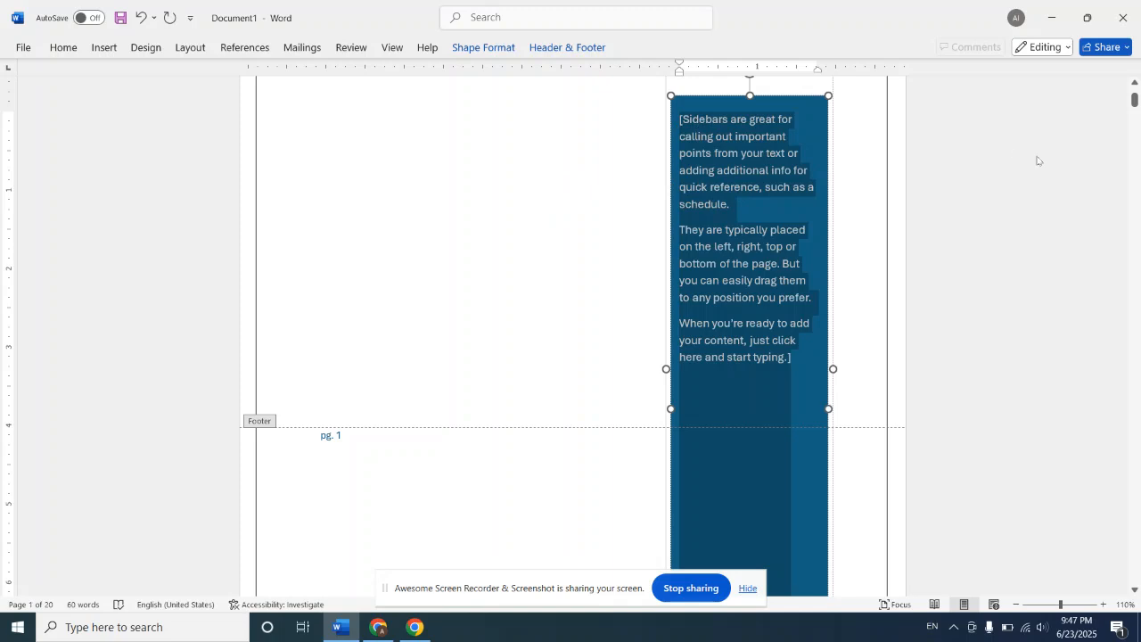
pyautogui.moveTo(1136, 100); pyautogui.dragTo(1136, 173)
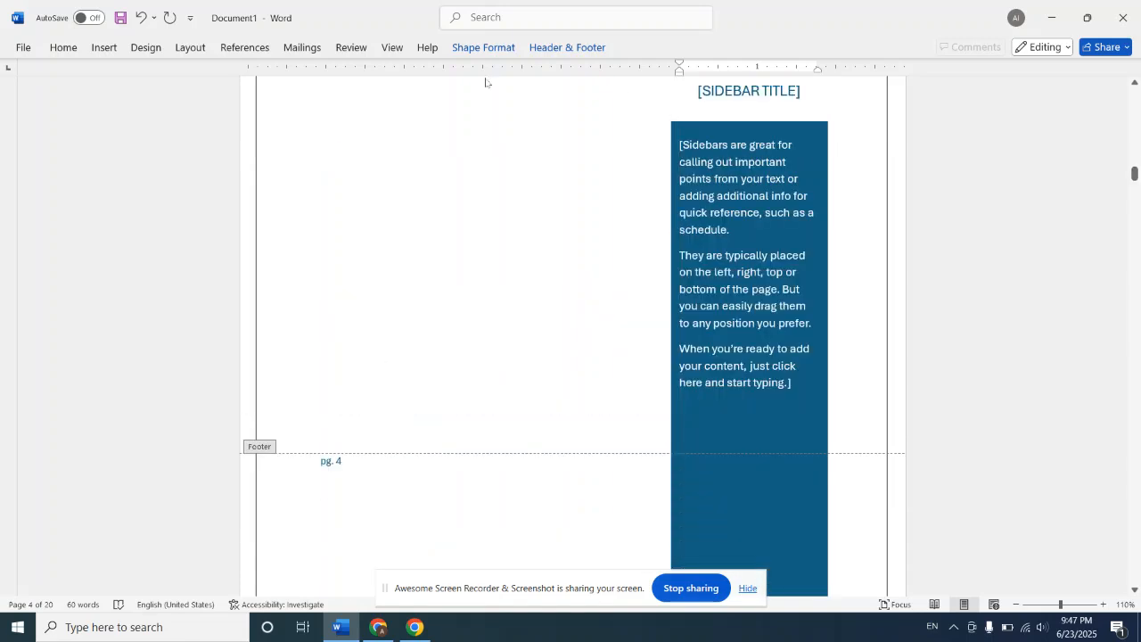
pyautogui.click(105, 48)
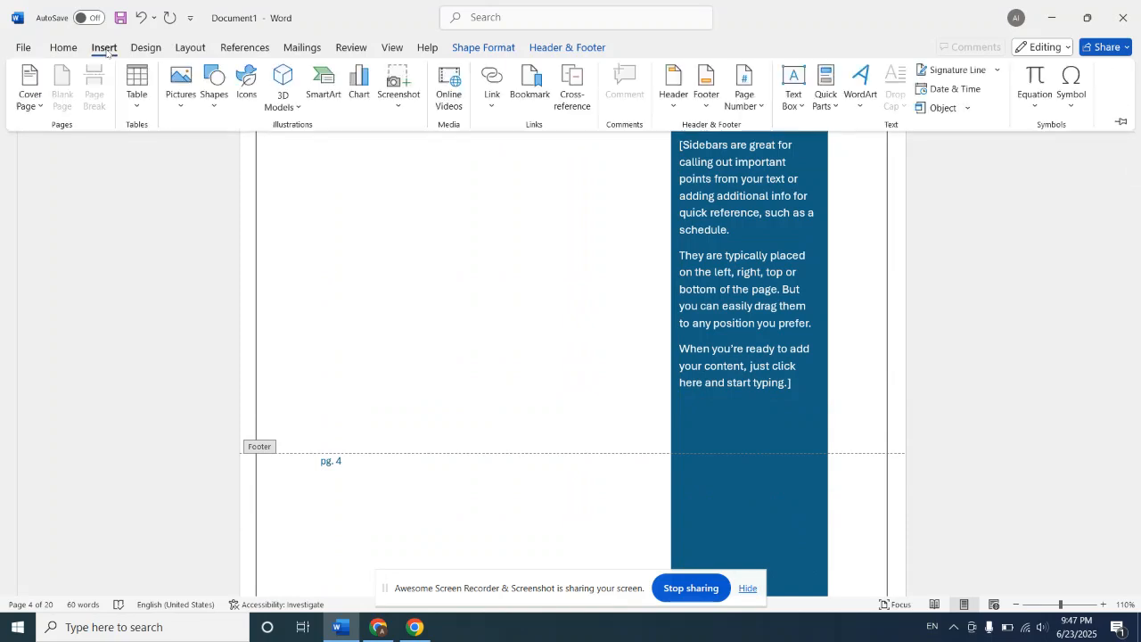
pyautogui.click(800, 107)
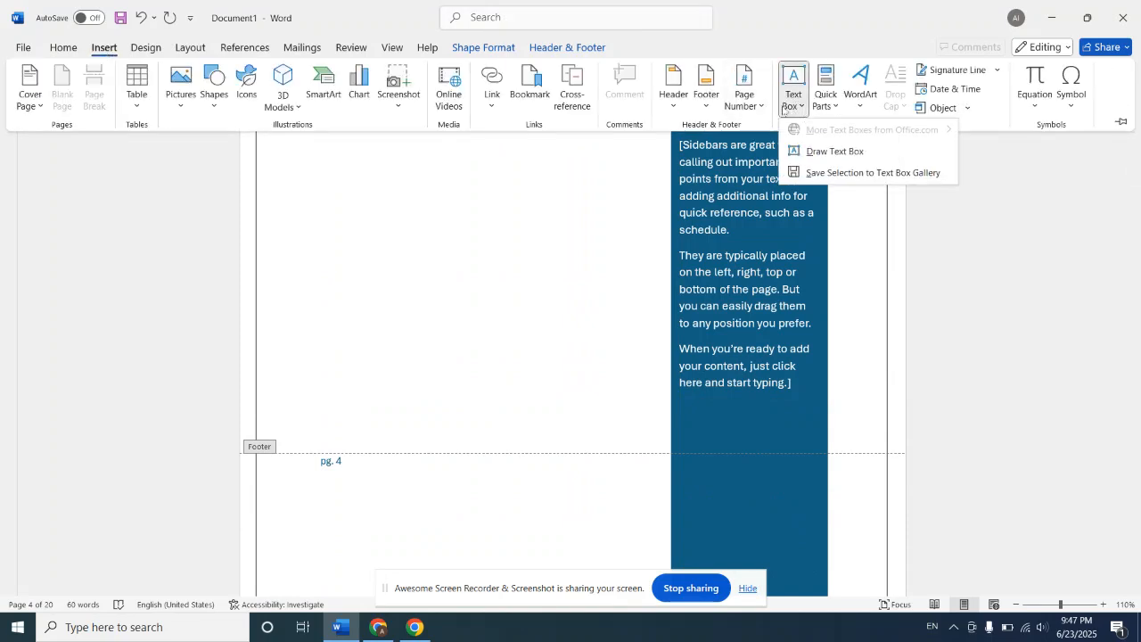
pyautogui.click(783, 109)
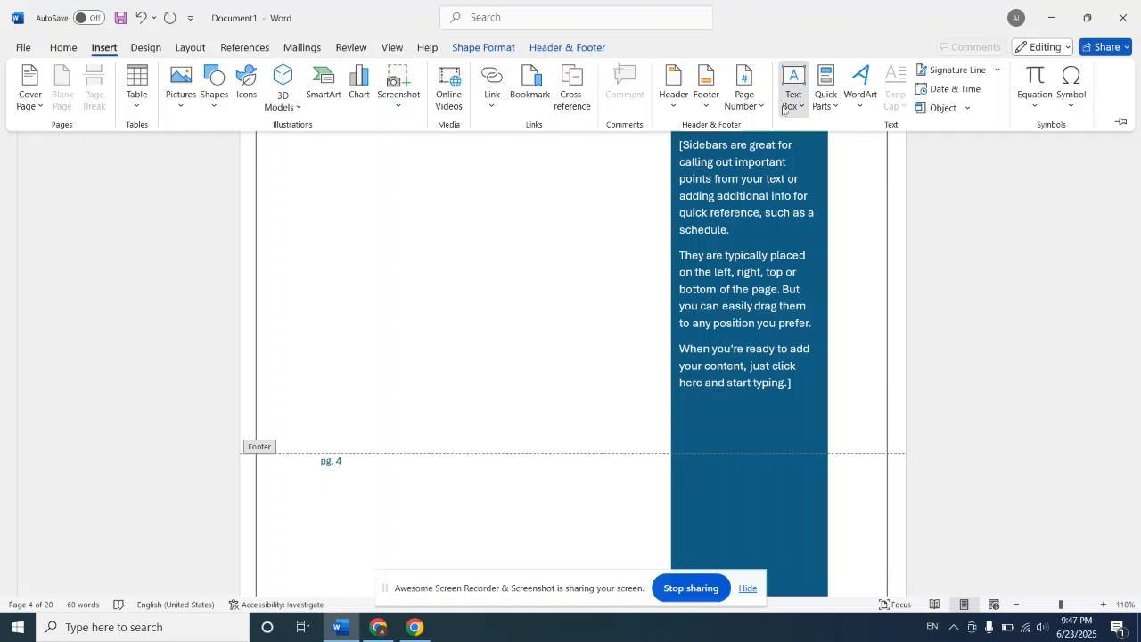
pyautogui.click(564, 551)
# Step: Draw a text box on page 4, then shrink it and move it into the blank area beside the sidebar
pyautogui.click(102, 47)
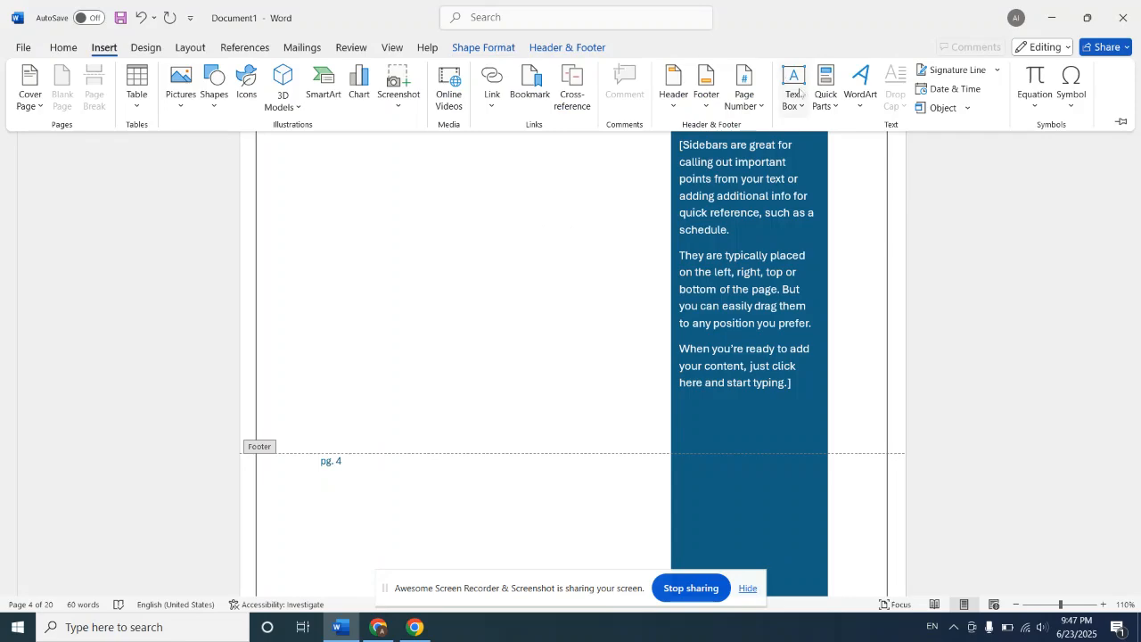
pyautogui.click(802, 96)
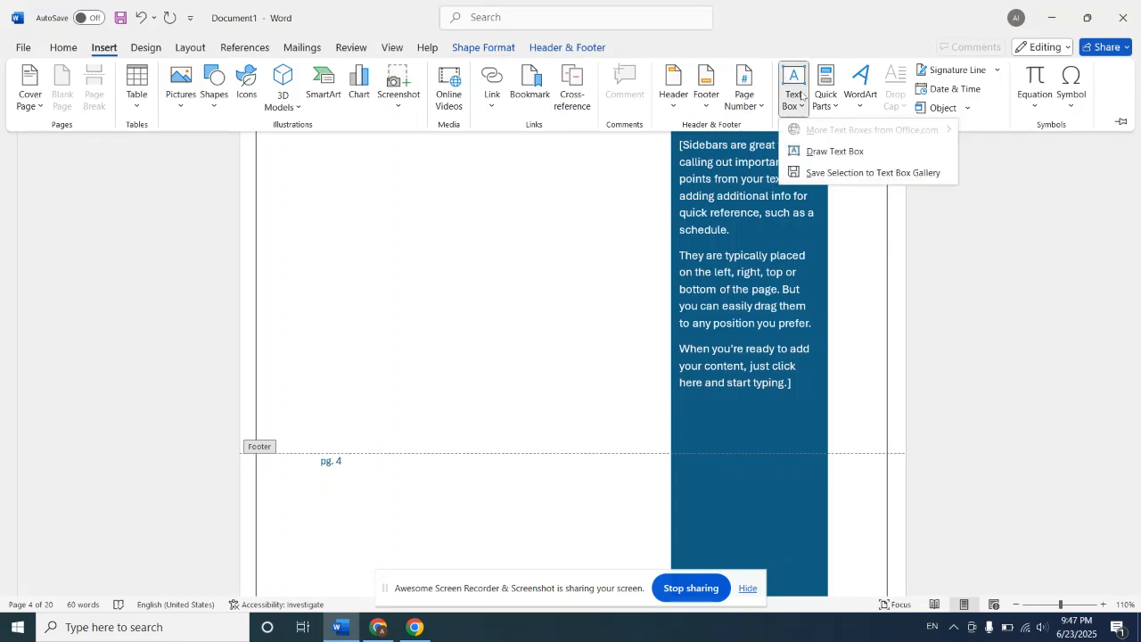
pyautogui.click(859, 152)
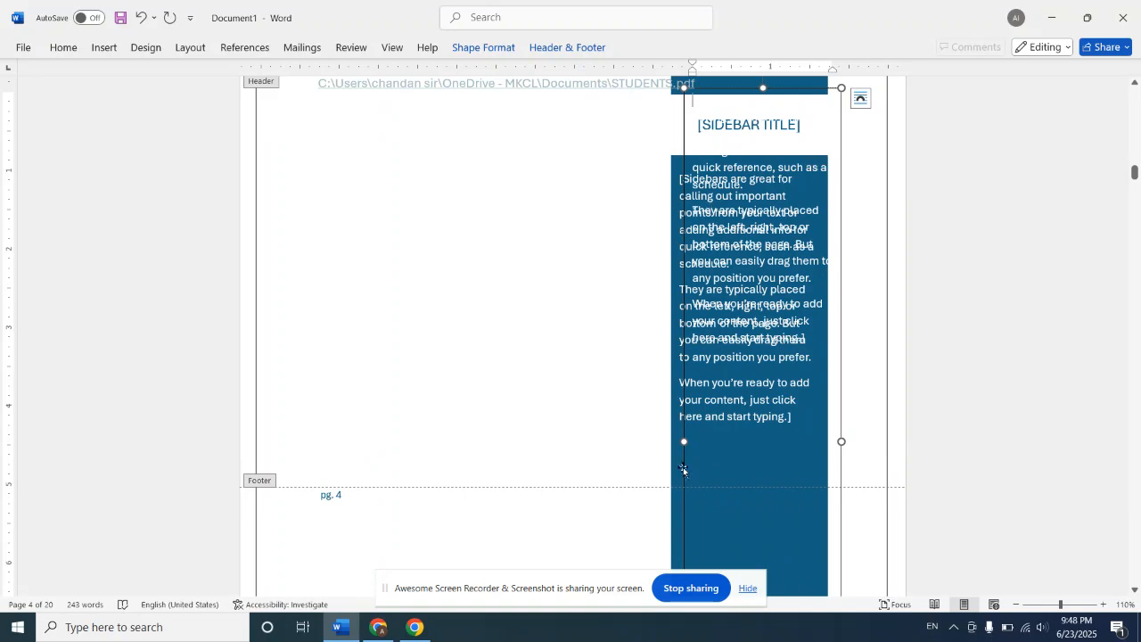
pyautogui.moveTo(683, 443); pyautogui.dragTo(535, 402)
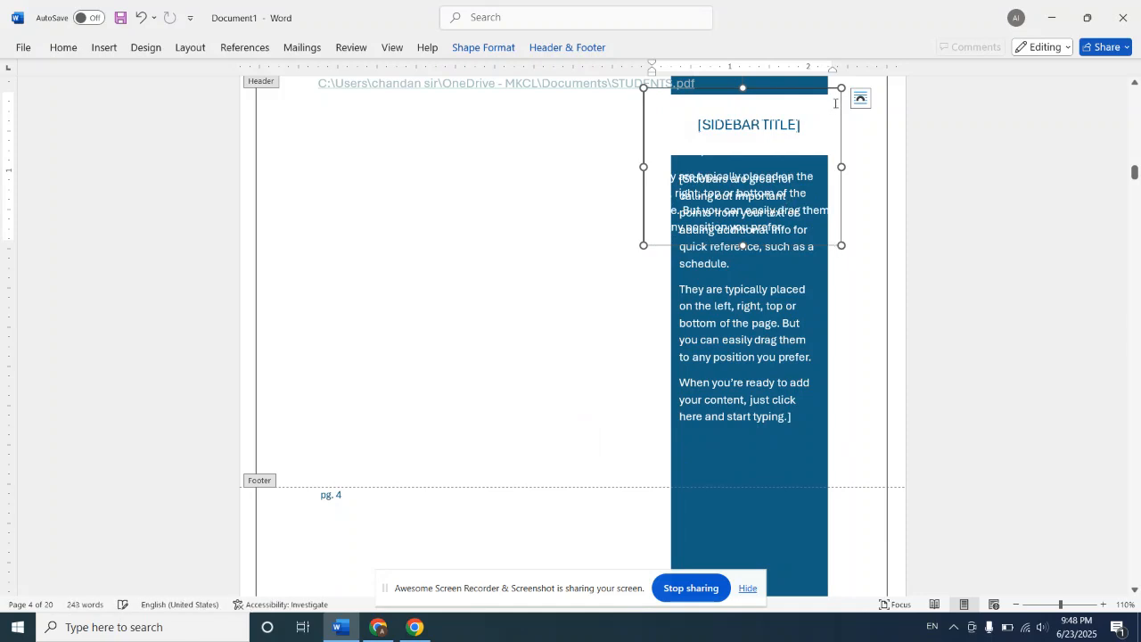
pyautogui.moveTo(842, 92); pyautogui.dragTo(745, 225)
pyautogui.moveTo(666, 180); pyautogui.dragTo(591, 167)
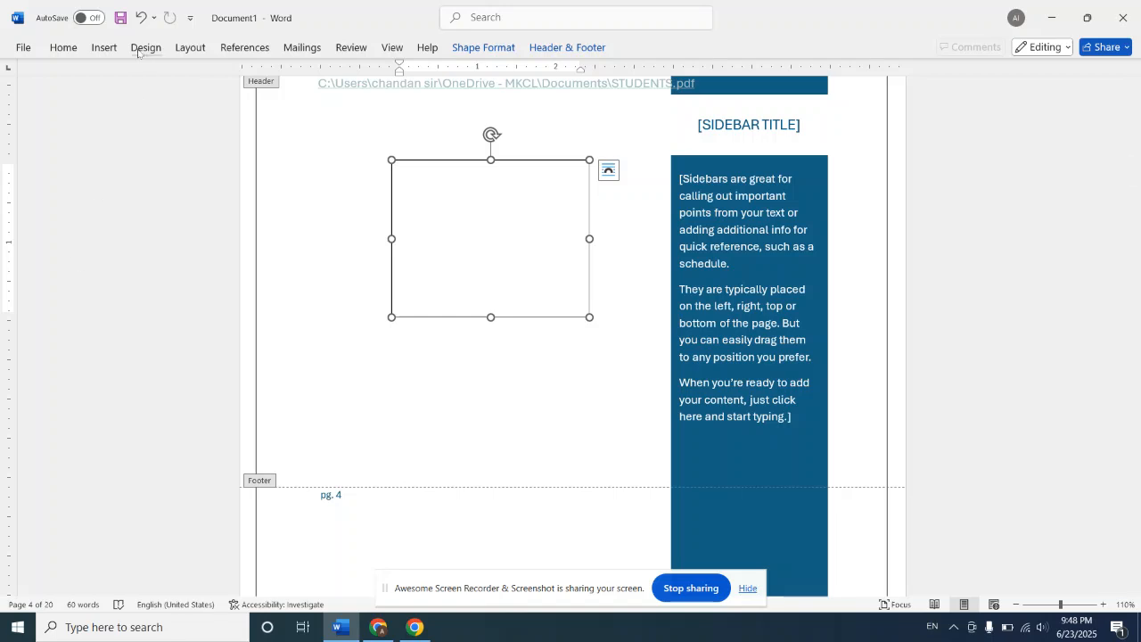
# Step: Review the Quick Parts options, including Document Property and the building block dialog for saving a selection, and close without saving
pyautogui.click(105, 47)
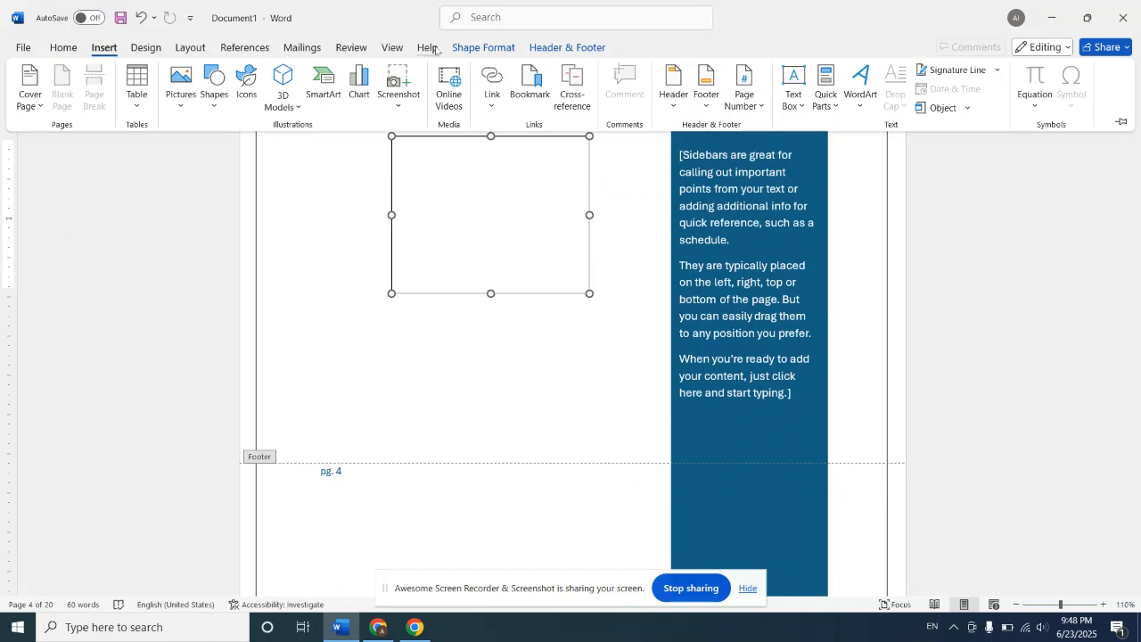
pyautogui.click(836, 101)
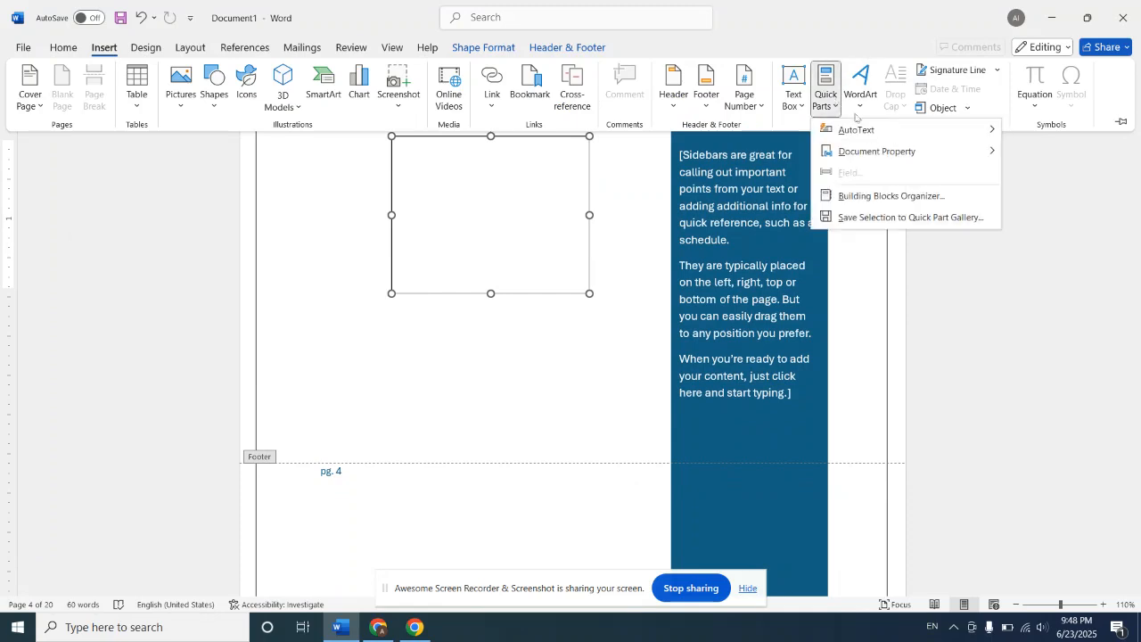
pyautogui.moveTo(882, 133)
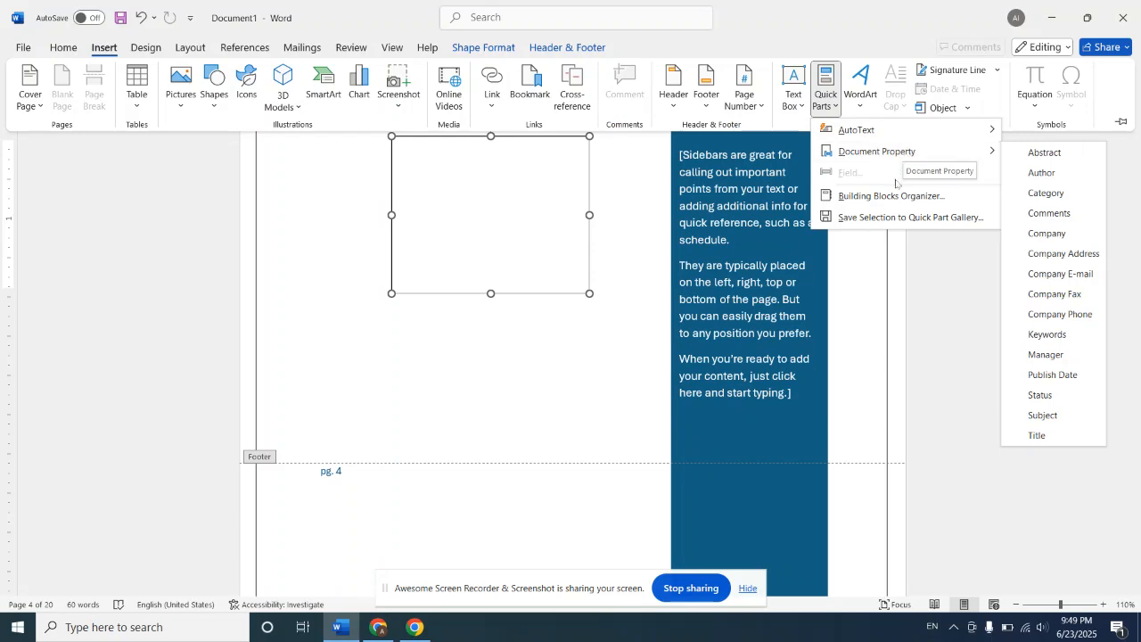
pyautogui.click(893, 216)
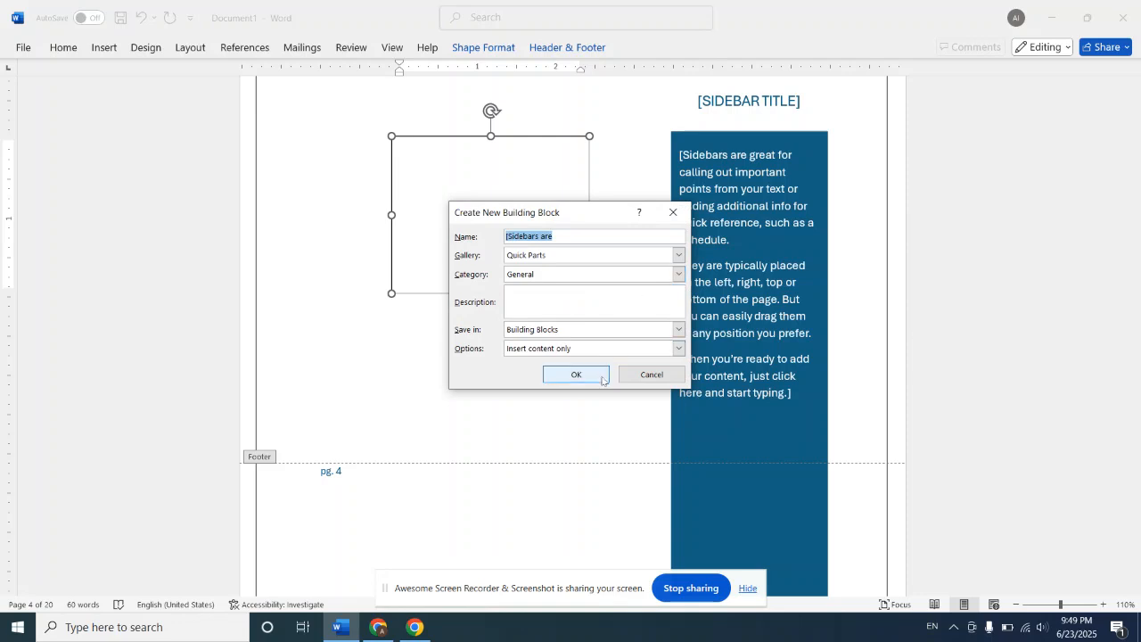
pyautogui.click(642, 376)
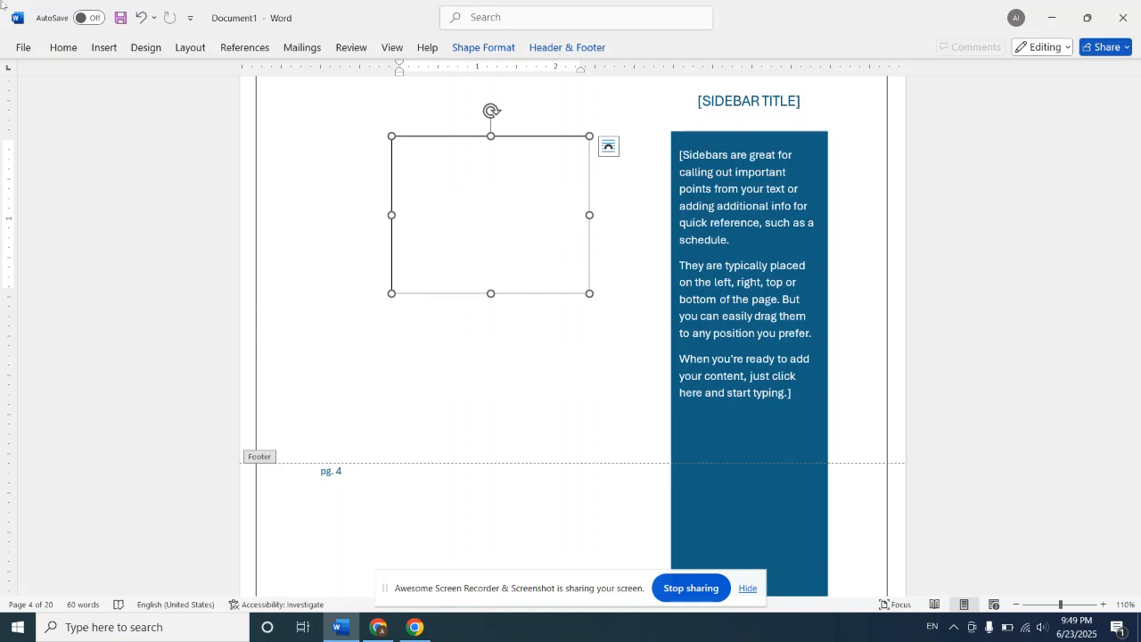
# Step: Create a new blank document and insert WordArt in the purple gradient style with a reflection
pyautogui.click(105, 46)
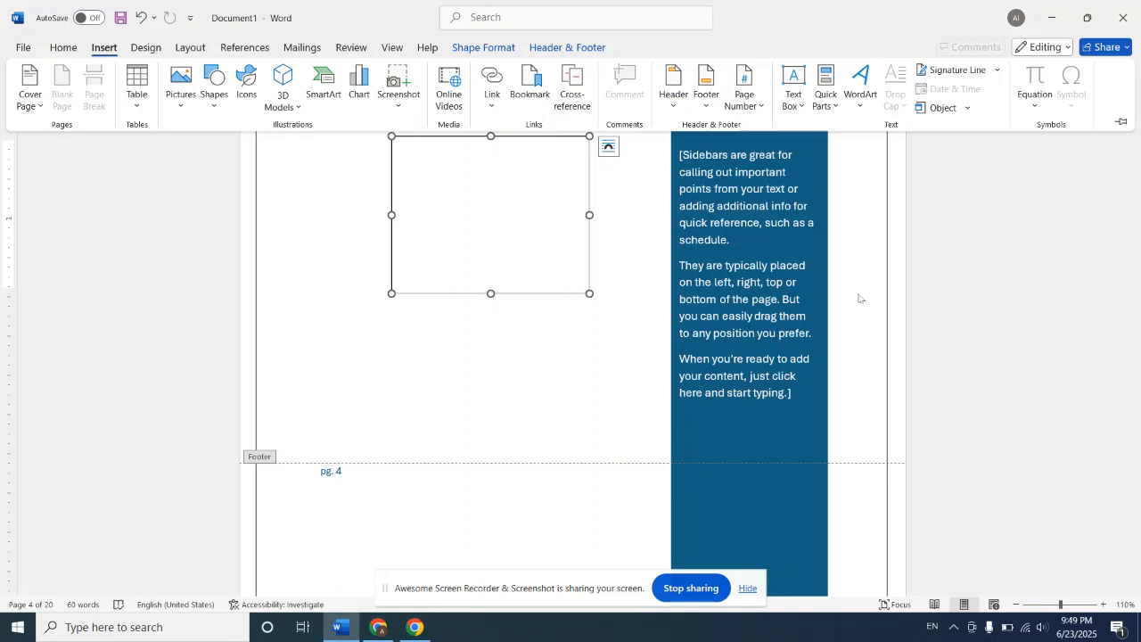
pyautogui.hotkey('ctrl', 'n')
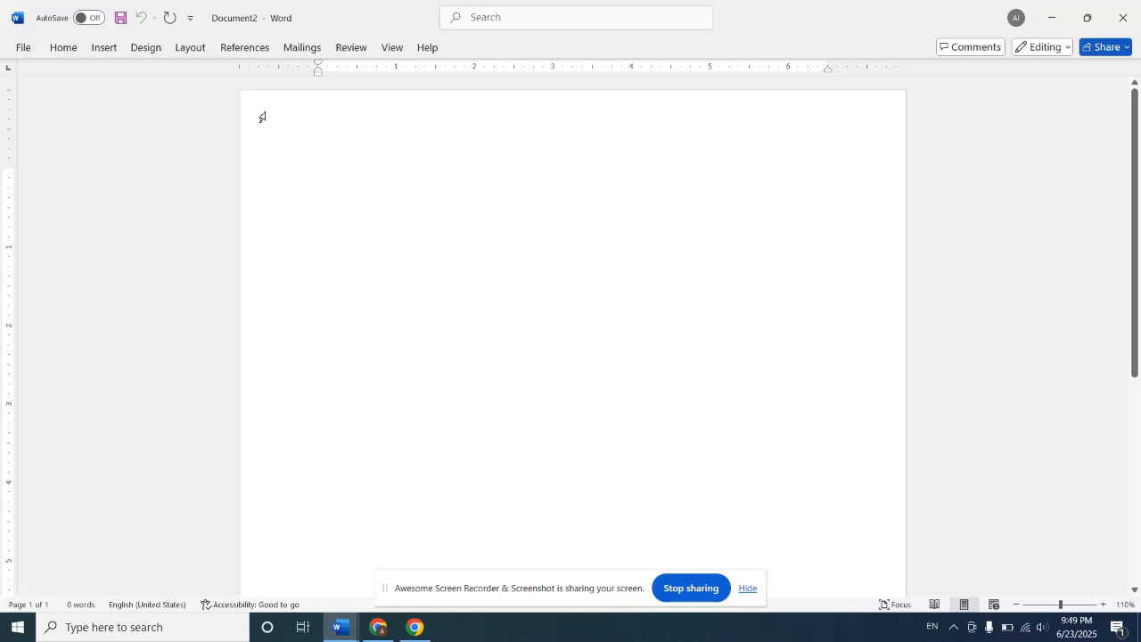
pyautogui.click(104, 47)
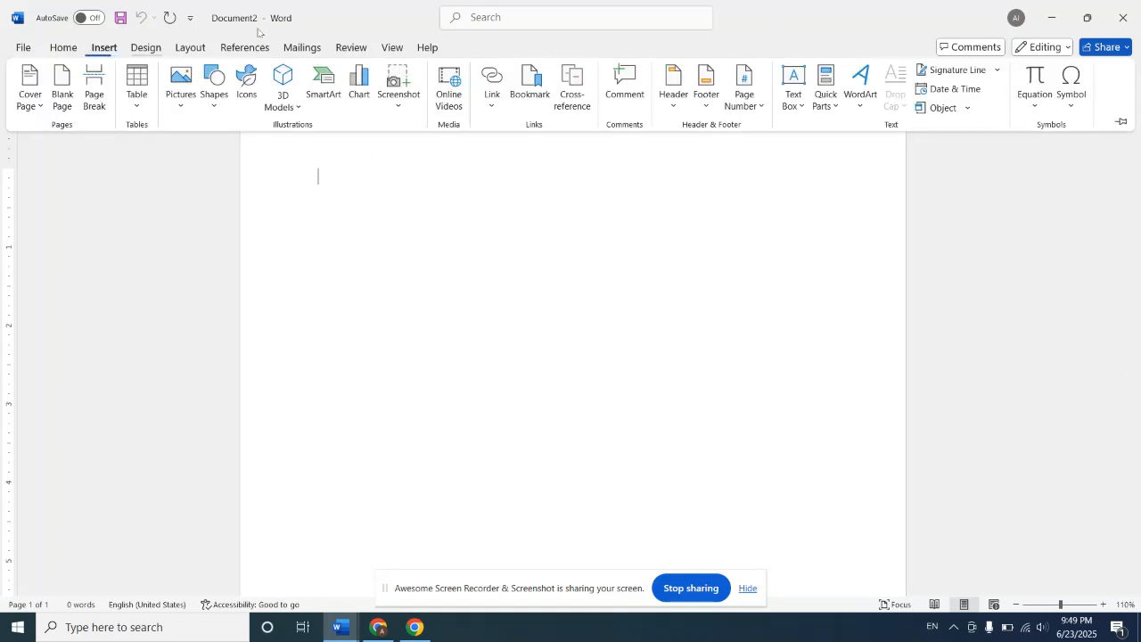
pyautogui.click(866, 102)
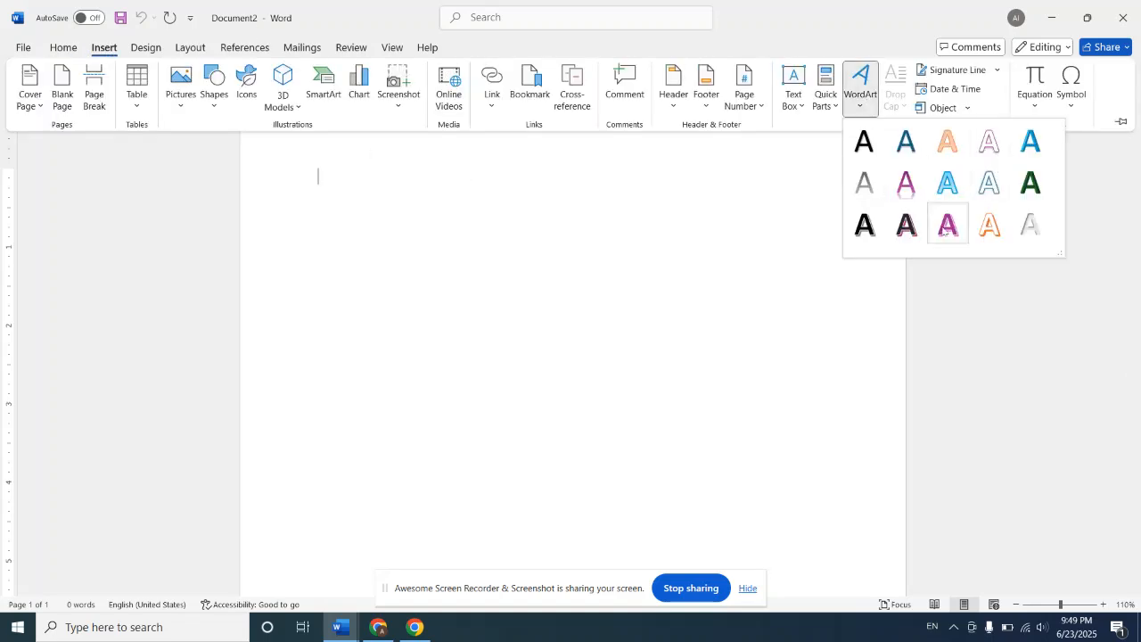
pyautogui.click(906, 184)
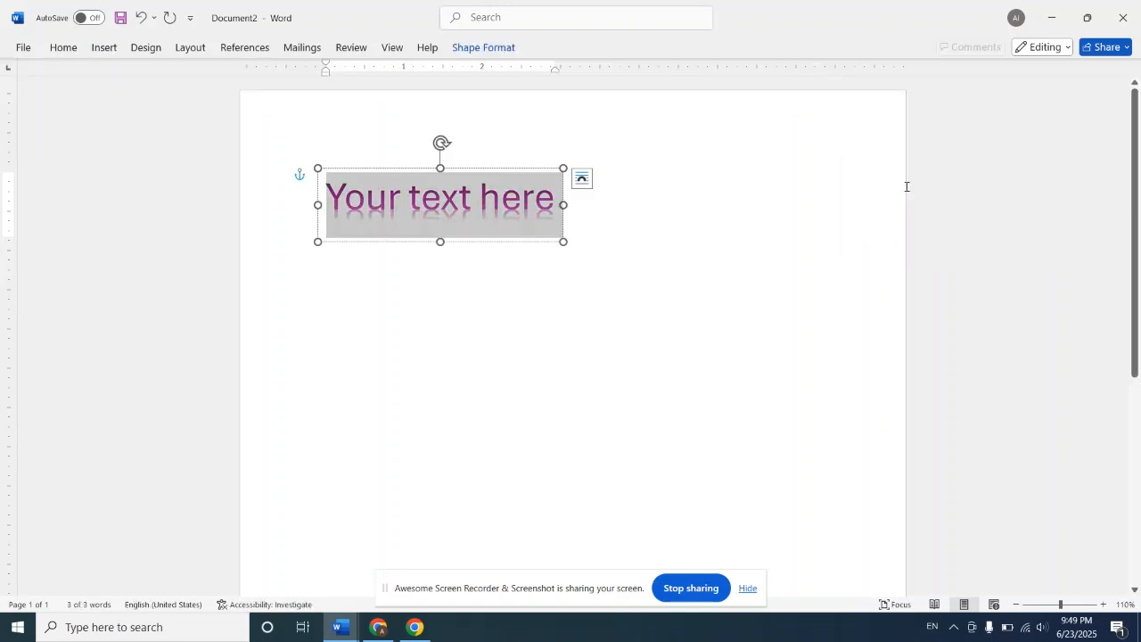
# Step: Replace the WordArt placeholder text with "motivation" and deselect the object
pyautogui.write('mot')
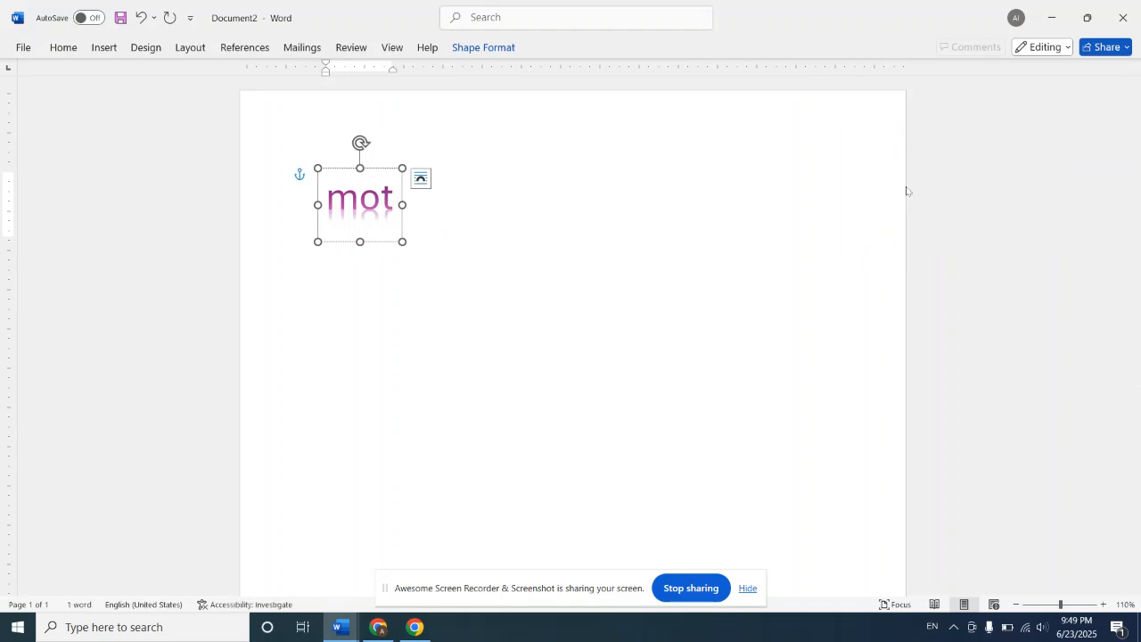
pyautogui.write('ivat')
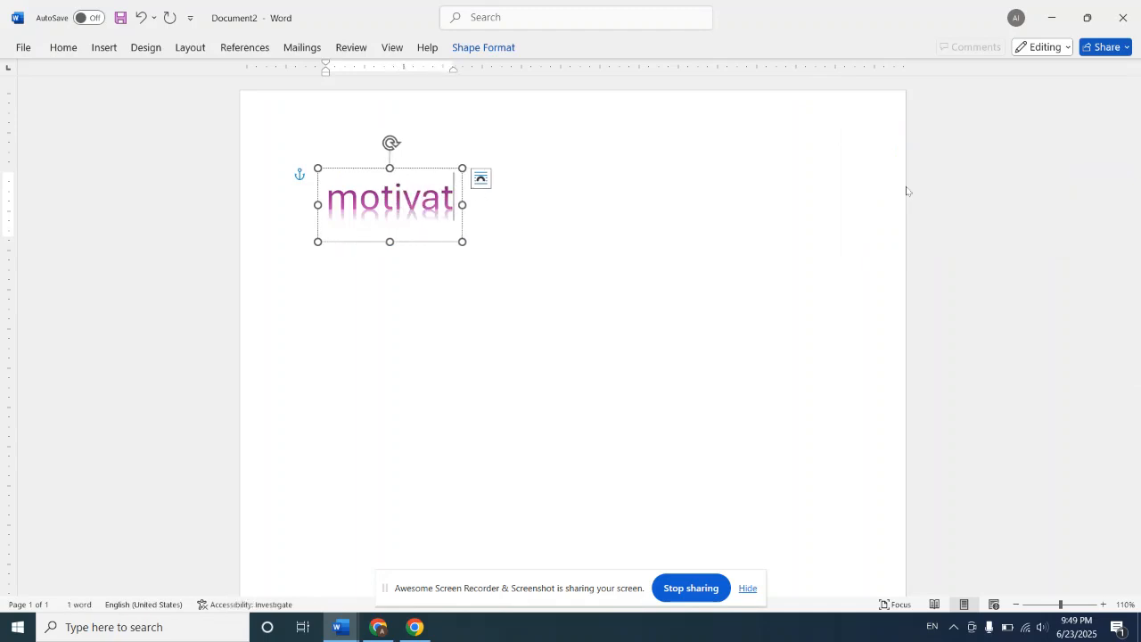
pyautogui.write('ion')
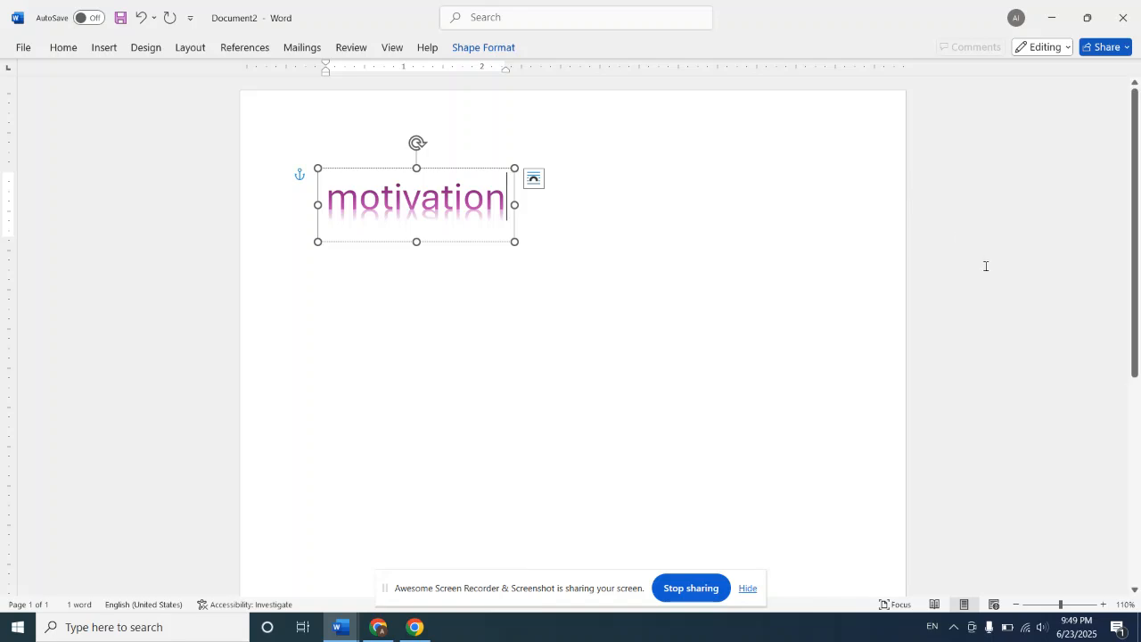
pyautogui.click(993, 288)
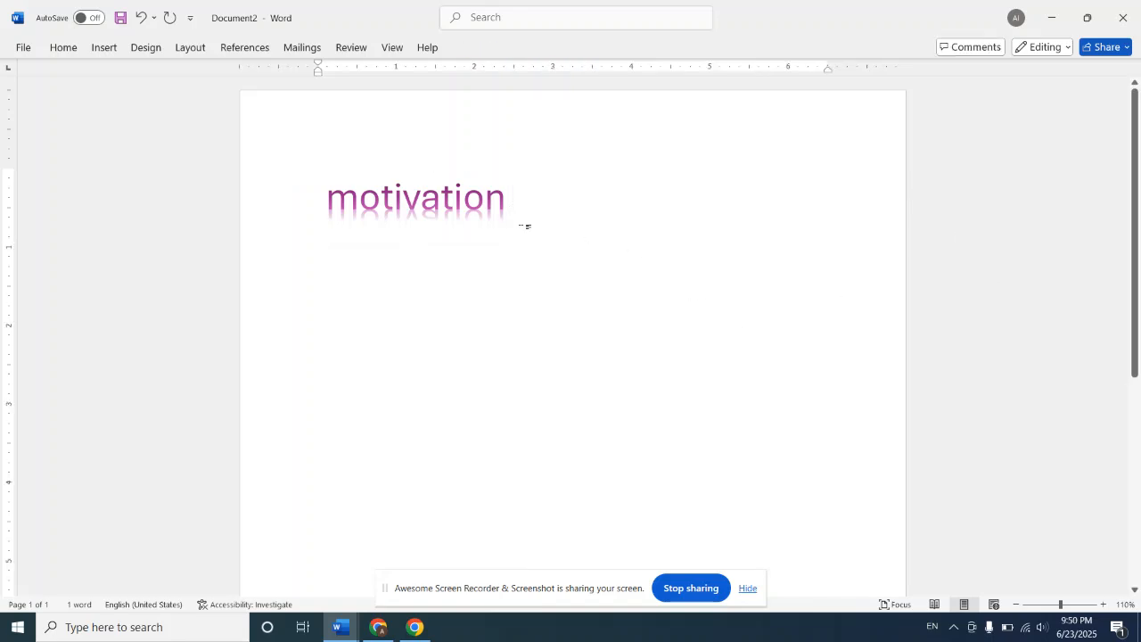
# Step: Try to enlarge the "motivation" WordArt by stretching its frame, and undo the resize
pyautogui.click(450, 187)
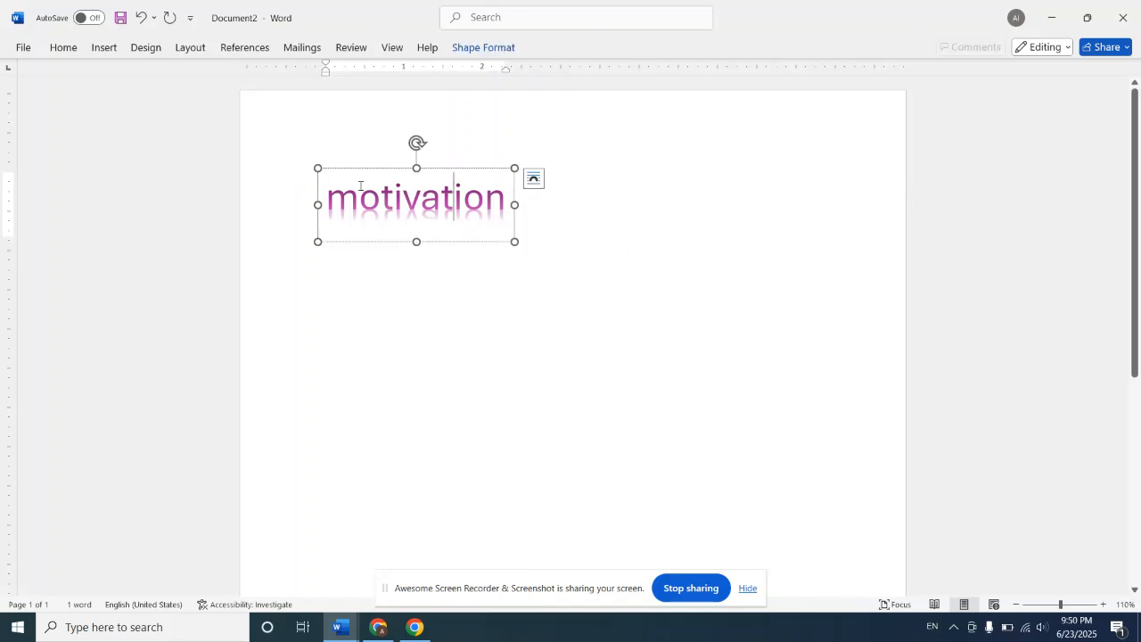
pyautogui.moveTo(513, 242); pyautogui.dragTo(765, 323)
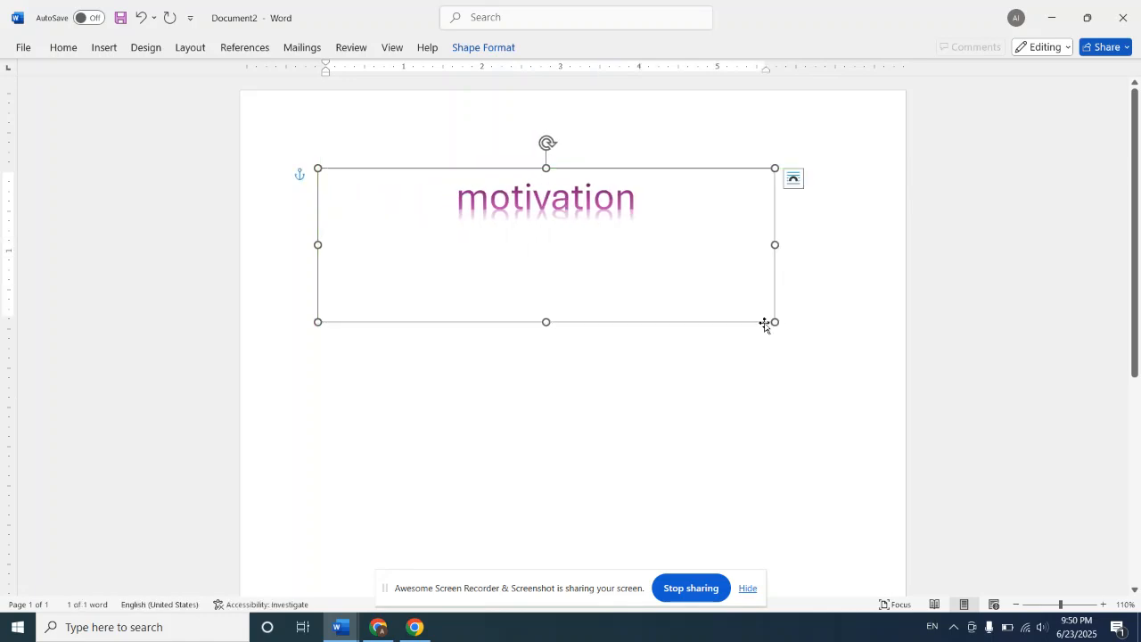
pyautogui.click(457, 197)
pyautogui.hotkey('ctrl', 'z')
# Step: Select all the WordArt text and increase its font size to 80
pyautogui.hotkey('ctrl', 'a')
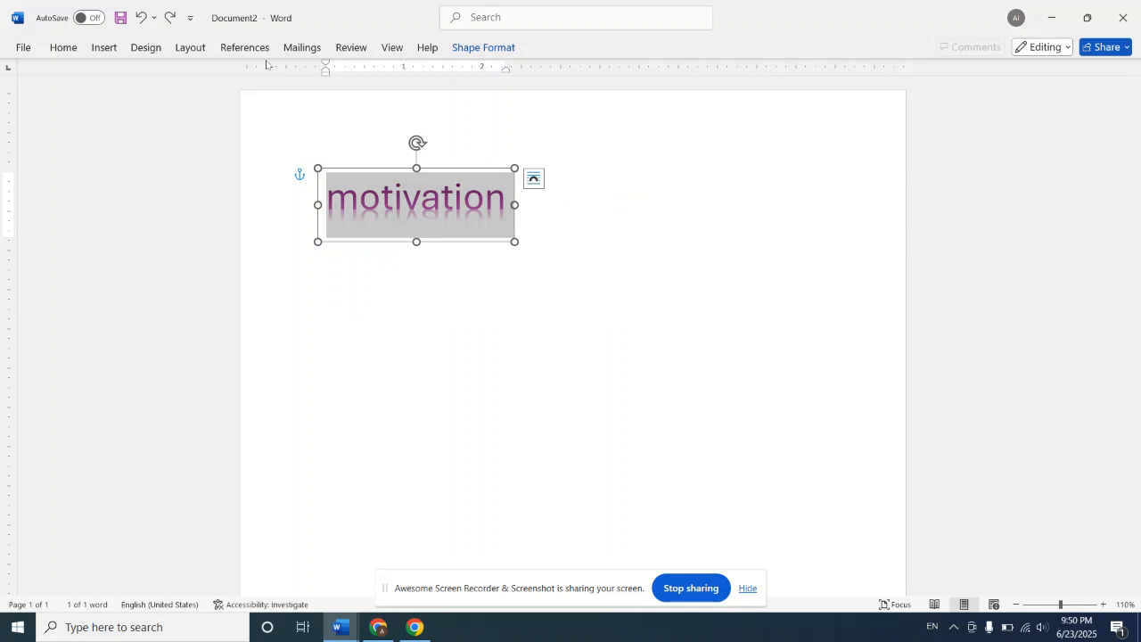
pyautogui.click(76, 55)
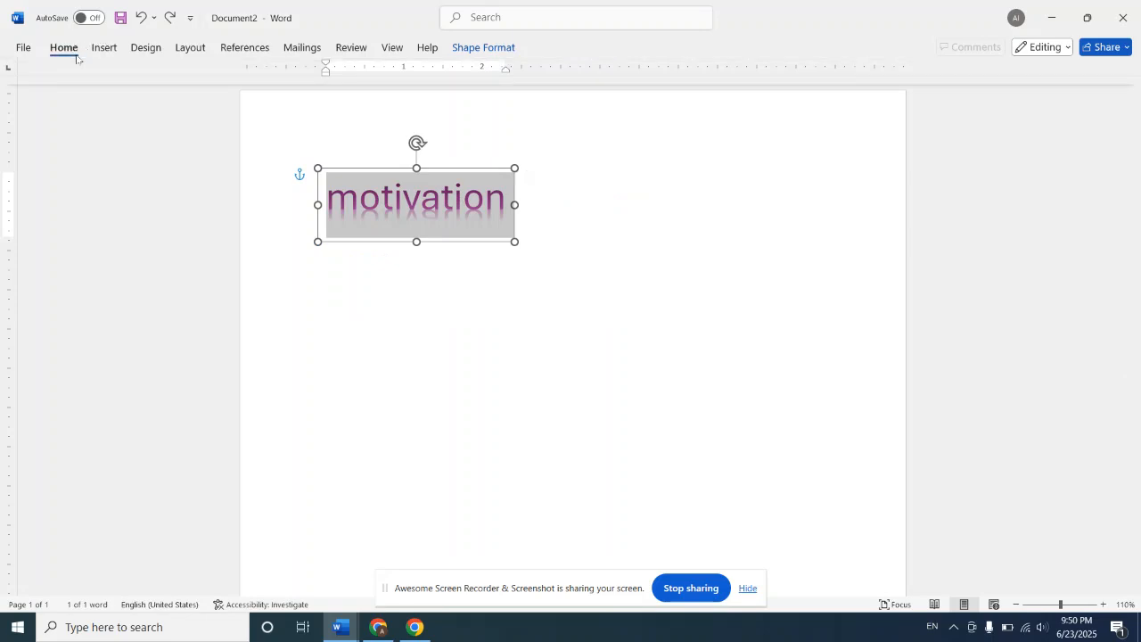
pyautogui.click(277, 76)
pyautogui.click(277, 77)
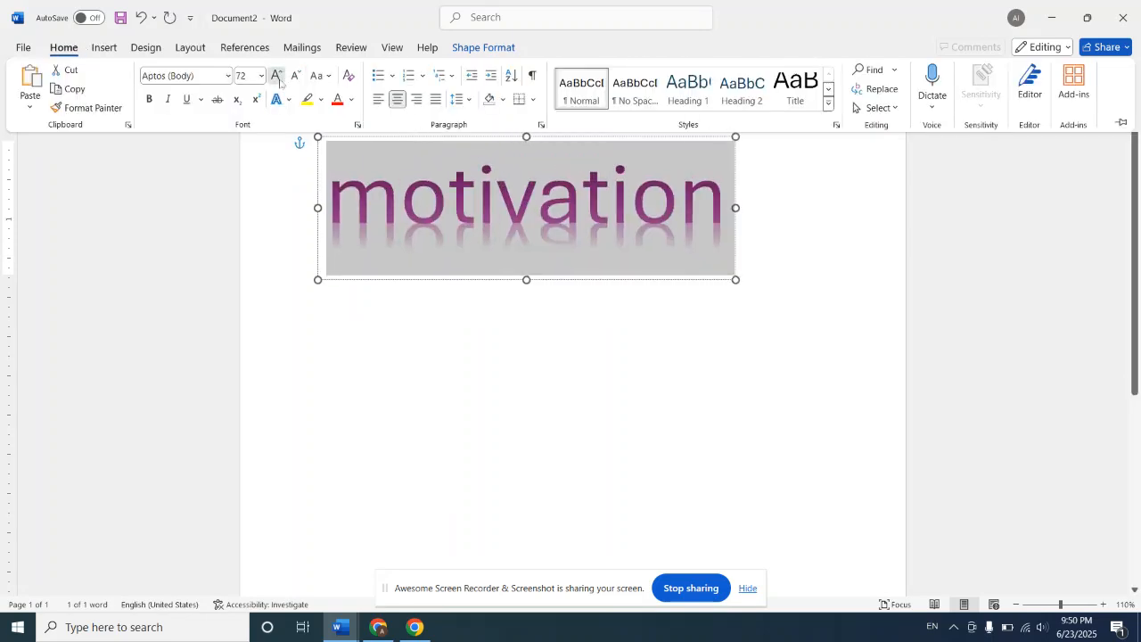
pyautogui.click(277, 77)
pyautogui.click(277, 77)
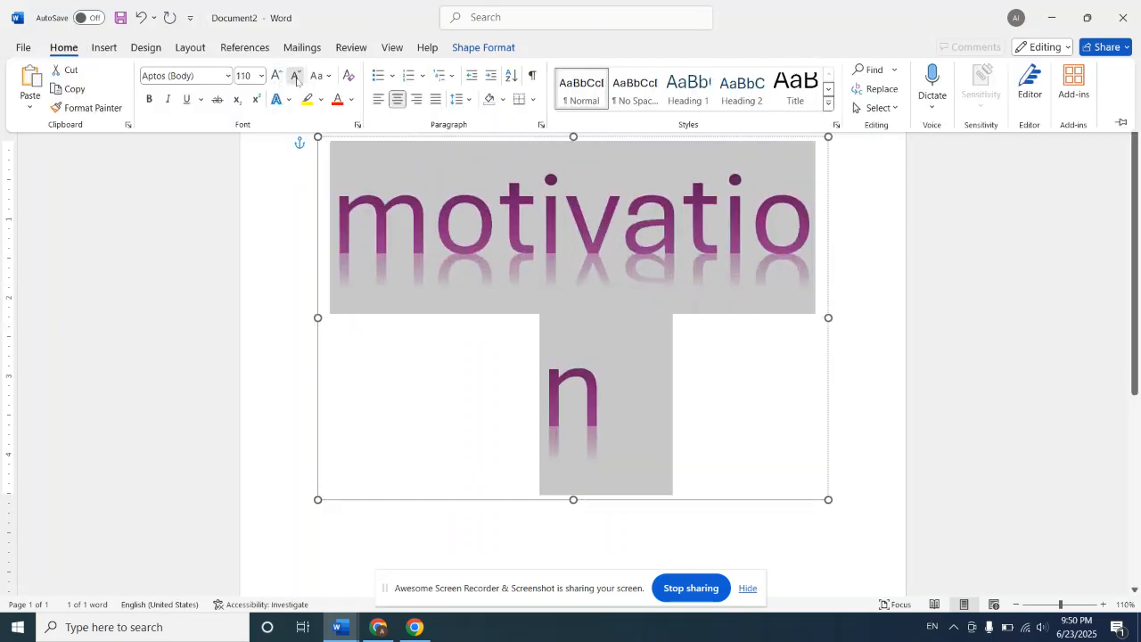
pyautogui.click(296, 76)
pyautogui.click(296, 77)
pyautogui.click(296, 76)
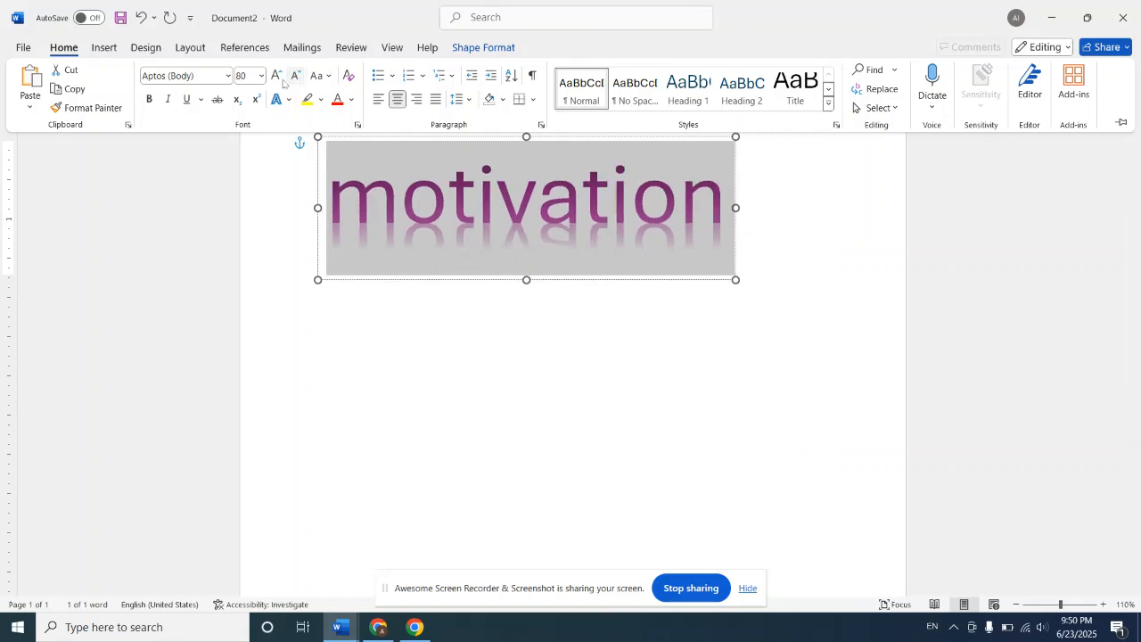
# Step: Make the selected WordArt text bold and set its font to Amasis MT Pro Black
pyautogui.click(150, 99)
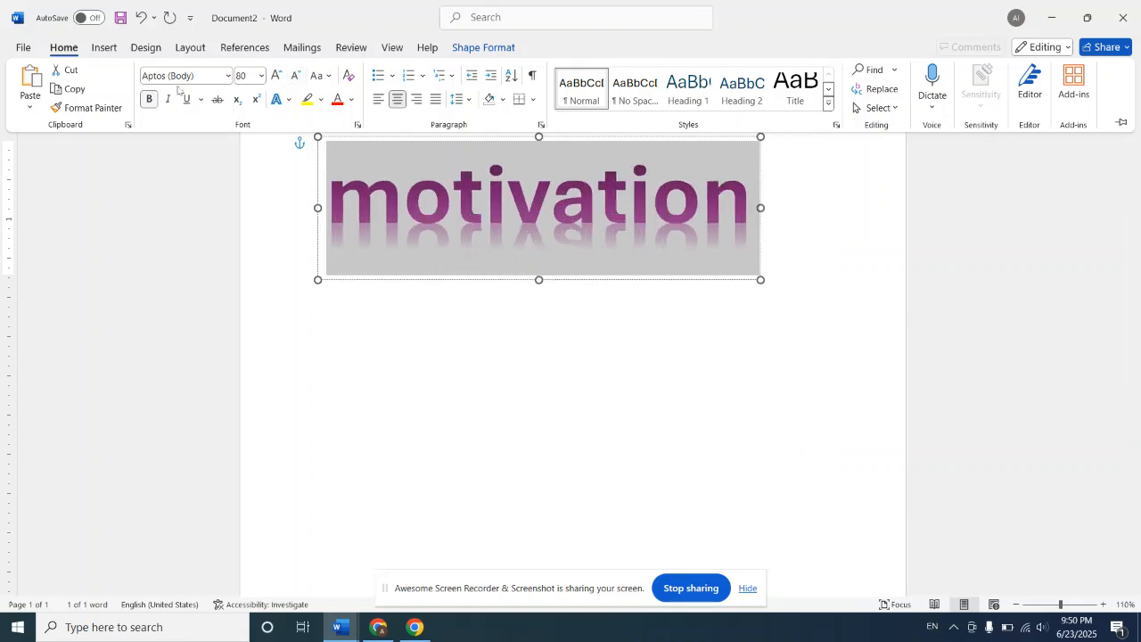
pyautogui.click(229, 79)
pyautogui.click(229, 79)
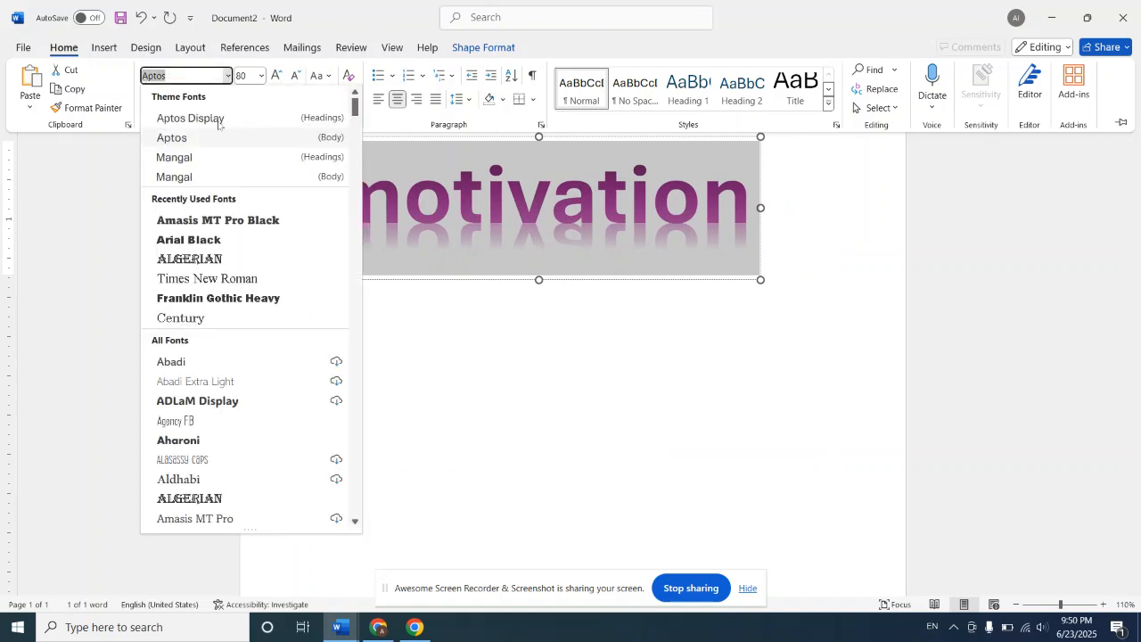
pyautogui.click(218, 221)
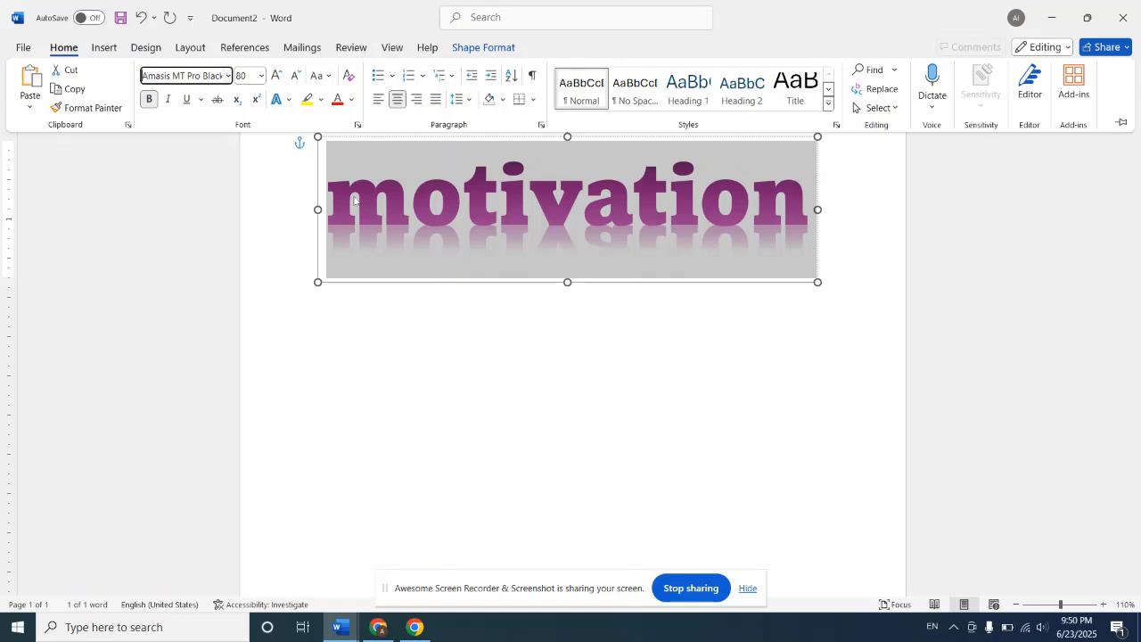
# Step: Color the "motivation" WordArt text red and deselect it
pyautogui.click(337, 100)
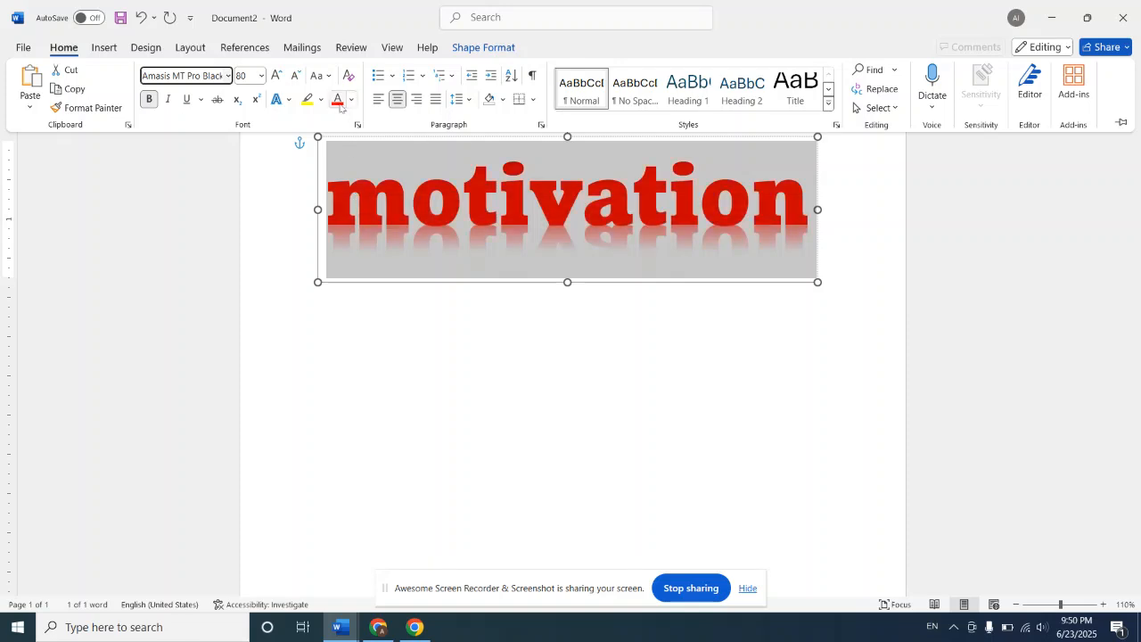
pyautogui.hotkey('ctrl', 'F1')
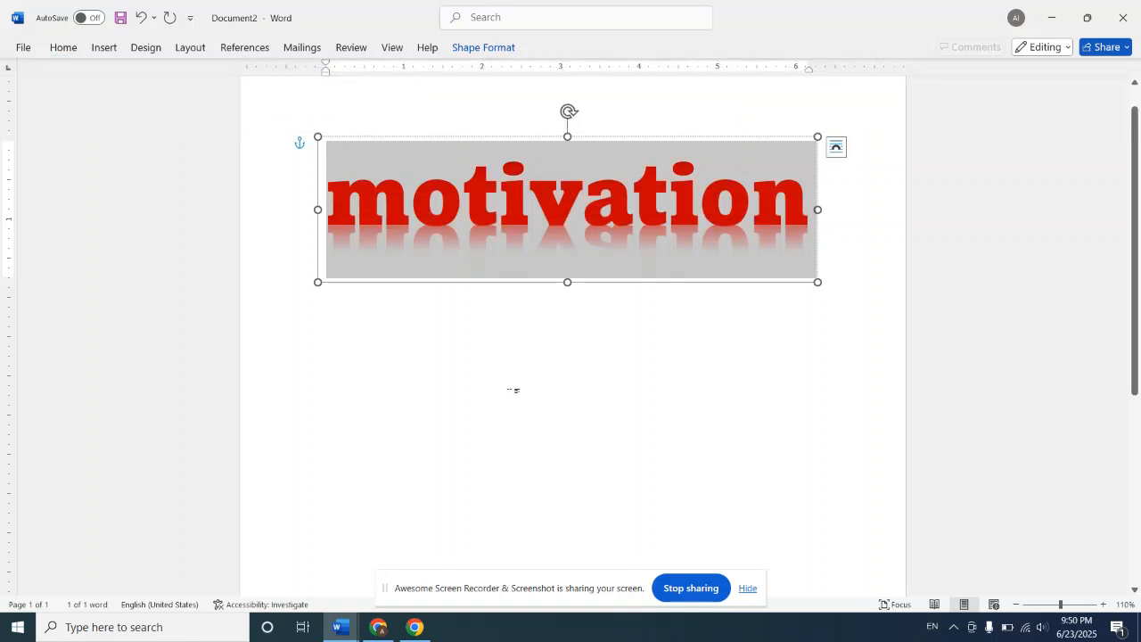
pyautogui.click(515, 389)
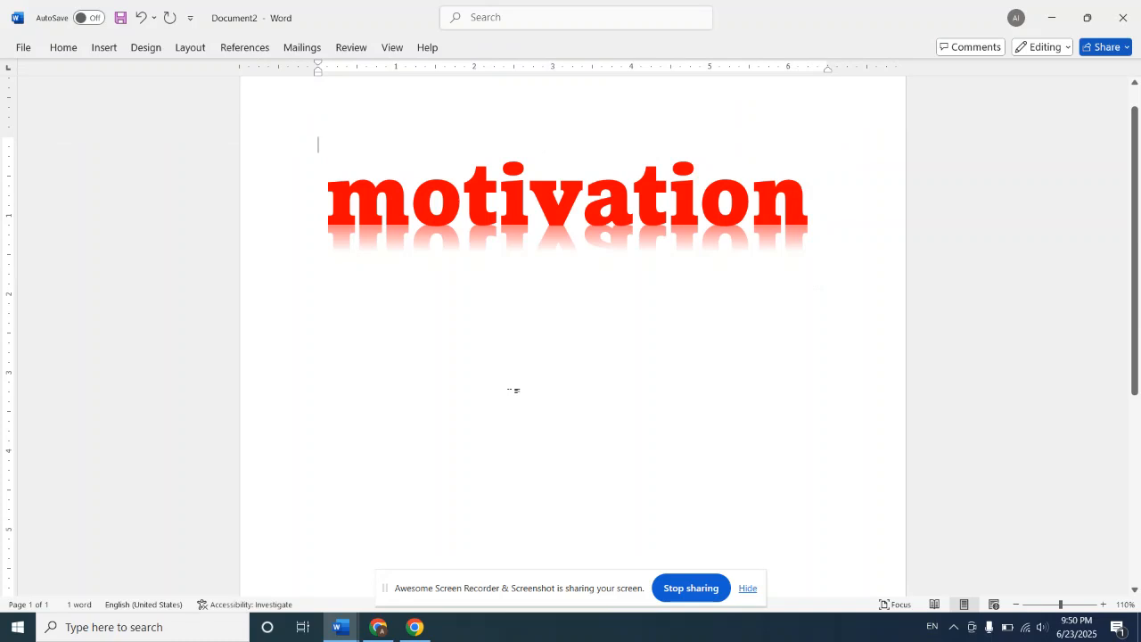
# Step: Try to insert a second WordArt in the pink shadowed style over "motivation" and delete its placeholder text
pyautogui.click(101, 47)
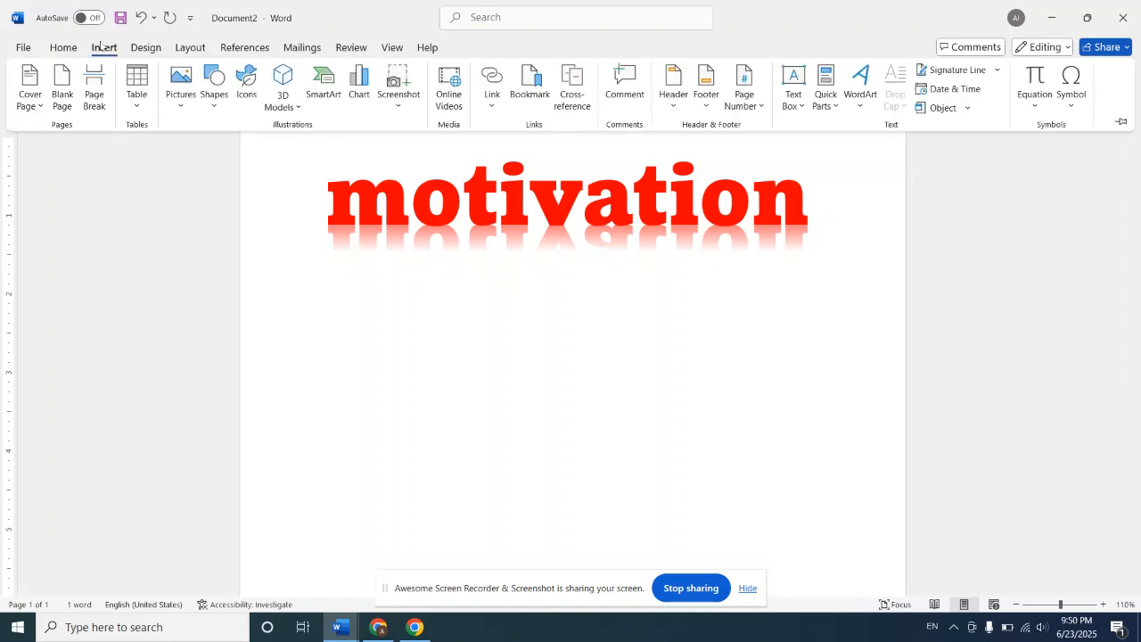
pyautogui.click(858, 107)
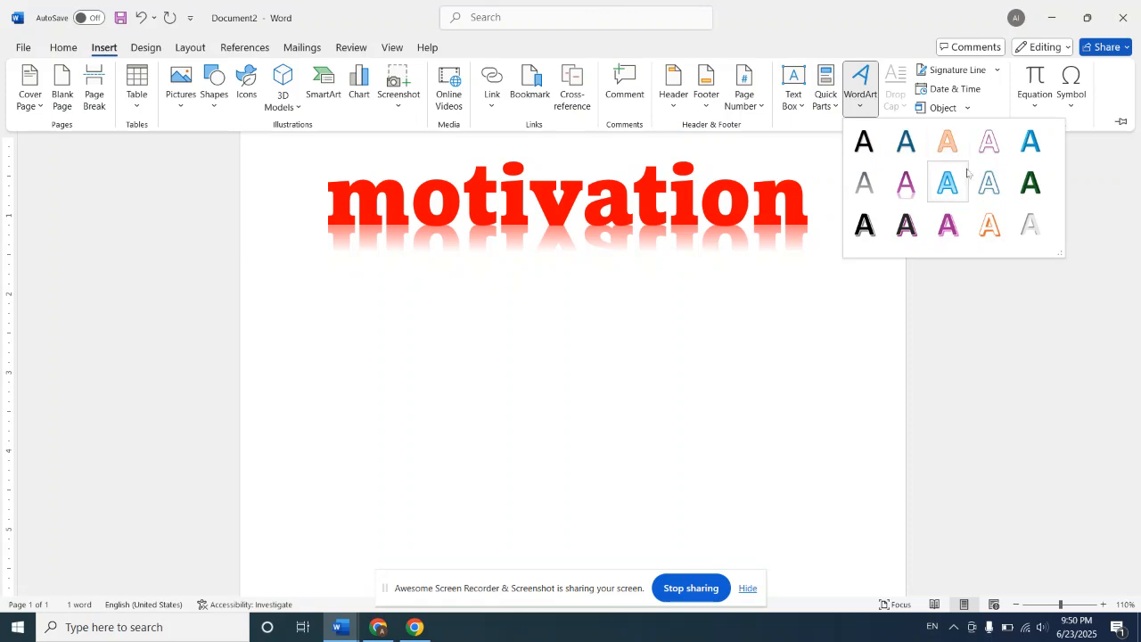
pyautogui.click(948, 225)
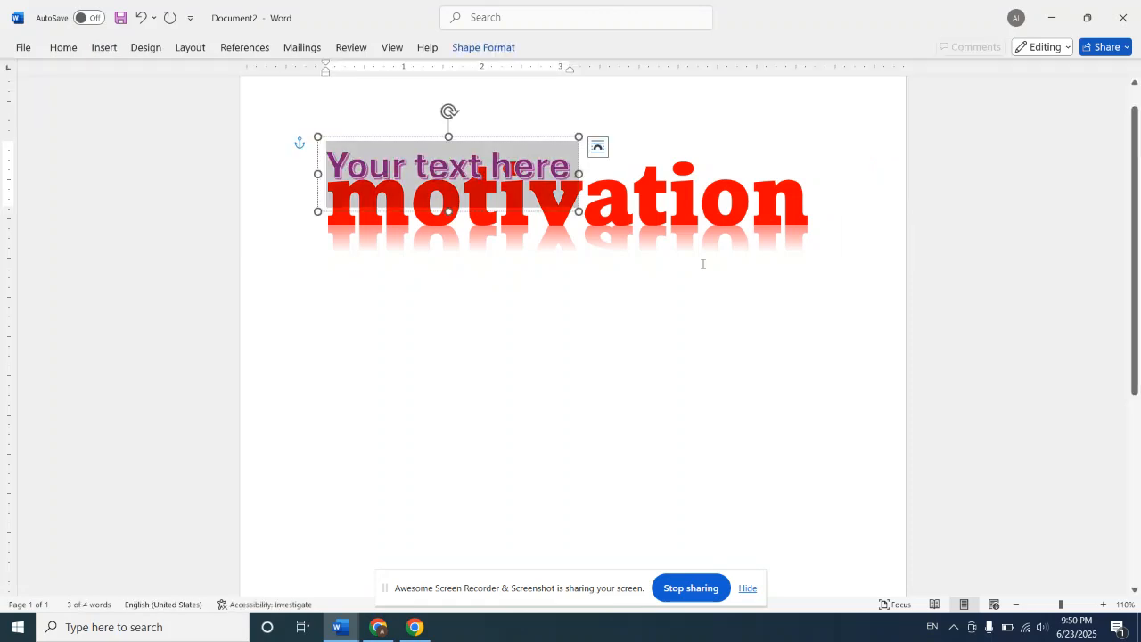
pyautogui.click(100, 48)
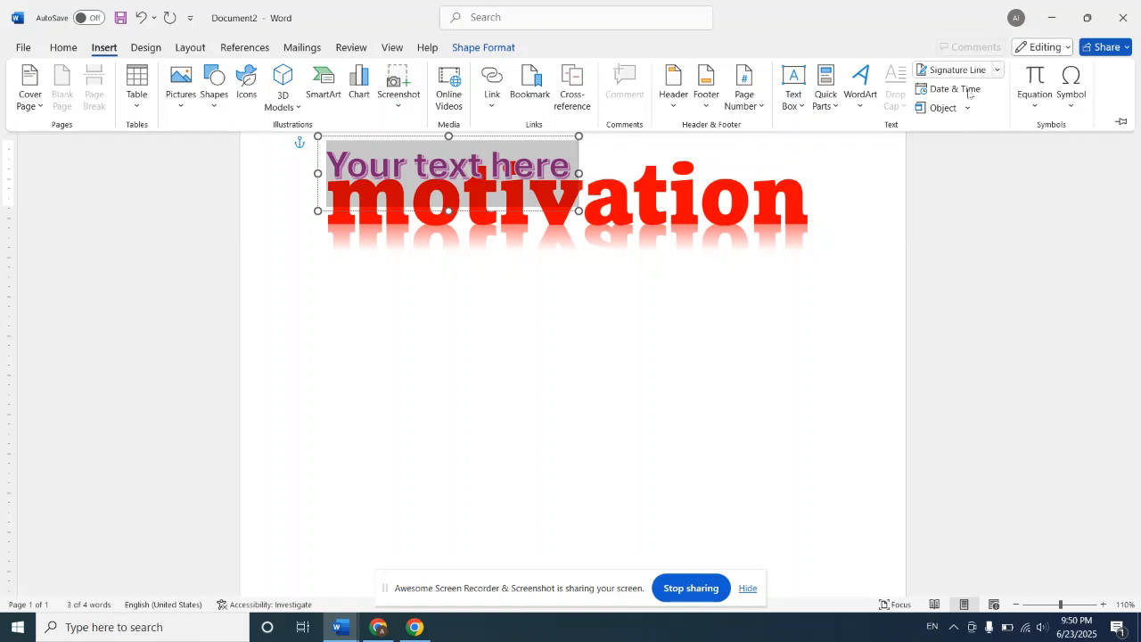
pyautogui.click(811, 225)
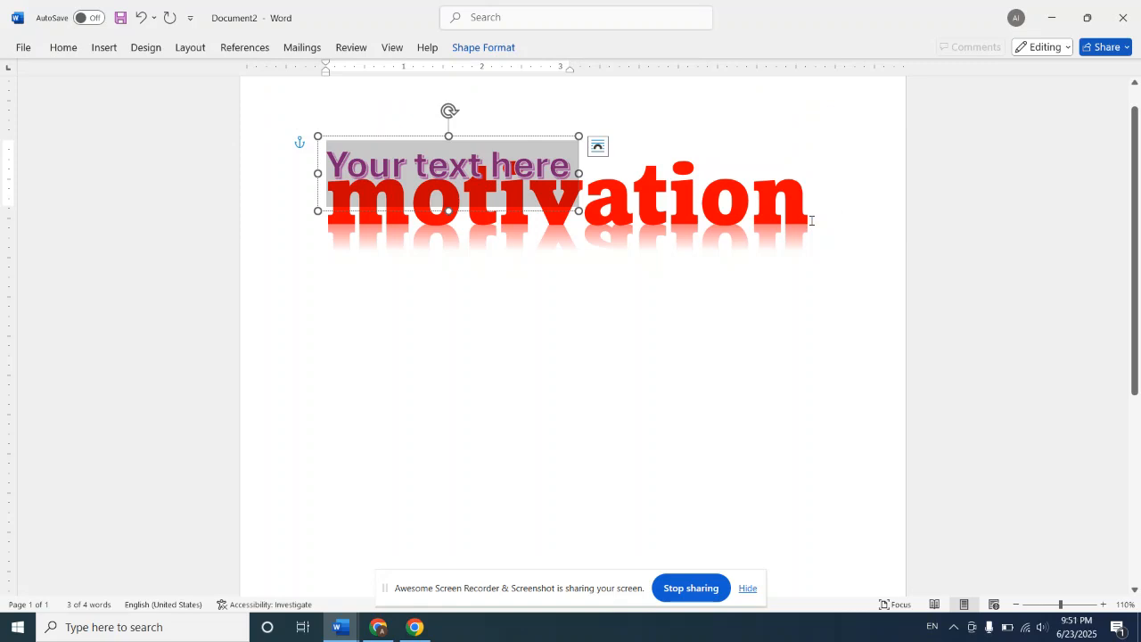
pyautogui.press('Delete')
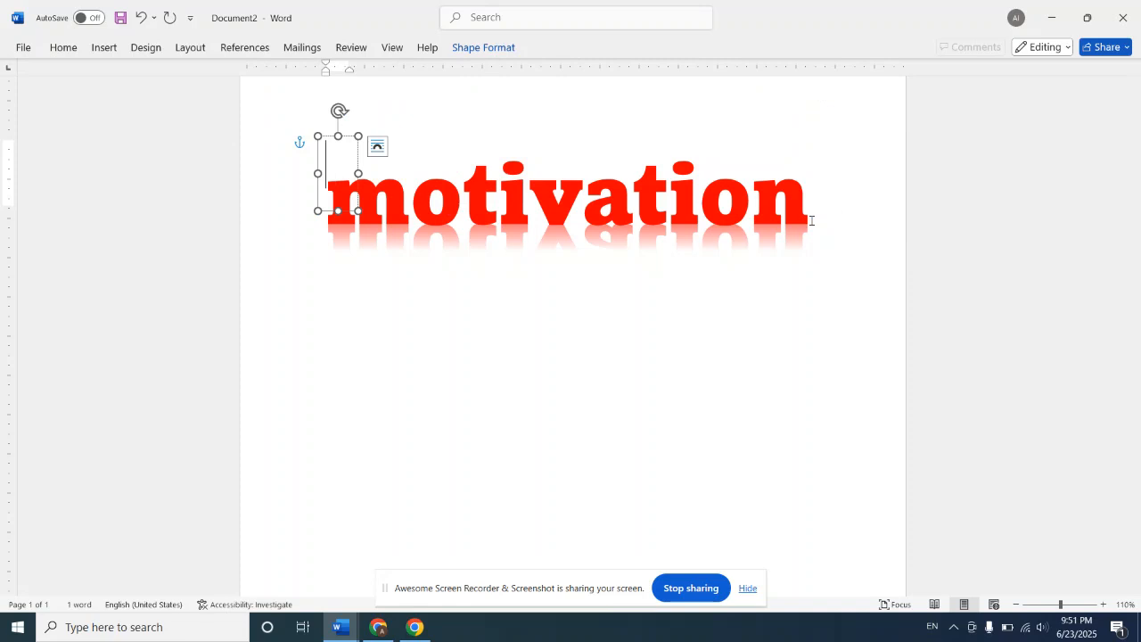
# Step: Undo all the WordArt insertions and edits back to a blank document
pyautogui.hotkey('ctrl', 'z')
pyautogui.hotkey('ctrl', 'z')
pyautogui.hotkey('ctrl', 'z')
pyautogui.hotkey('ctrl', 'z')
pyautogui.hotkey('ctrl', 'z')
pyautogui.hotkey('ctrl', 'z')
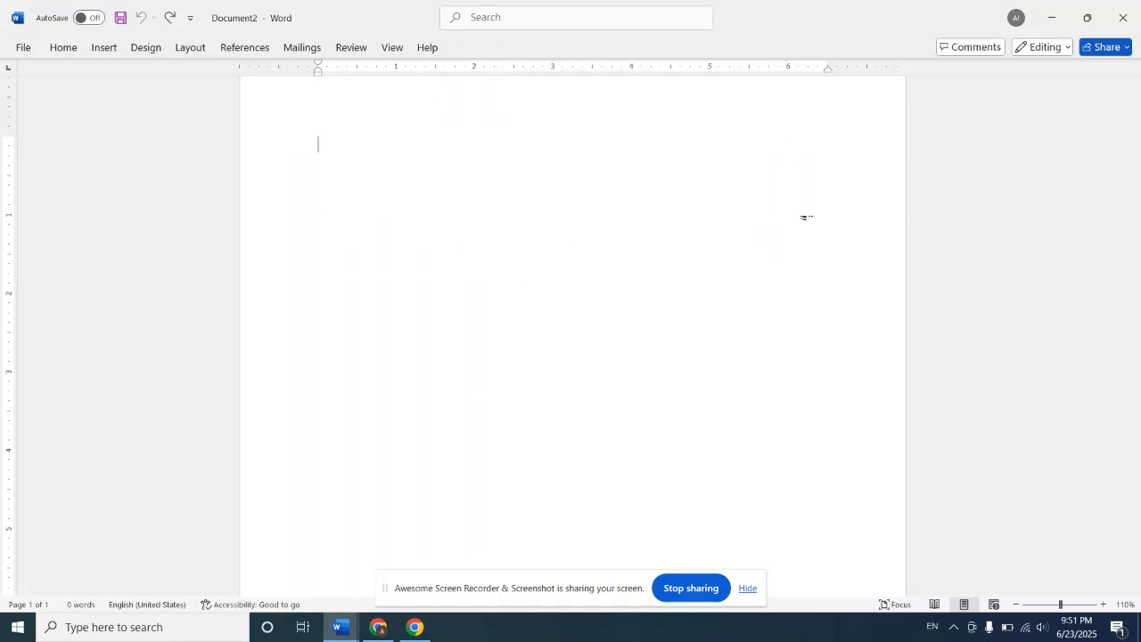
# Step: Fill the document with sample paragraphs using =rand() and add blank lines below the last paragraph
pyautogui.write('=r')
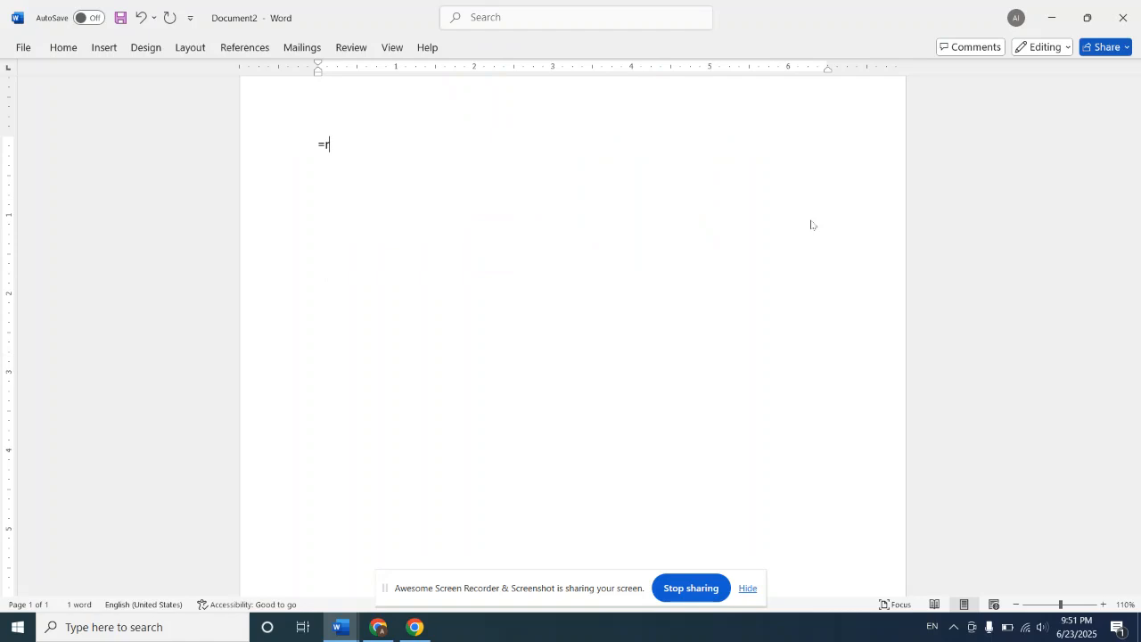
pyautogui.write('and()')
pyautogui.press('Return')
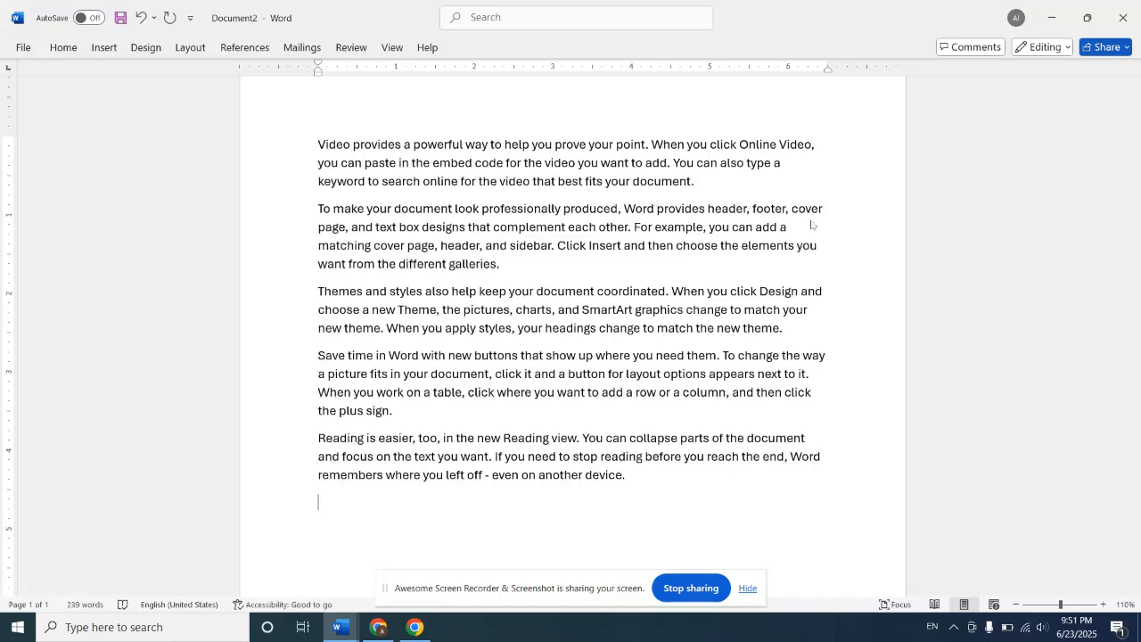
pyautogui.click(1135, 550)
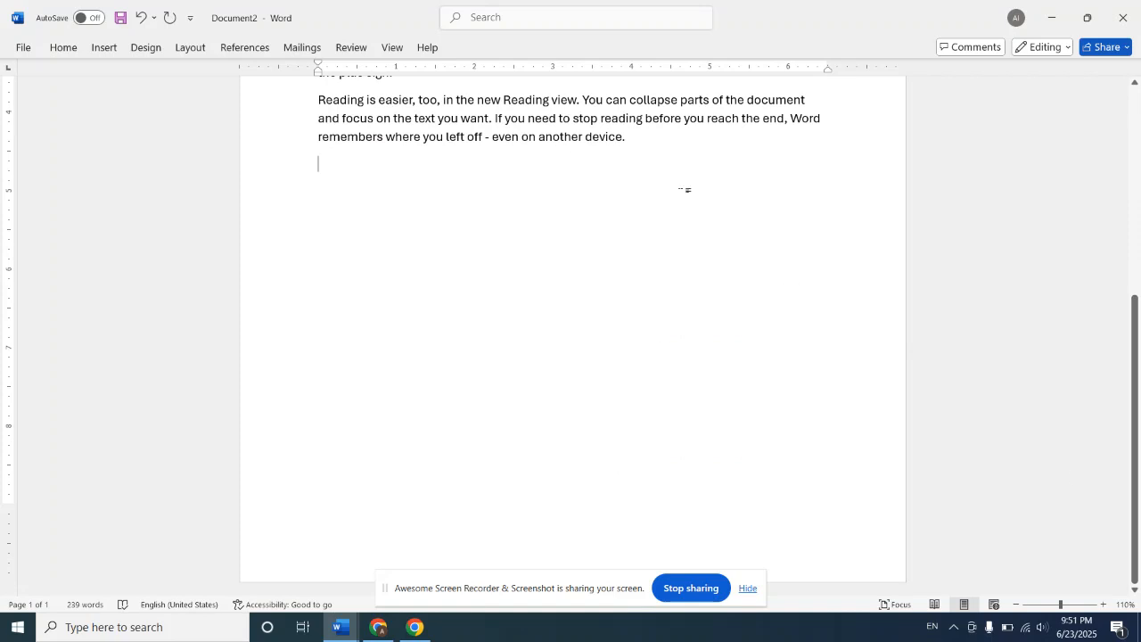
pyautogui.press('Return')
pyautogui.press('Return')
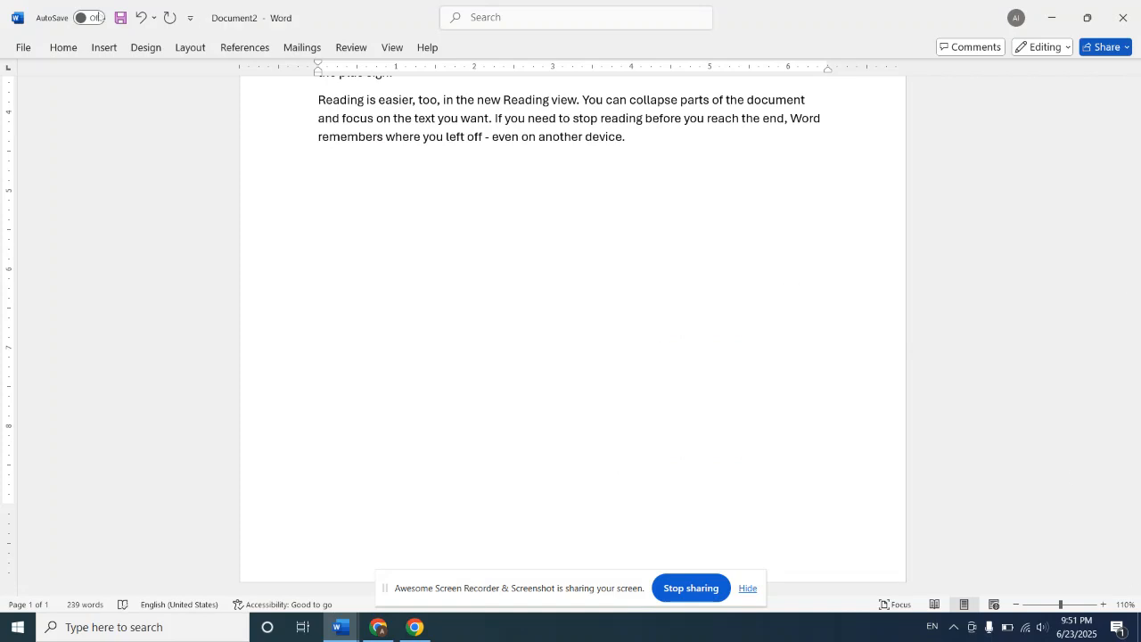
# Step: View the web page behind the Add Signature Services option, and close it to return to the document
pyautogui.click(99, 47)
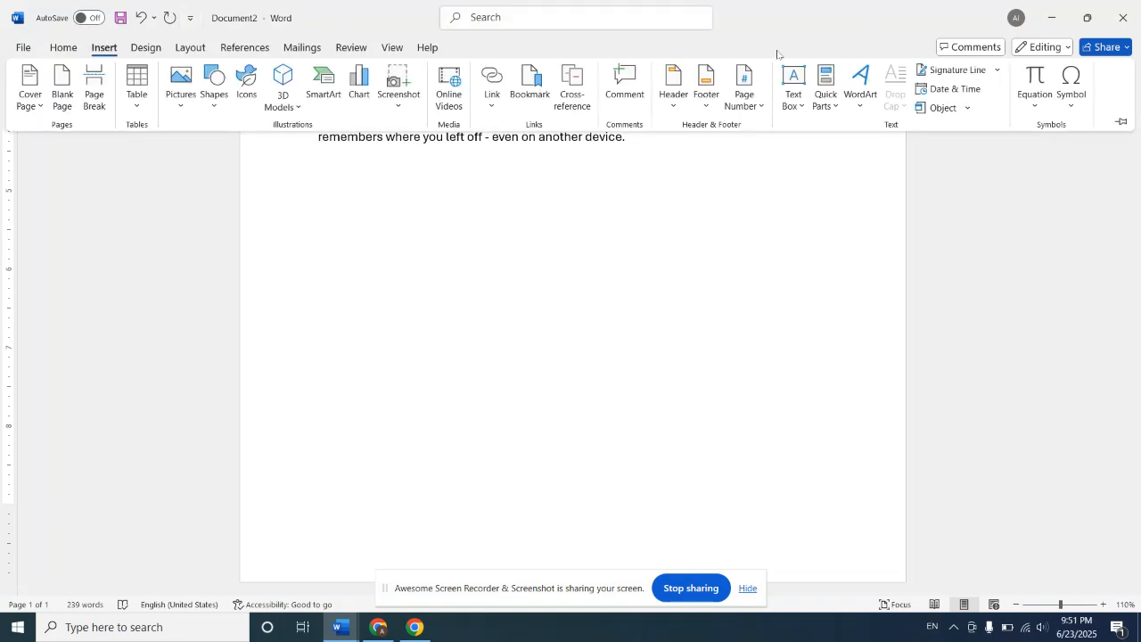
pyautogui.click(997, 71)
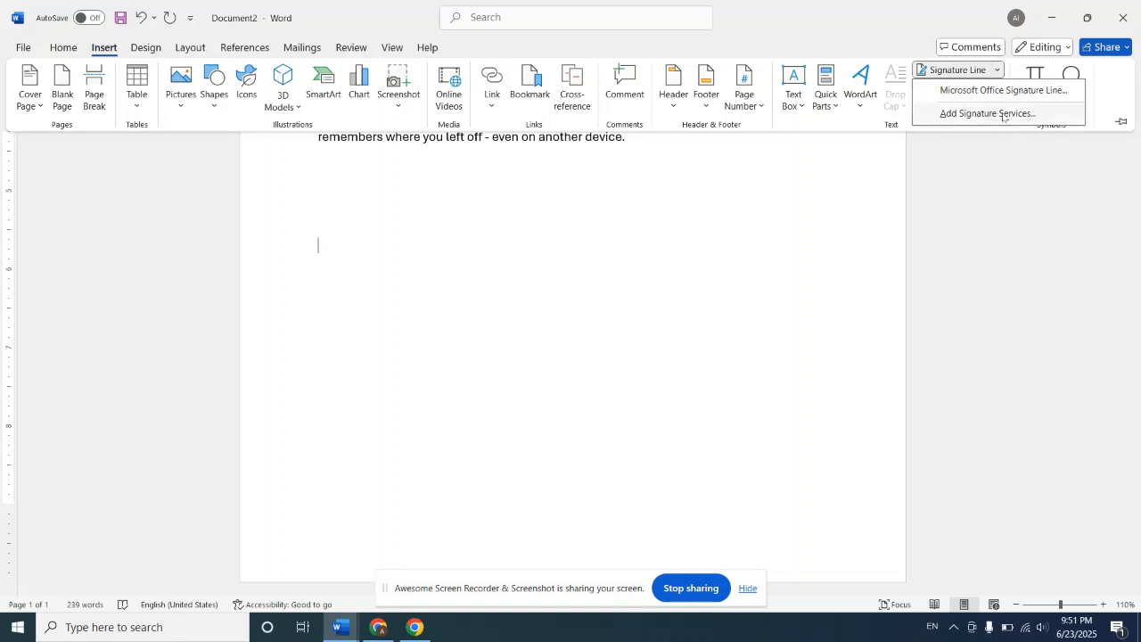
pyautogui.click(1003, 114)
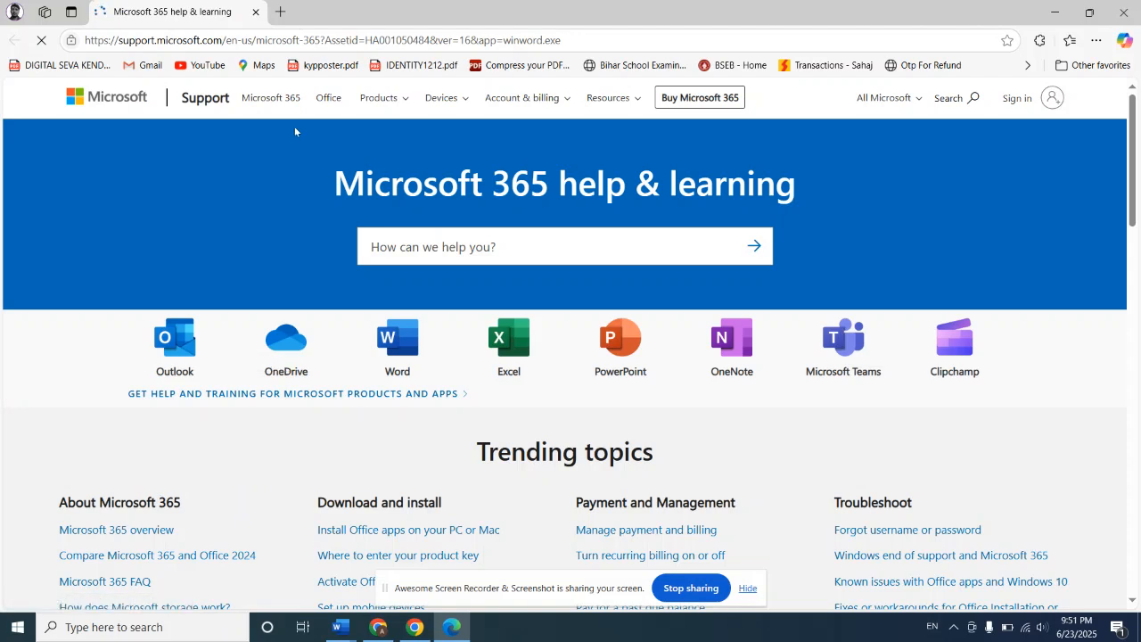
pyautogui.click(255, 12)
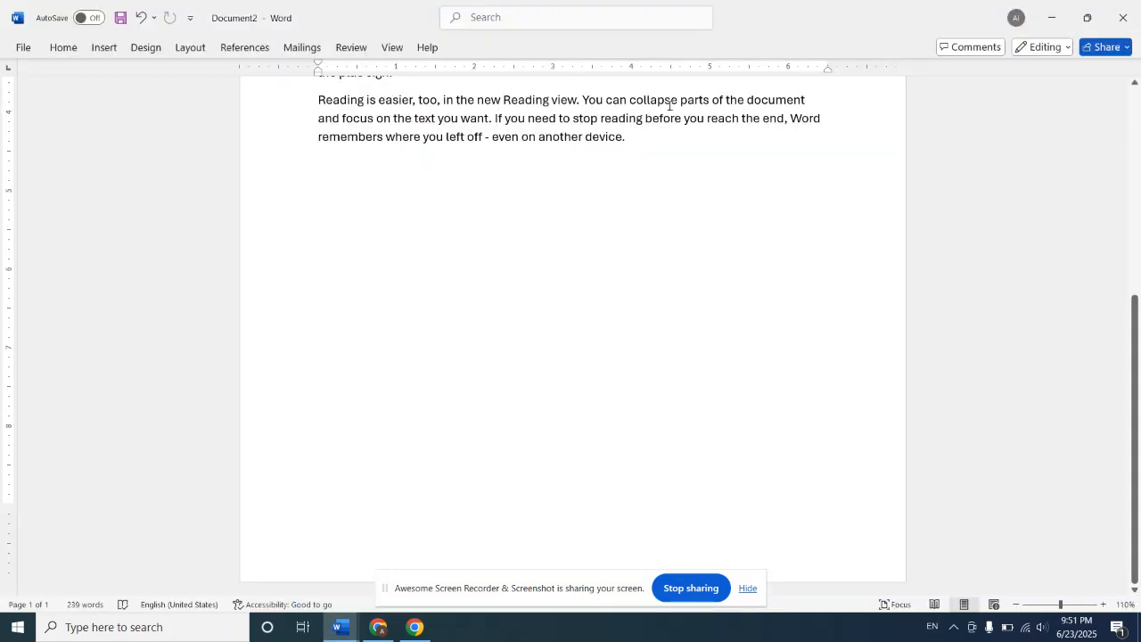
# Step: Insert a signature line below the text with "owner" as suggested signer and the signer's full name as title
pyautogui.click(104, 48)
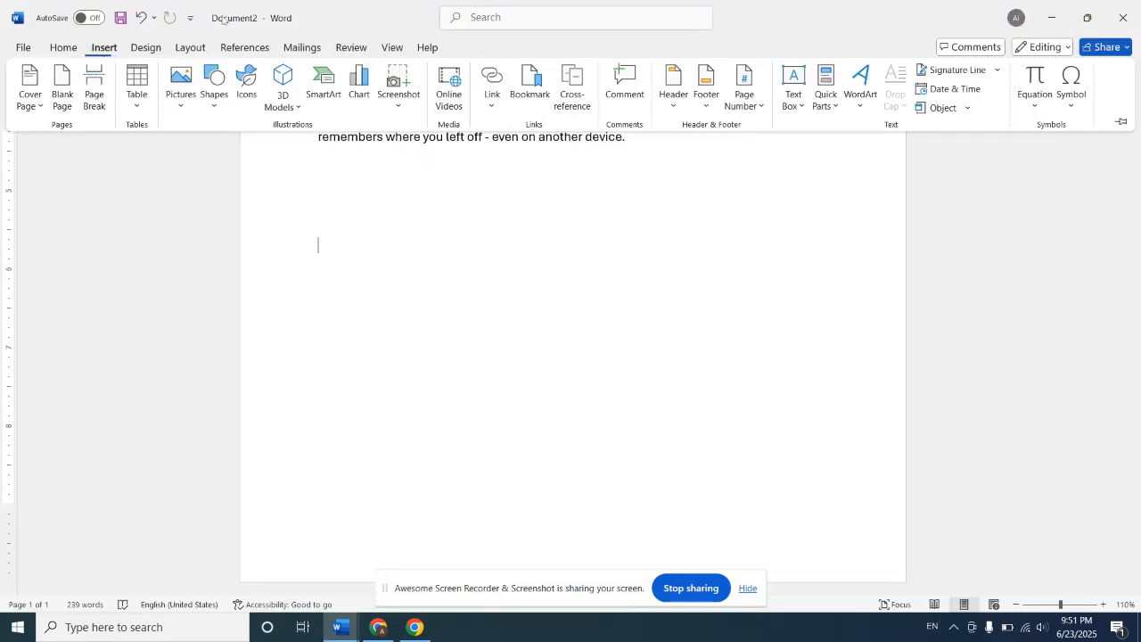
pyautogui.click(952, 70)
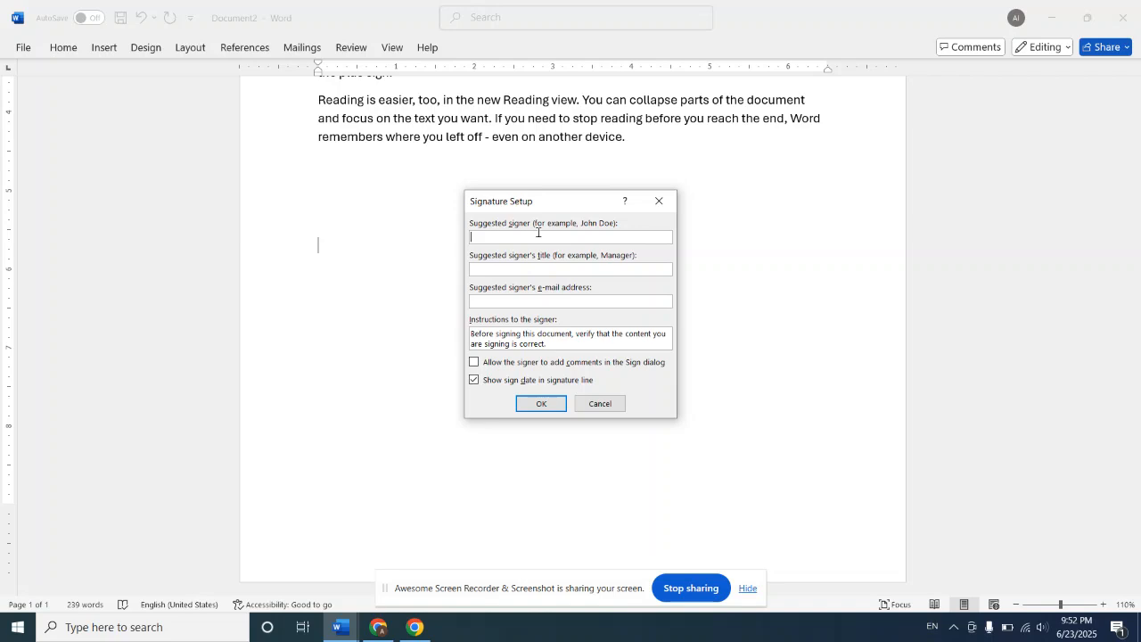
pyautogui.write('owner')
pyautogui.click(497, 272)
pyautogui.click(540, 403)
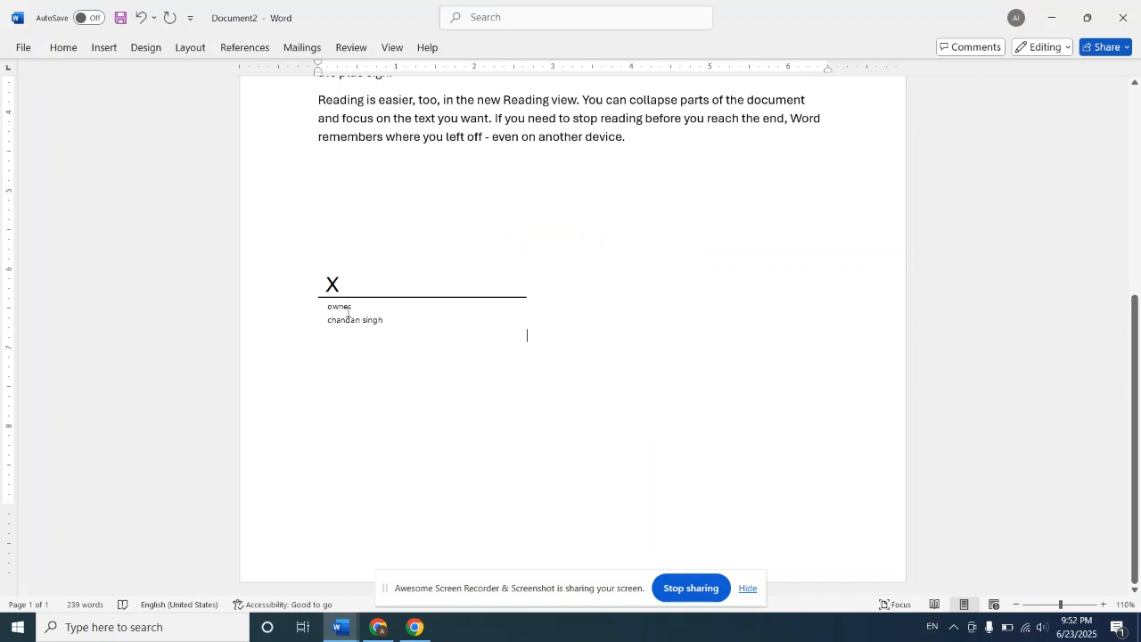
# Step: Inspect the signature line up close and delete it from the document
pyautogui.click(1085, 606)
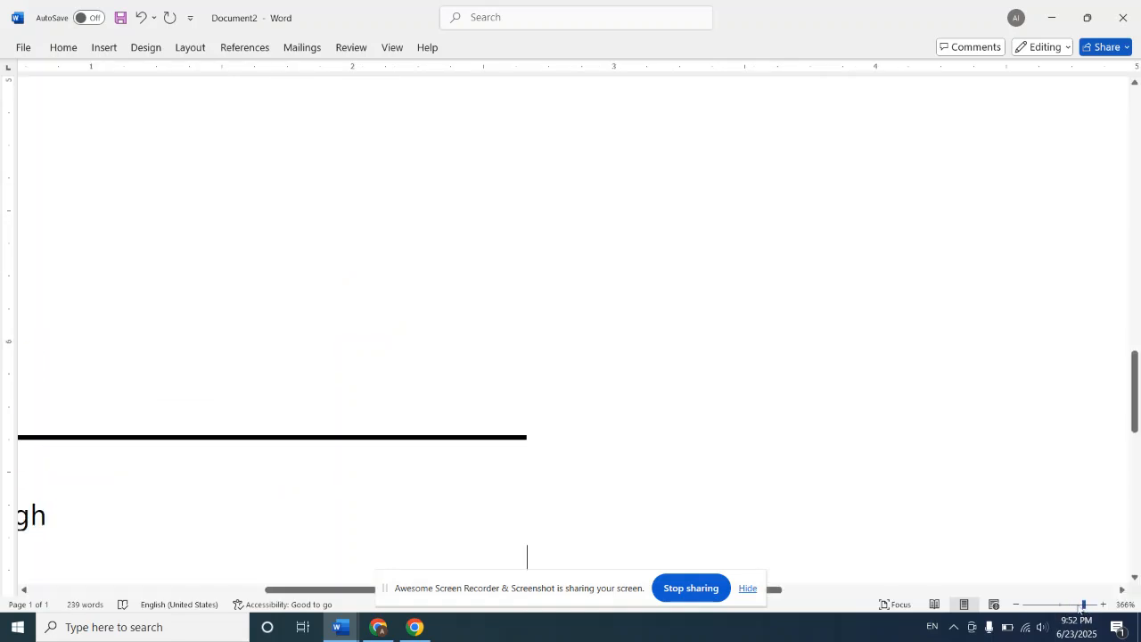
pyautogui.click(1078, 606)
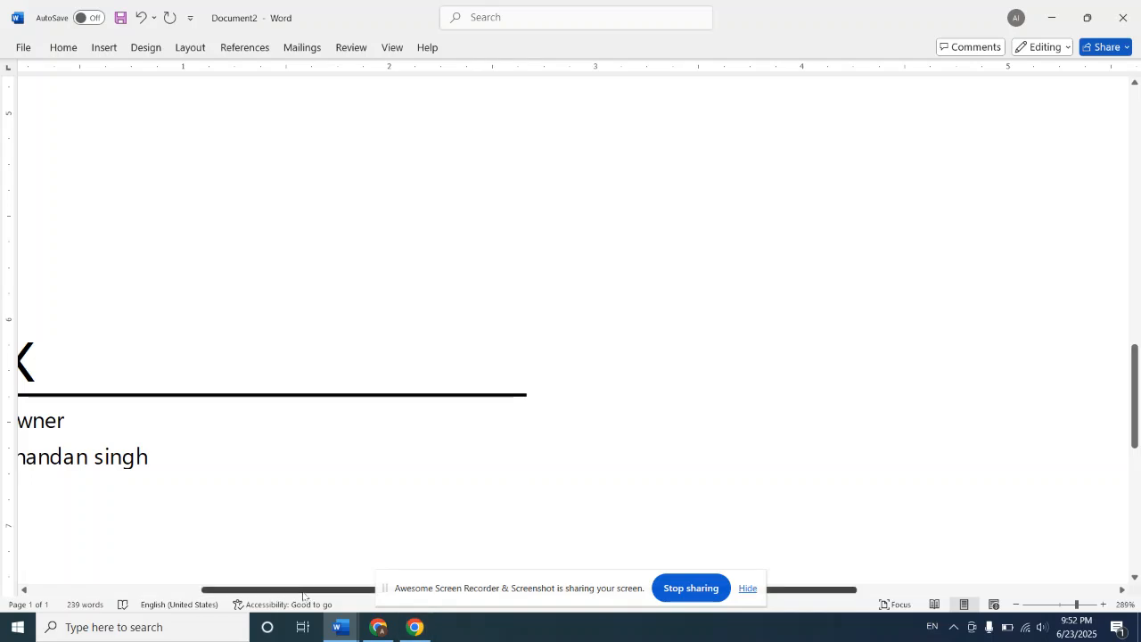
pyautogui.moveTo(299, 591); pyautogui.dragTo(138, 559)
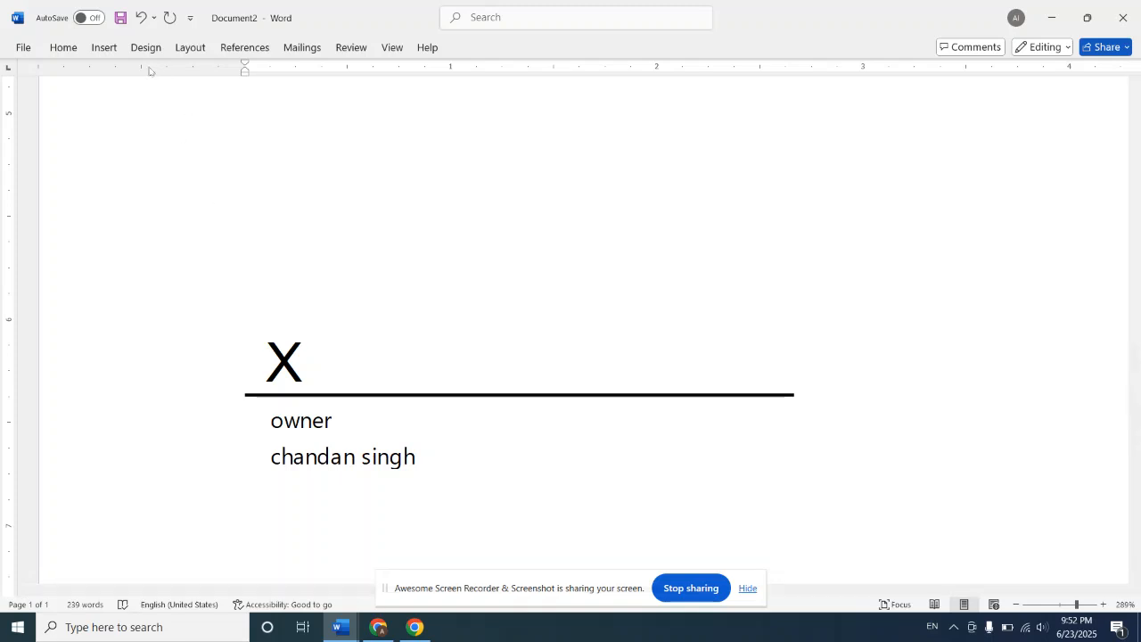
pyautogui.keyDown('ctrl'); pyautogui.scroll(-10, 901, 526); pyautogui.keyUp('ctrl')
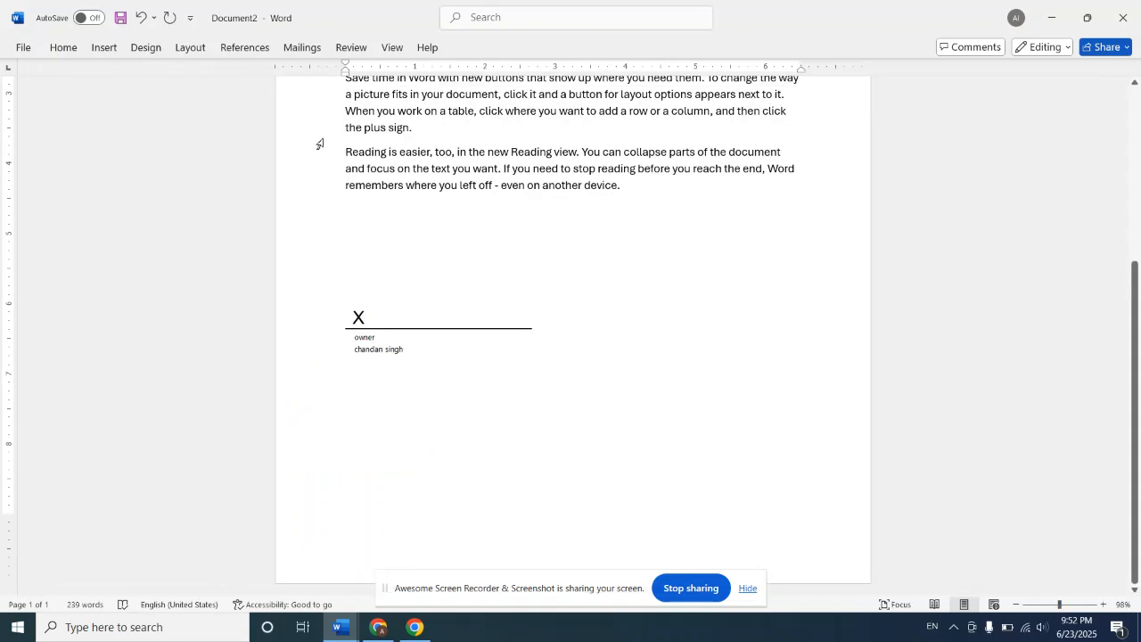
pyautogui.press('BackSpace')
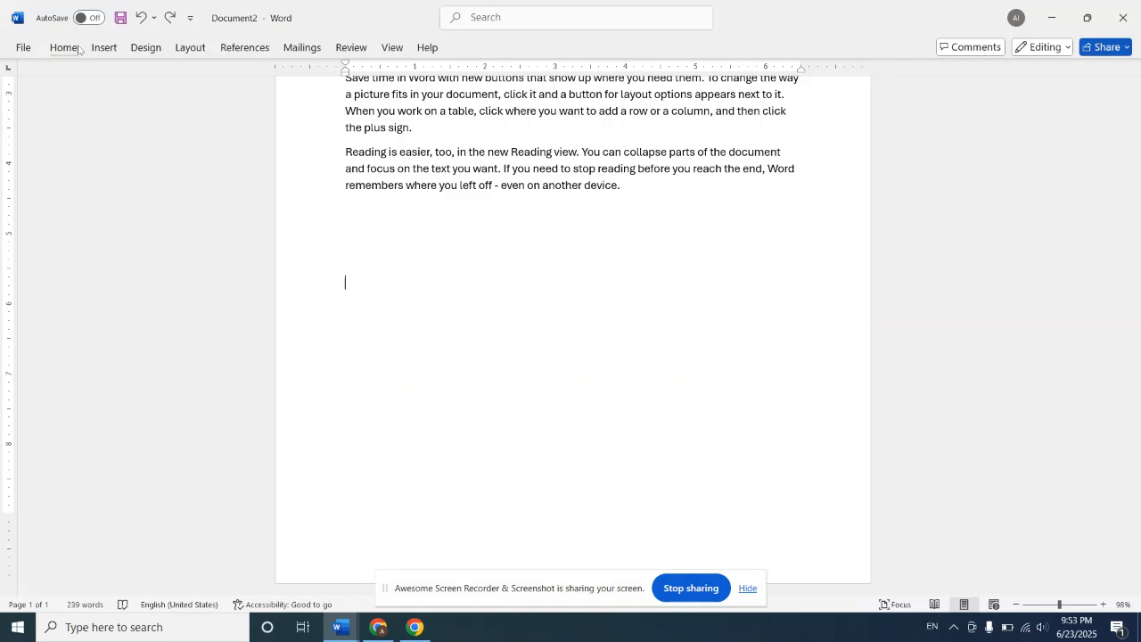
pyautogui.click(104, 50)
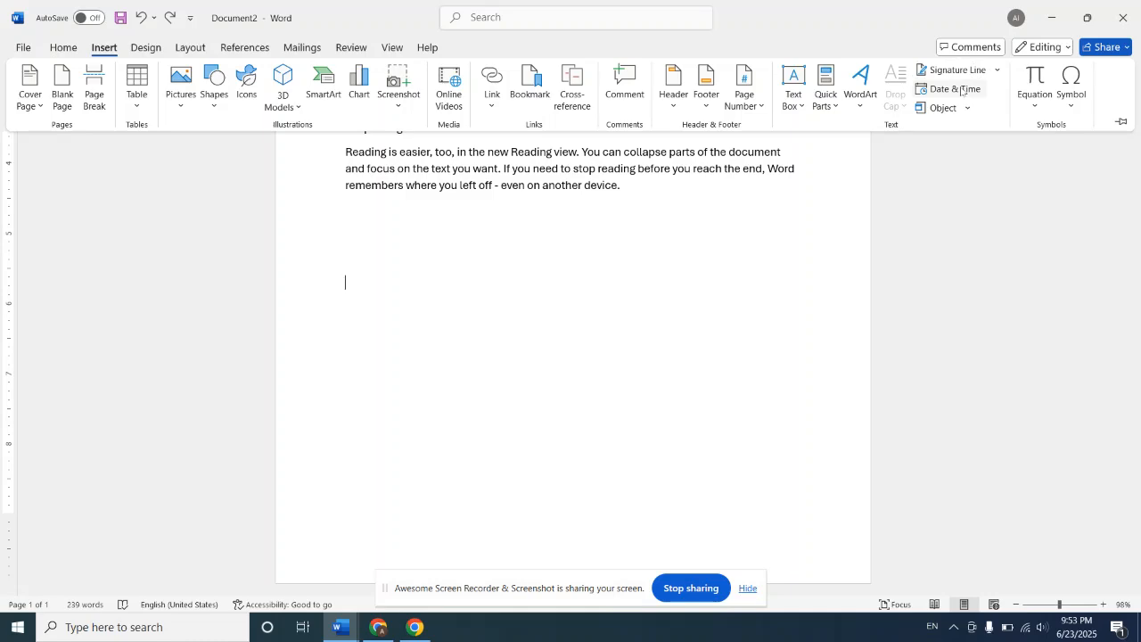
pyautogui.click(961, 89)
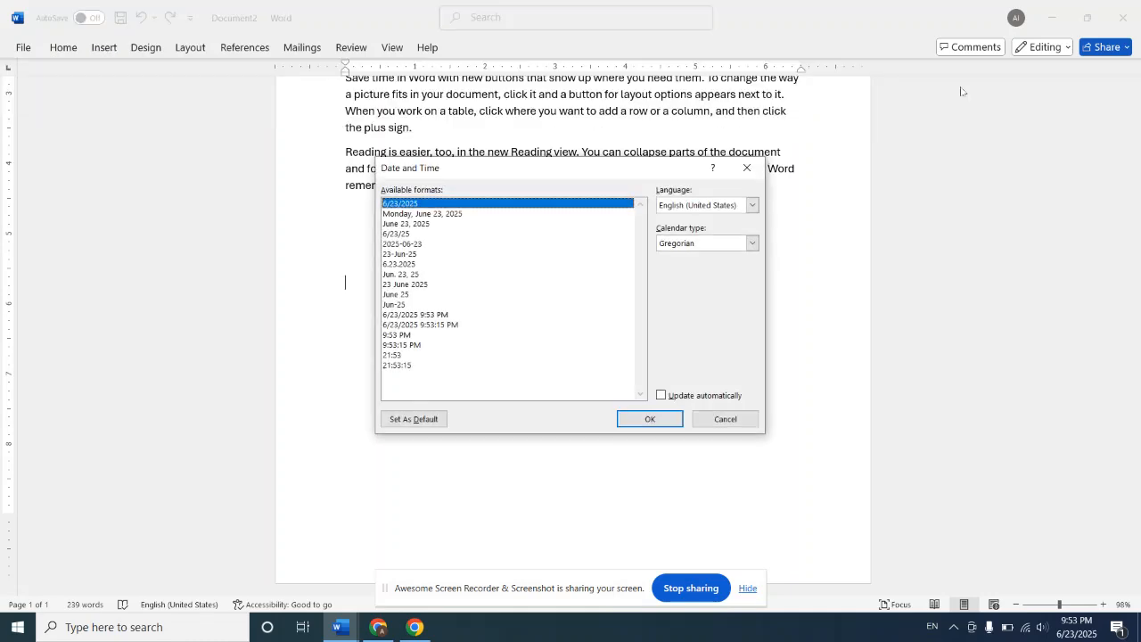
pyautogui.click(748, 167)
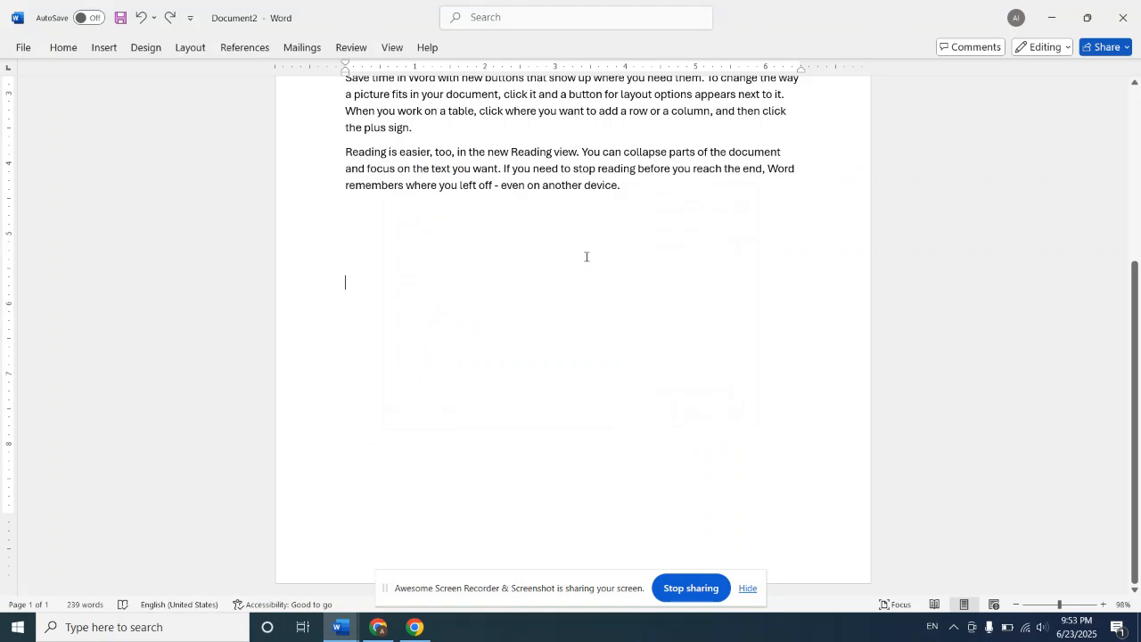
# Step: Add blank lines further down the page and insert the current date in the "Jun. 23, 25" format
pyautogui.press('Return')
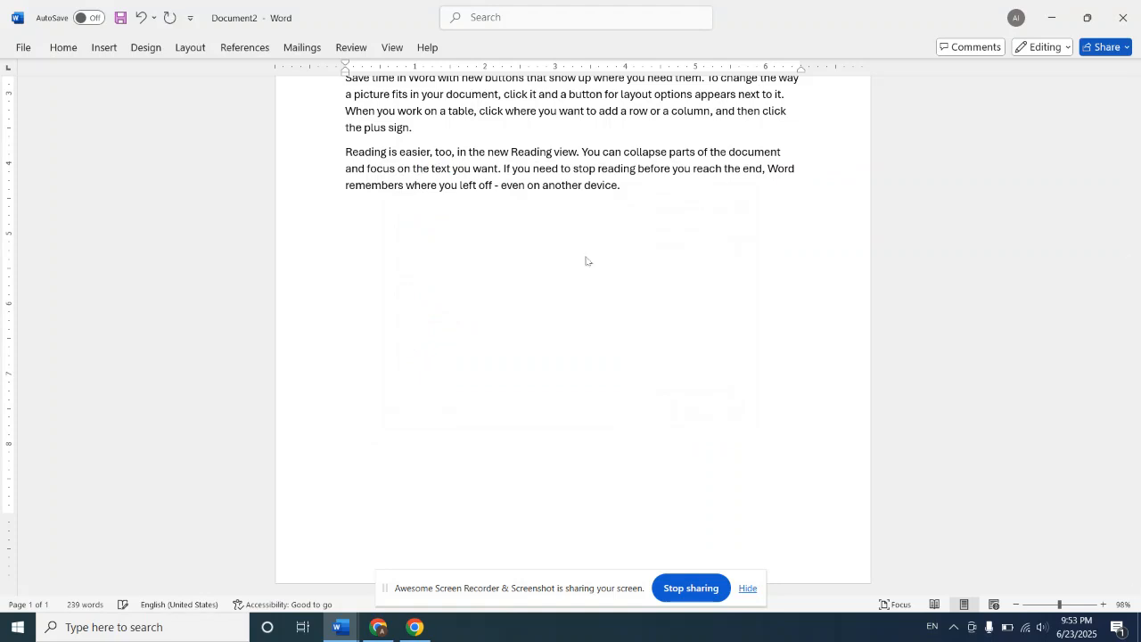
pyautogui.click(104, 45)
pyautogui.click(943, 90)
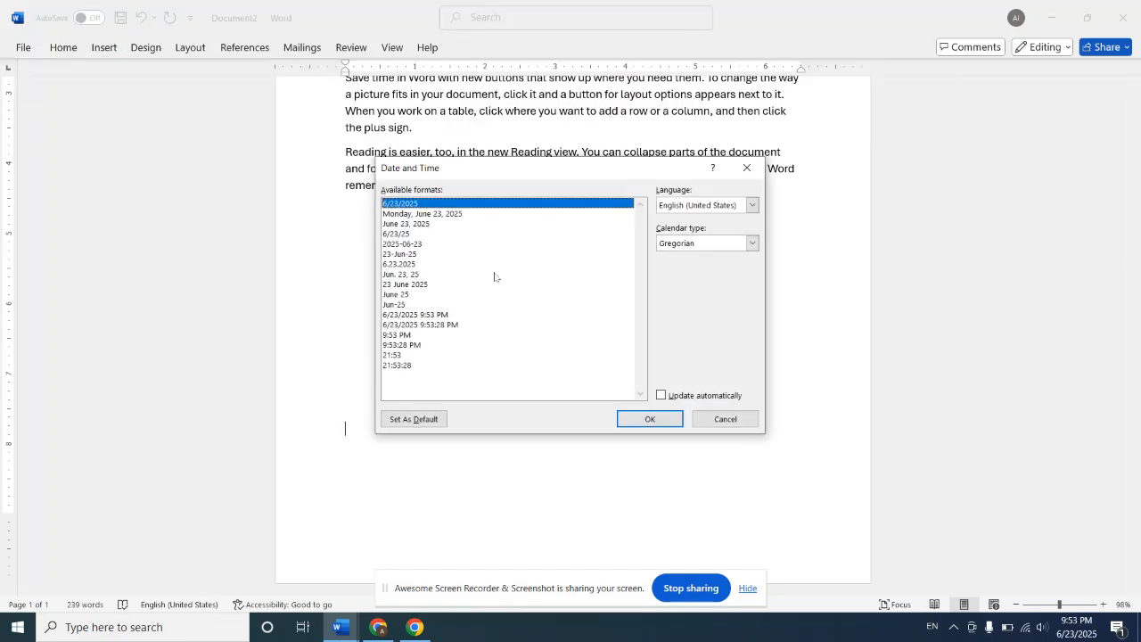
pyautogui.click(413, 276)
pyautogui.click(648, 418)
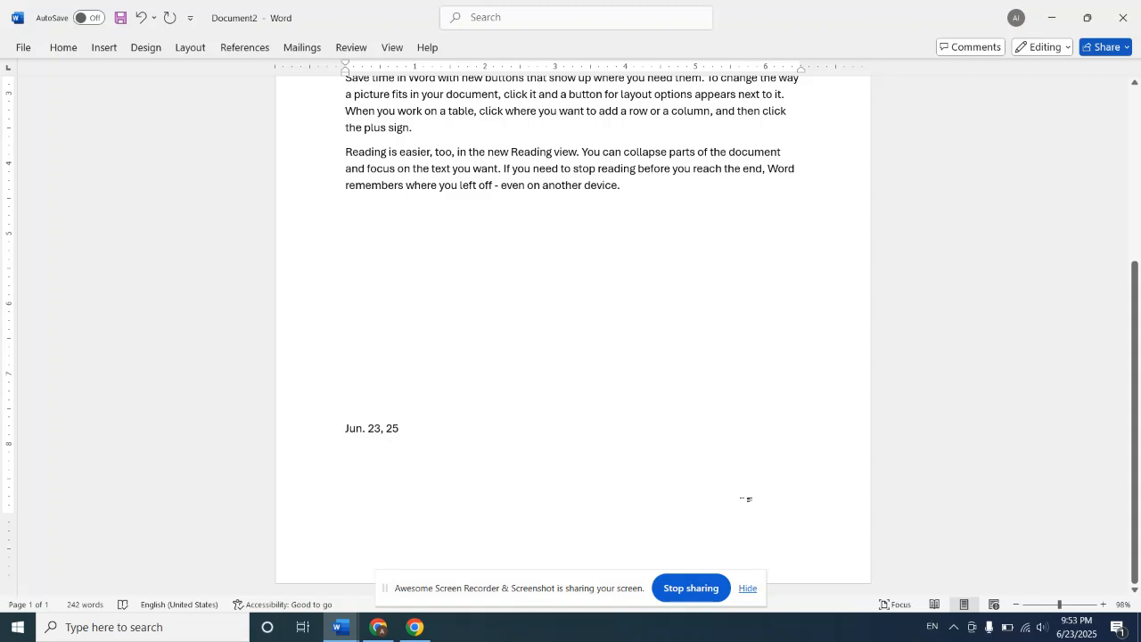
# Step: Insert the current date again in the "2025-06-23" format directly after the first date
pyautogui.click(1103, 605)
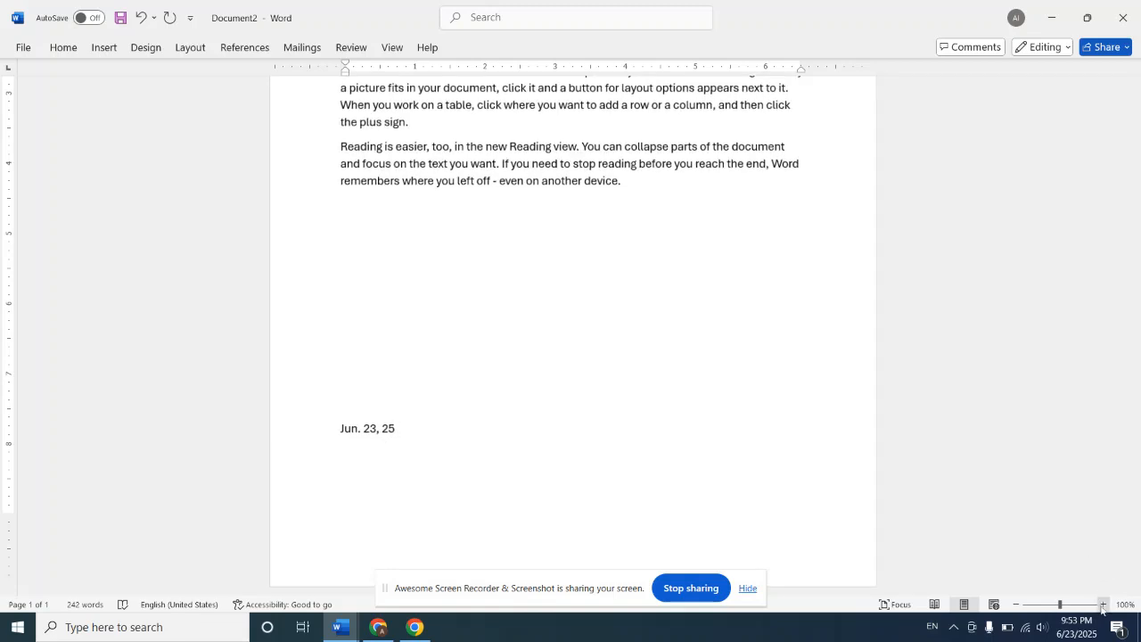
pyautogui.click(1103, 605)
pyautogui.click(1103, 604)
pyautogui.click(1103, 605)
pyautogui.click(1104, 605)
pyautogui.click(1103, 604)
pyautogui.click(1103, 605)
pyautogui.click(1103, 605)
pyautogui.click(1103, 604)
pyautogui.click(1103, 605)
pyautogui.click(1103, 605)
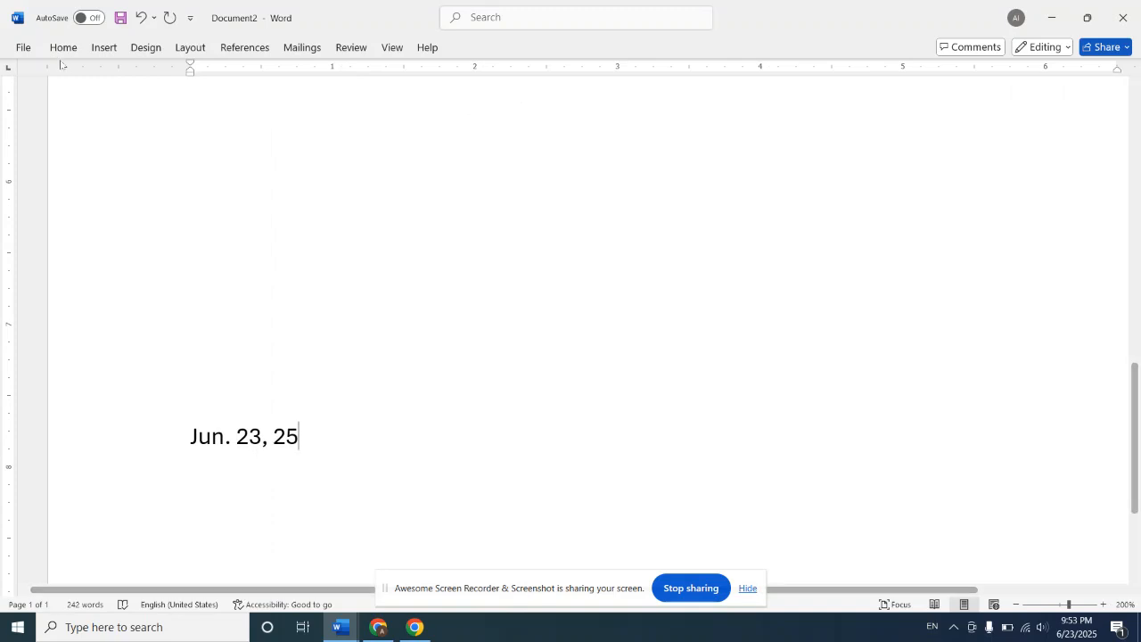
pyautogui.click(101, 47)
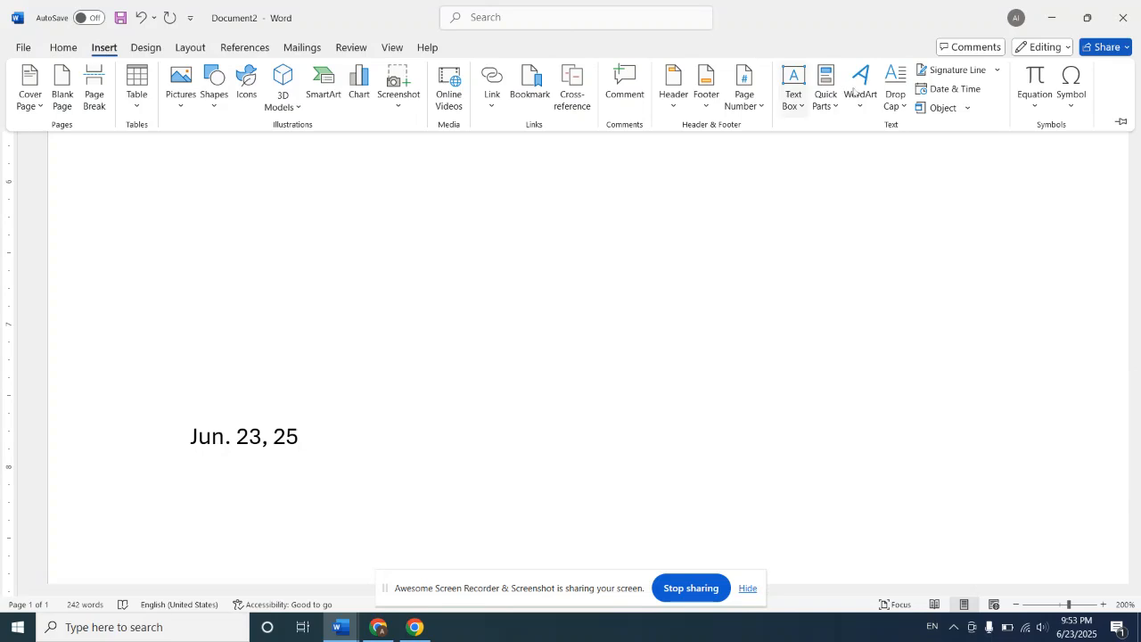
pyautogui.click(949, 88)
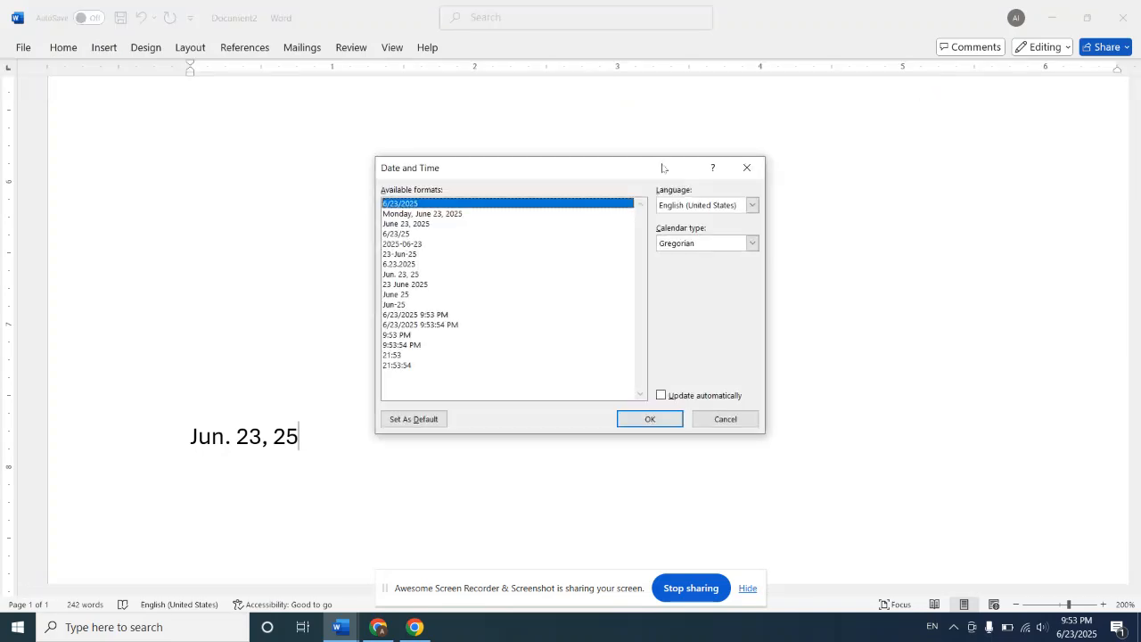
pyautogui.click(402, 245)
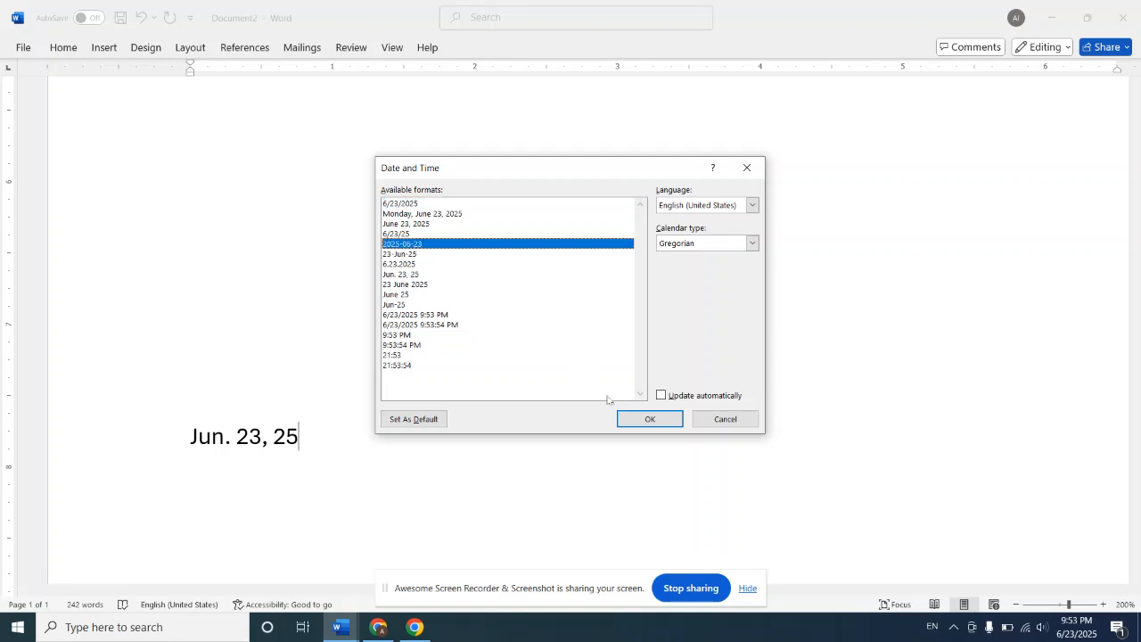
pyautogui.click(634, 414)
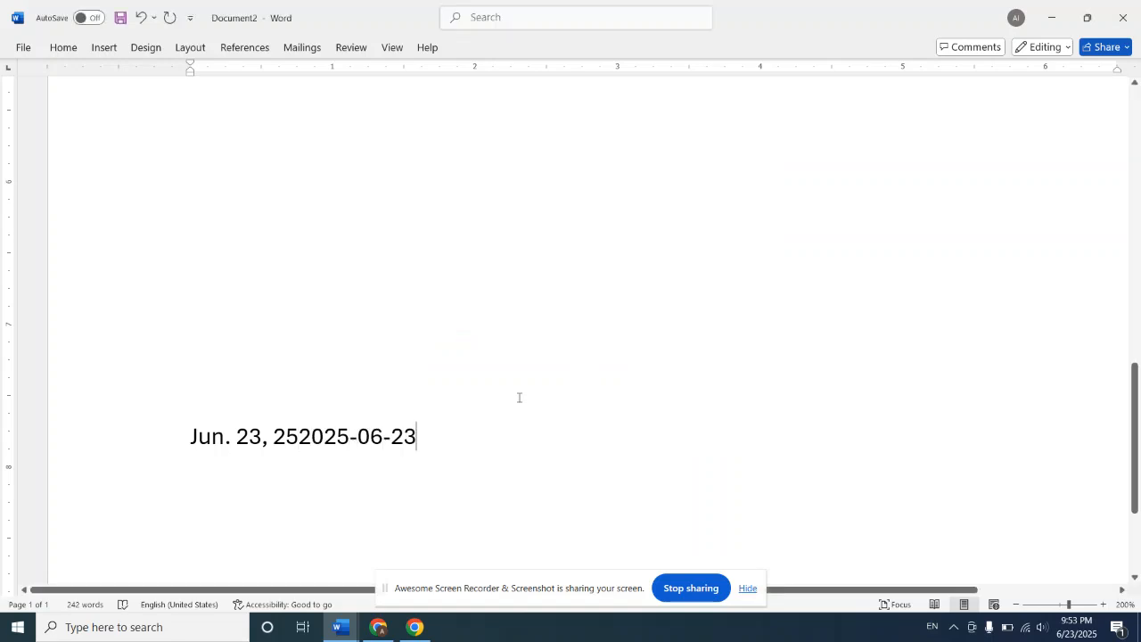
# Step: Delete the "Jun. 23, 25" date in front of the 2025-06-23 date
pyautogui.click(298, 437)
pyautogui.press('BackSpace')
pyautogui.press('BackSpace')
pyautogui.press('BackSpace')
pyautogui.press('BackSpace')
pyautogui.press('BackSpace')
pyautogui.press('BackSpace')
pyautogui.press('BackSpace')
pyautogui.press('BackSpace')
pyautogui.press('BackSpace')
pyautogui.press('BackSpace')
pyautogui.press('BackSpace')
pyautogui.press('BackSpace')
pyautogui.press('BackSpace')
pyautogui.press('BackSpace')
pyautogui.press('BackSpace')
pyautogui.press('BackSpace')
pyautogui.press('BackSpace')
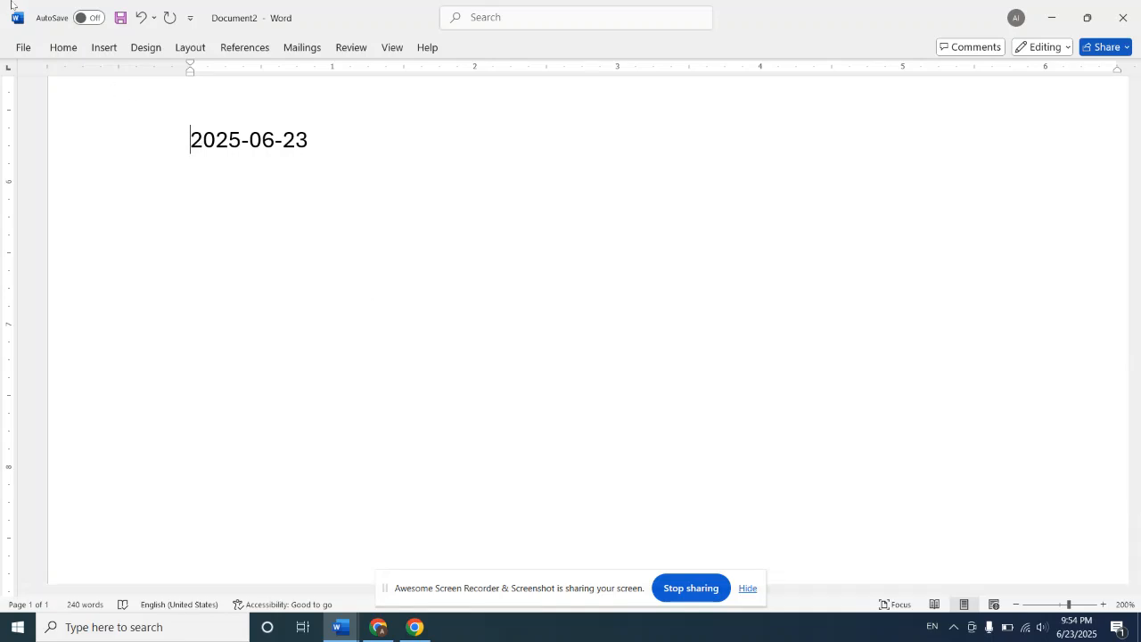
# Step: Insert a new embedded Microsoft Word Document object in front of the 2025-06-23 date
pyautogui.click(97, 54)
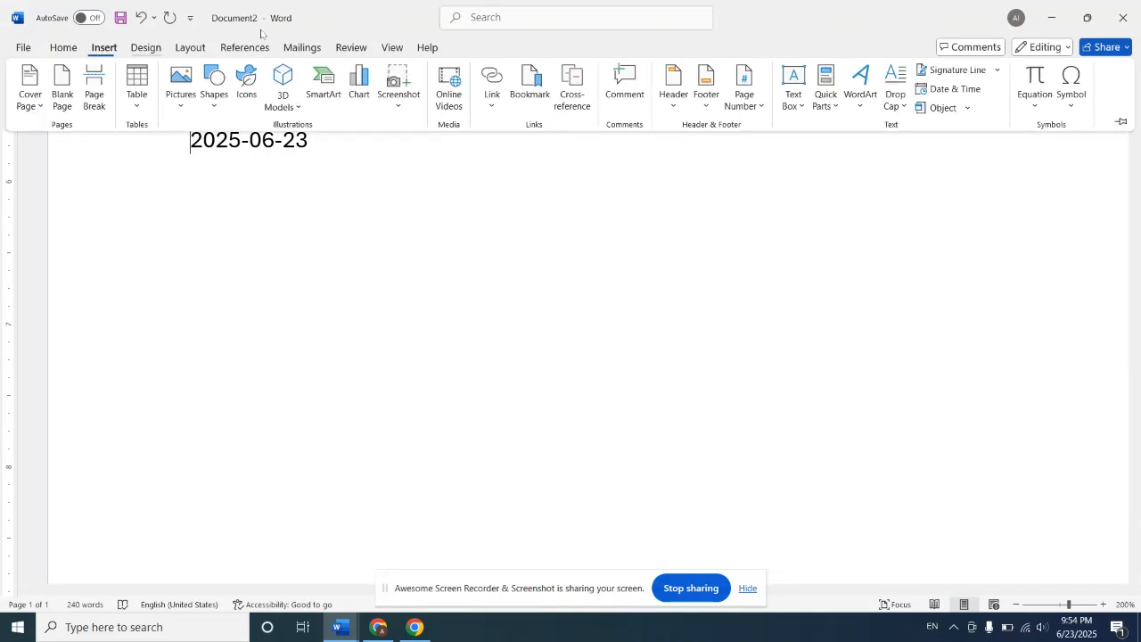
pyautogui.click(941, 107)
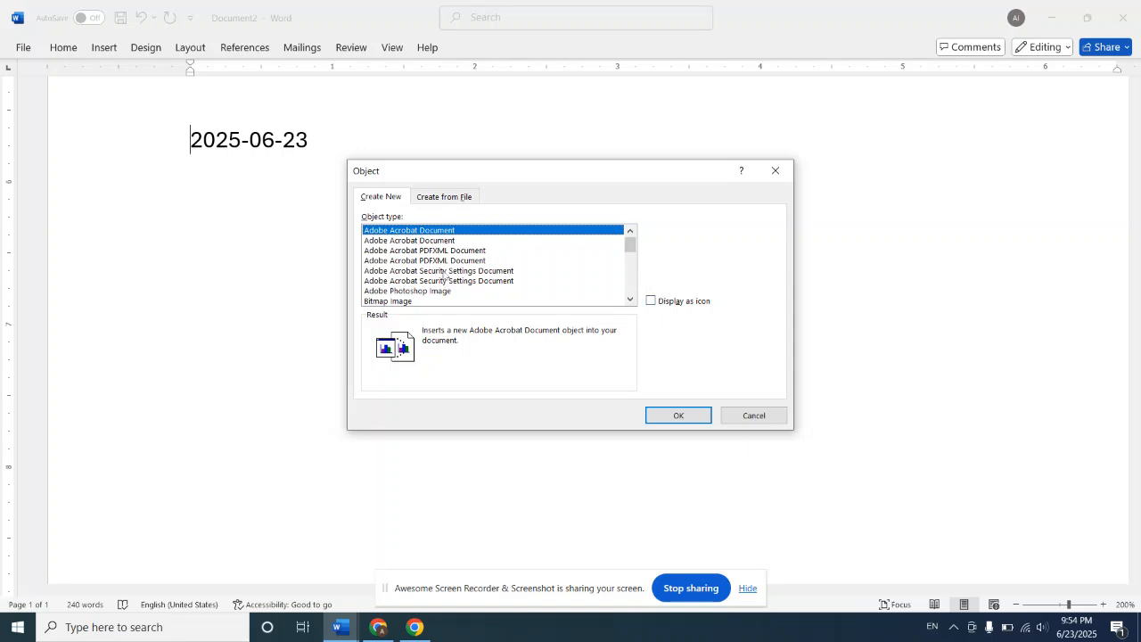
pyautogui.click(629, 293)
pyautogui.click(628, 295)
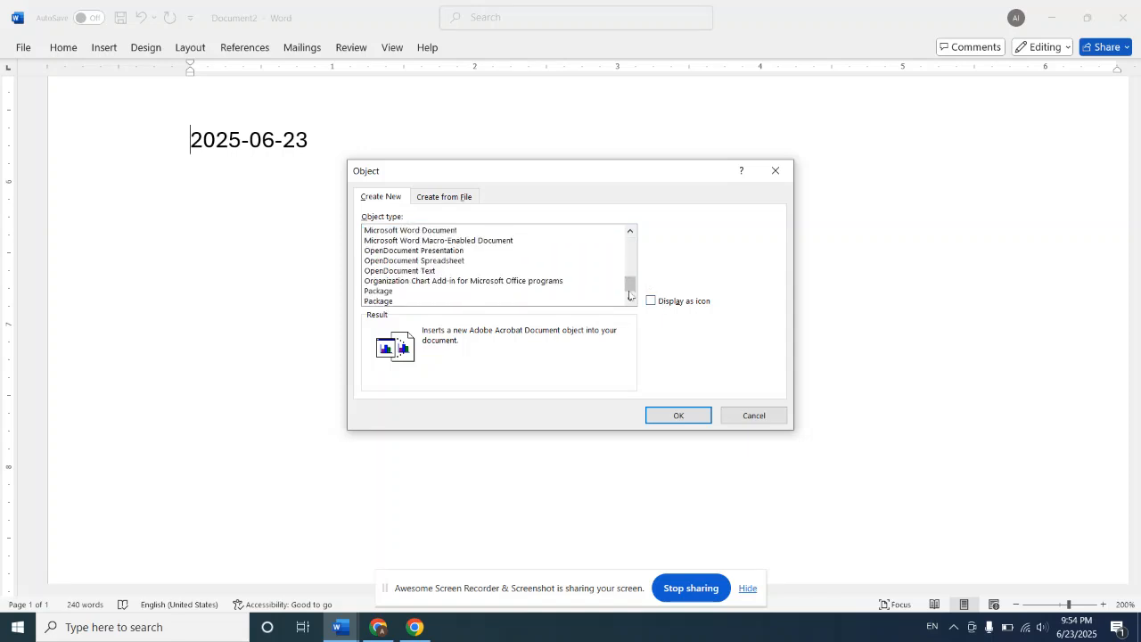
pyautogui.doubleClick(450, 231)
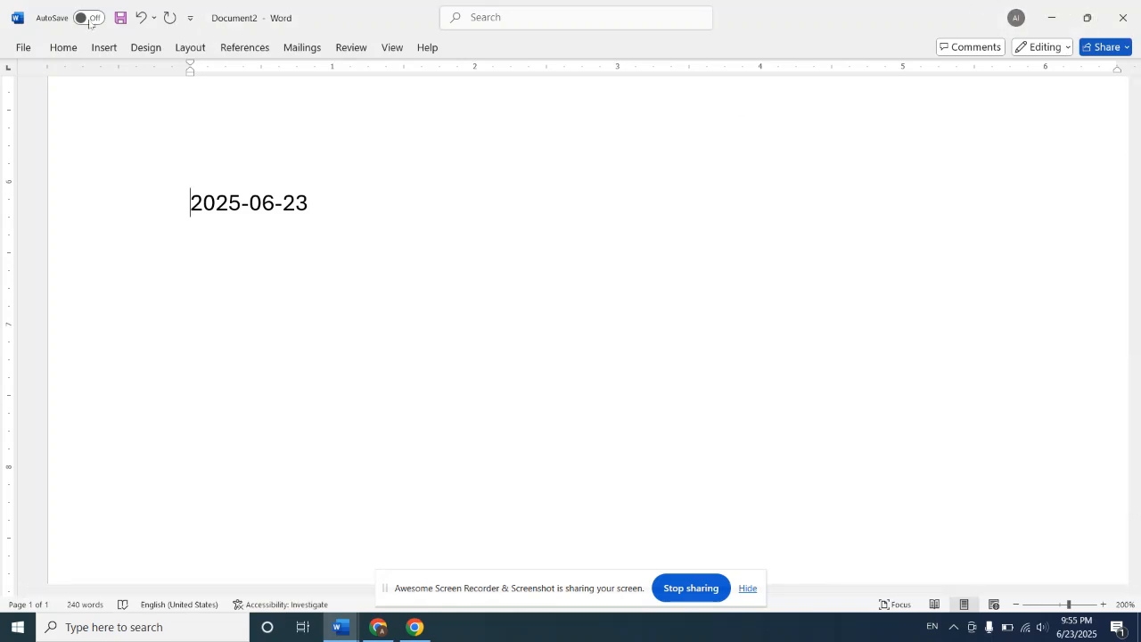
# Step: Insert the built-in Quadratic Formula equation before the date and view the equation's display and conversion options
pyautogui.click(103, 47)
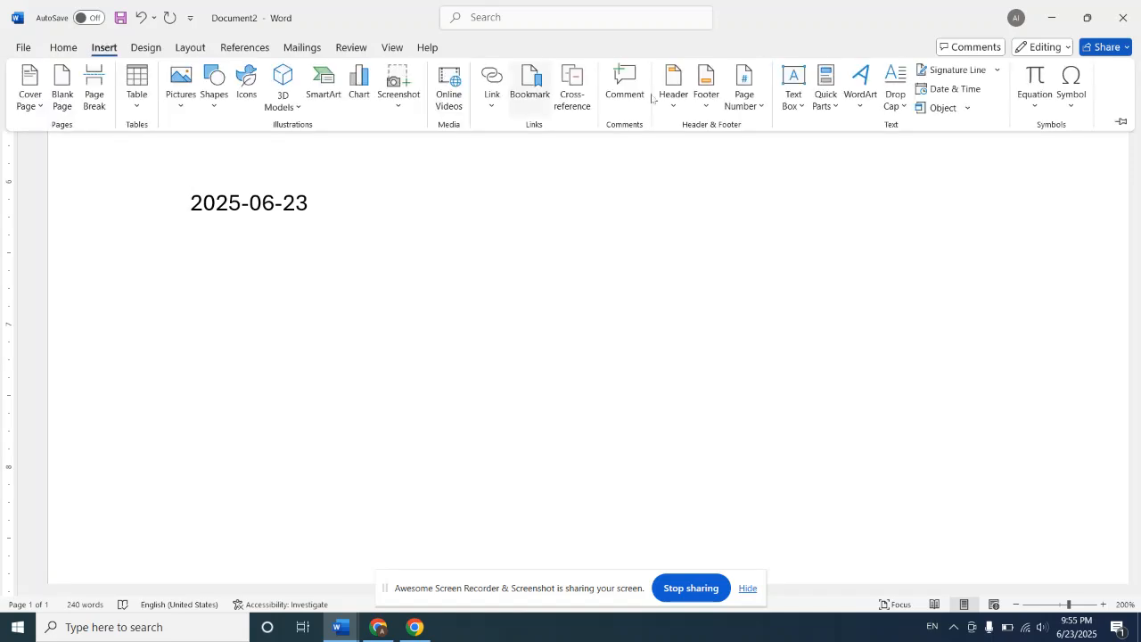
pyautogui.click(1031, 105)
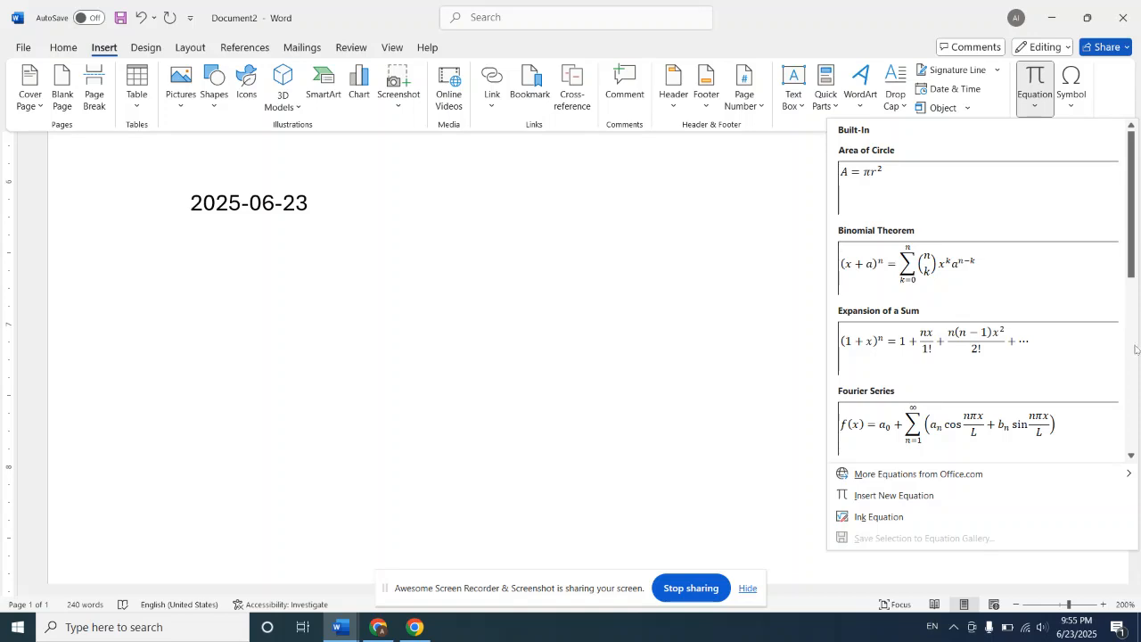
pyautogui.click(1134, 383)
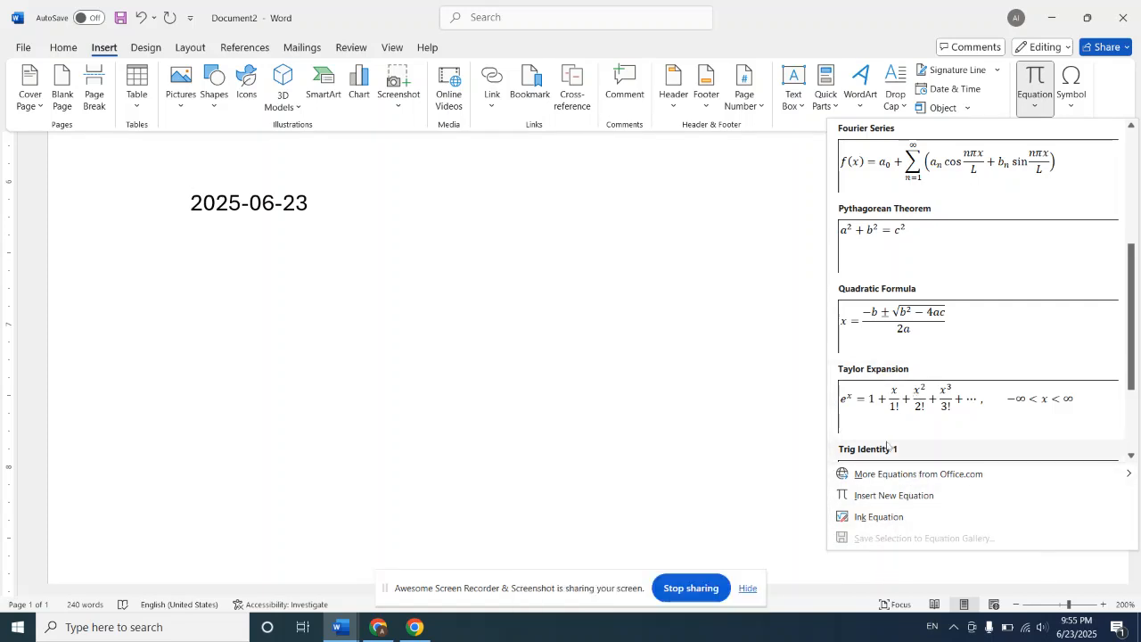
pyautogui.click(894, 321)
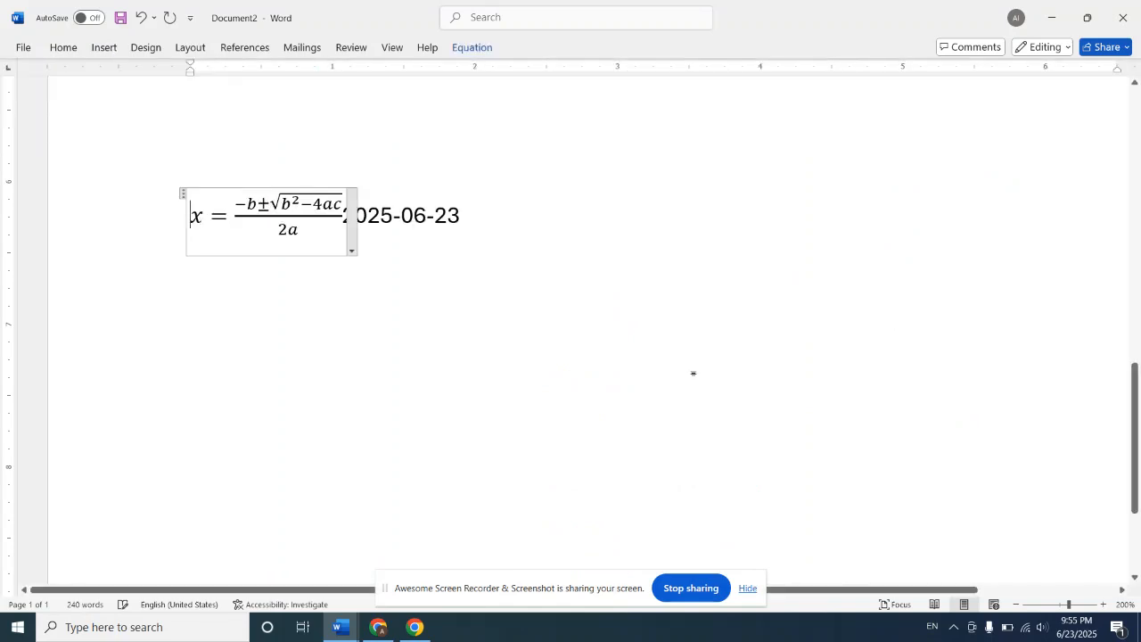
pyautogui.click(352, 253)
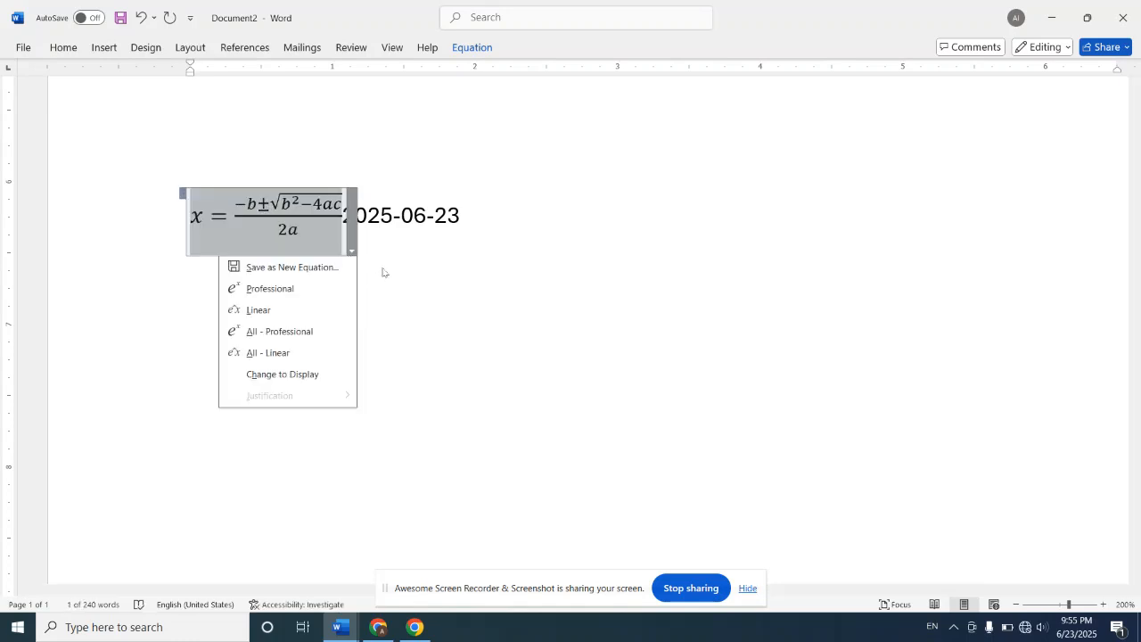
pyautogui.click(444, 299)
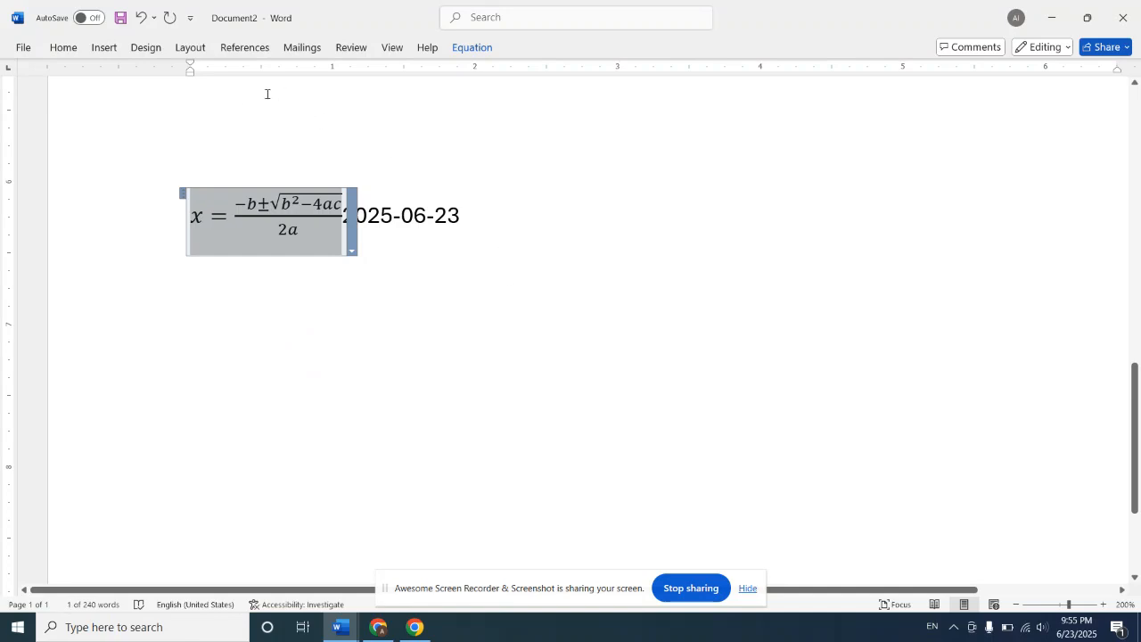
# Step: Examine the full symbol collection and the list of special characters with their shortcut keys, without inserting any
pyautogui.click(110, 51)
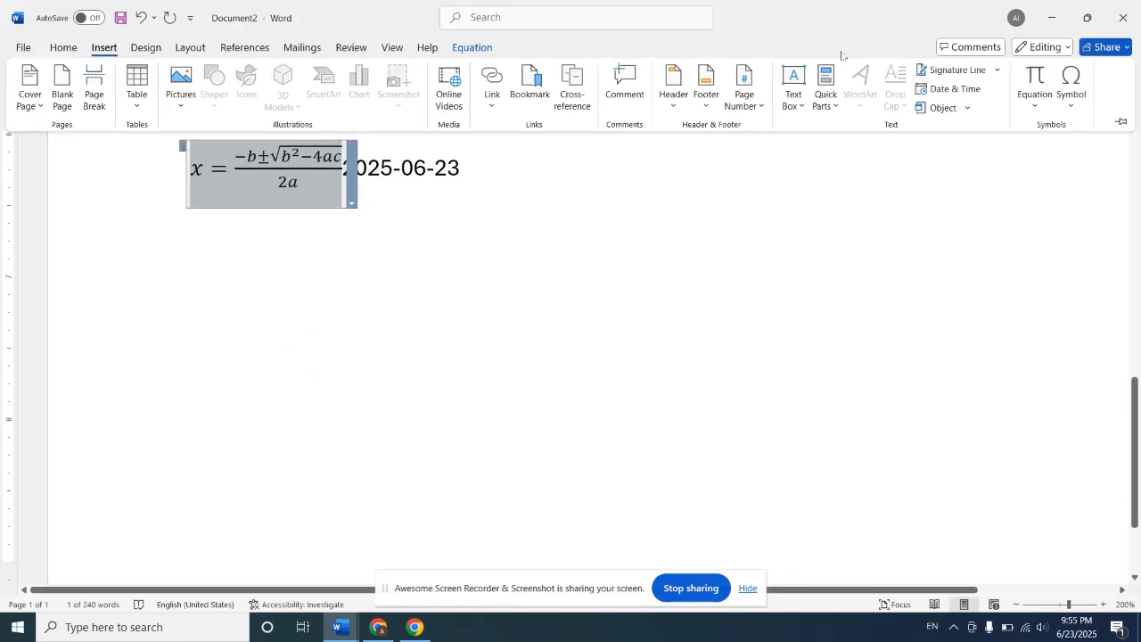
pyautogui.click(1072, 98)
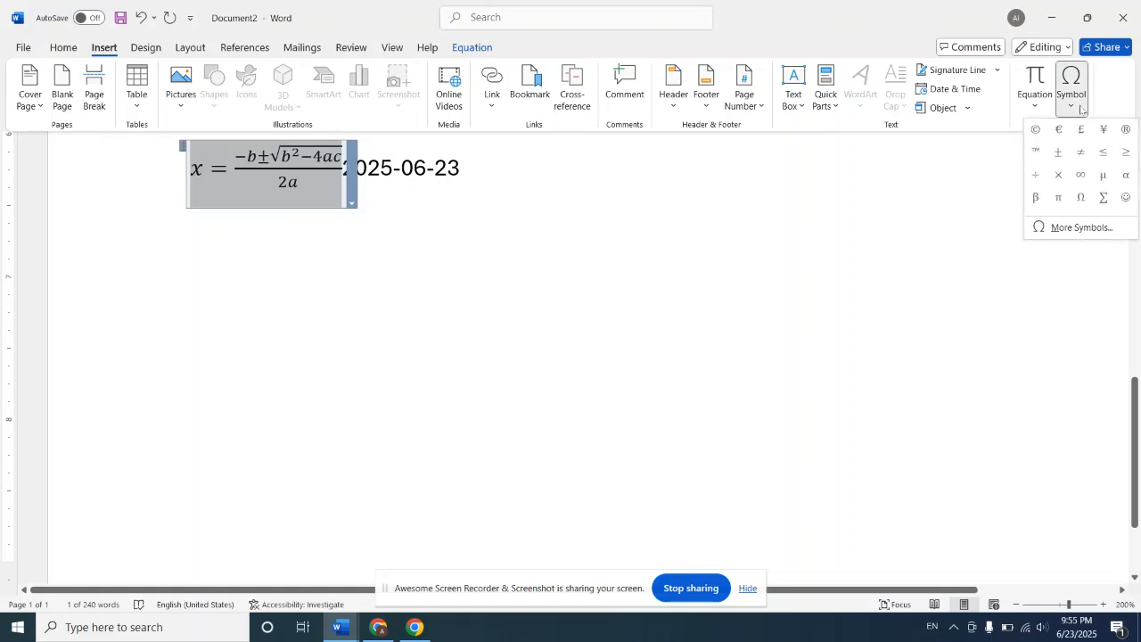
pyautogui.click(1071, 228)
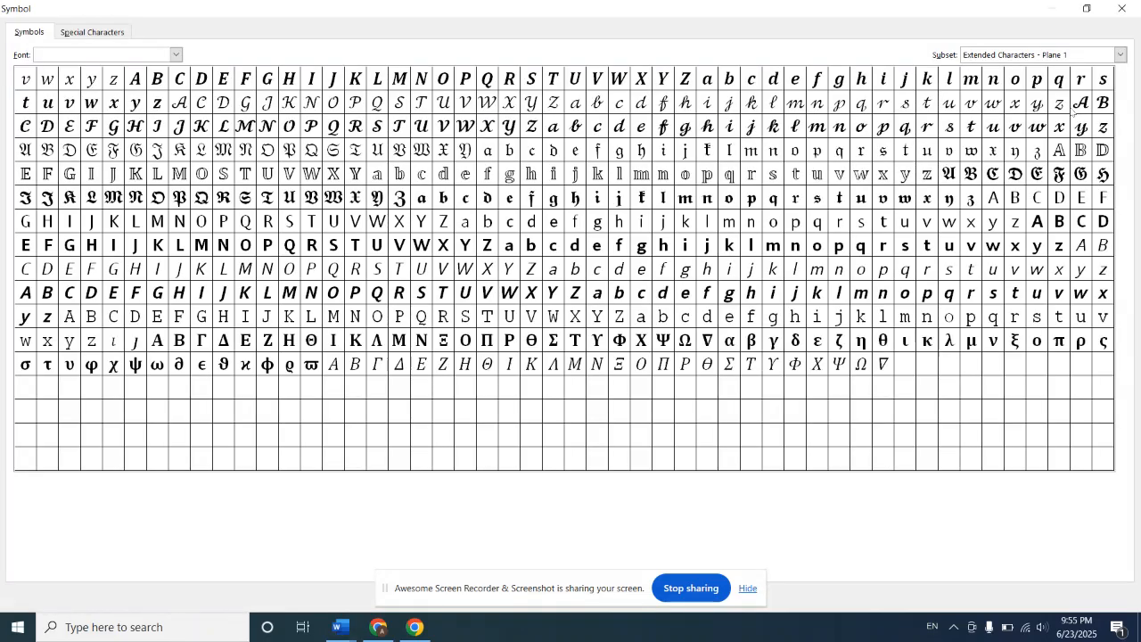
pyautogui.click(1121, 11)
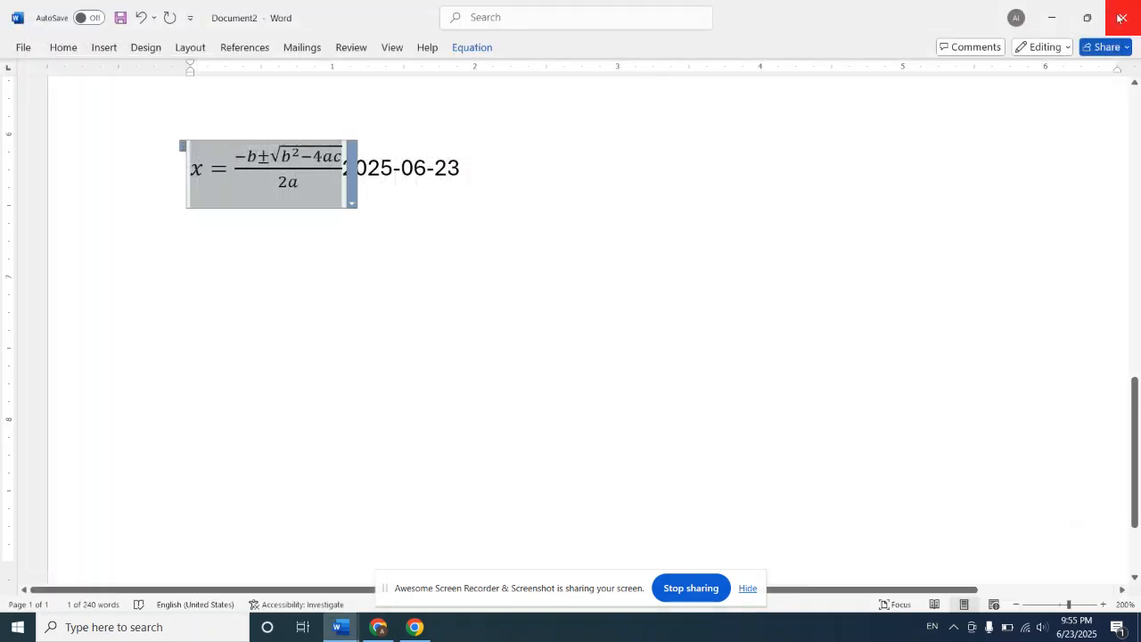
pyautogui.click(103, 47)
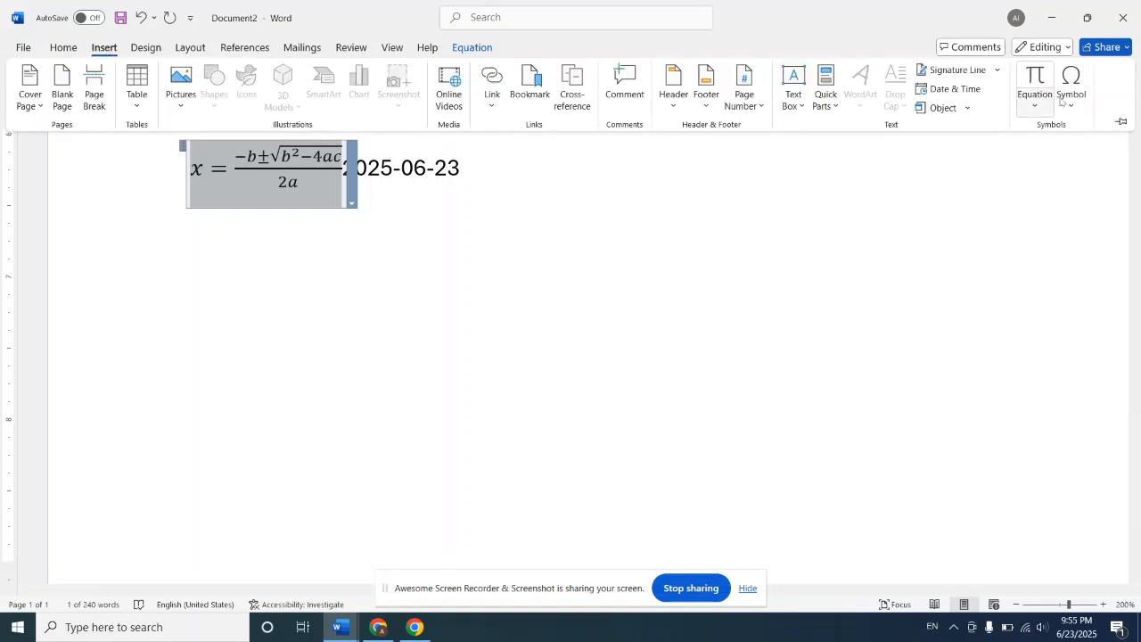
pyautogui.click(1070, 99)
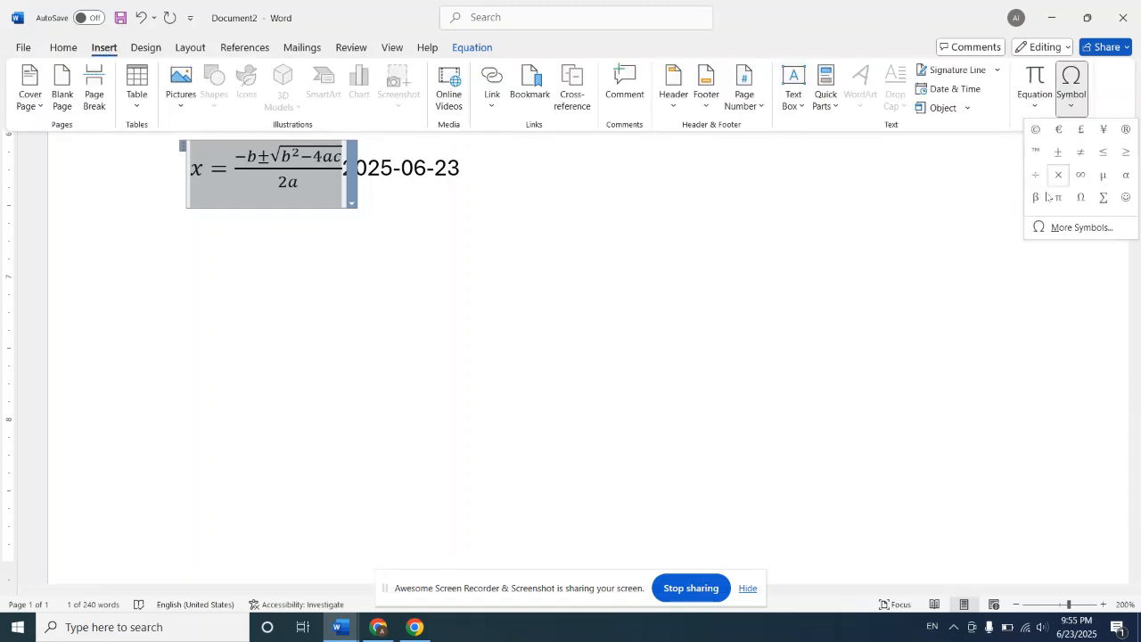
pyautogui.click(1087, 230)
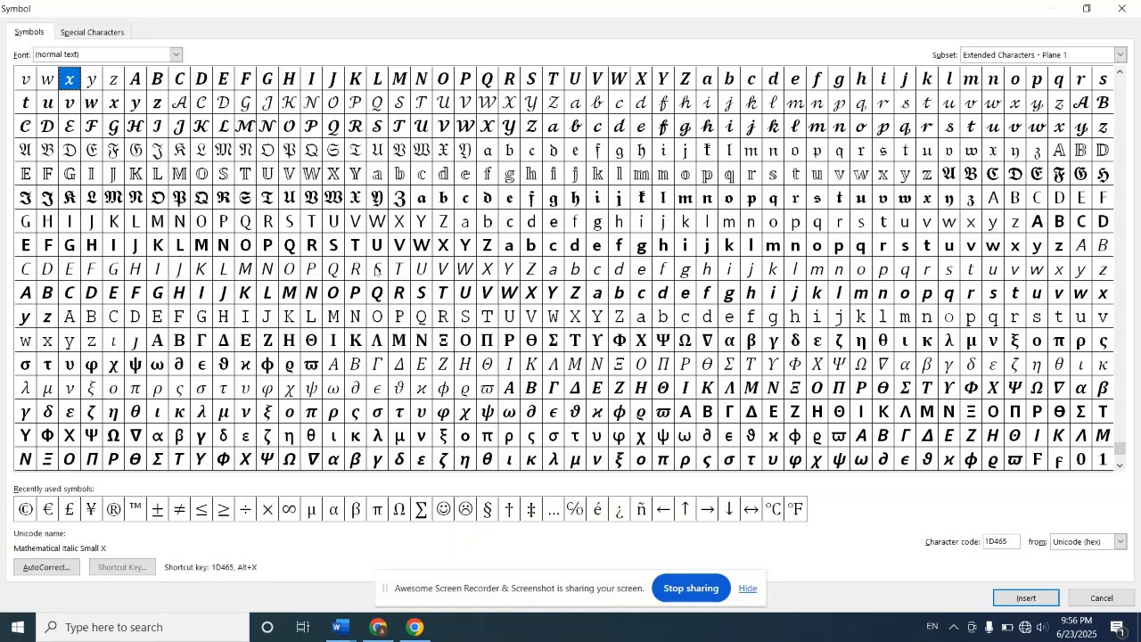
pyautogui.click(88, 33)
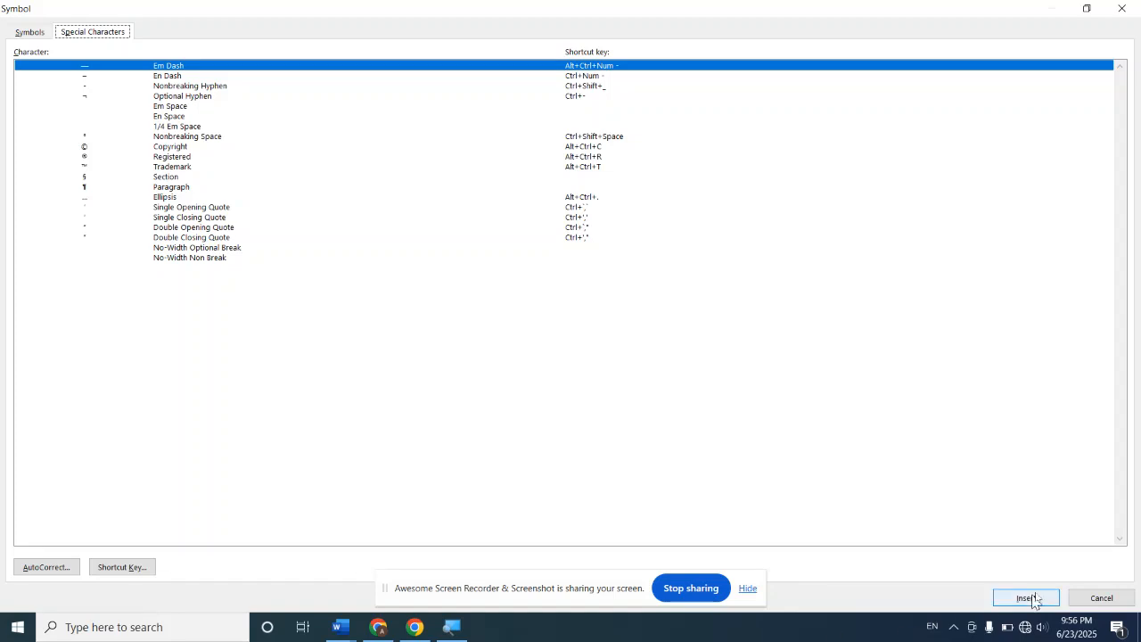
pyautogui.click(1114, 599)
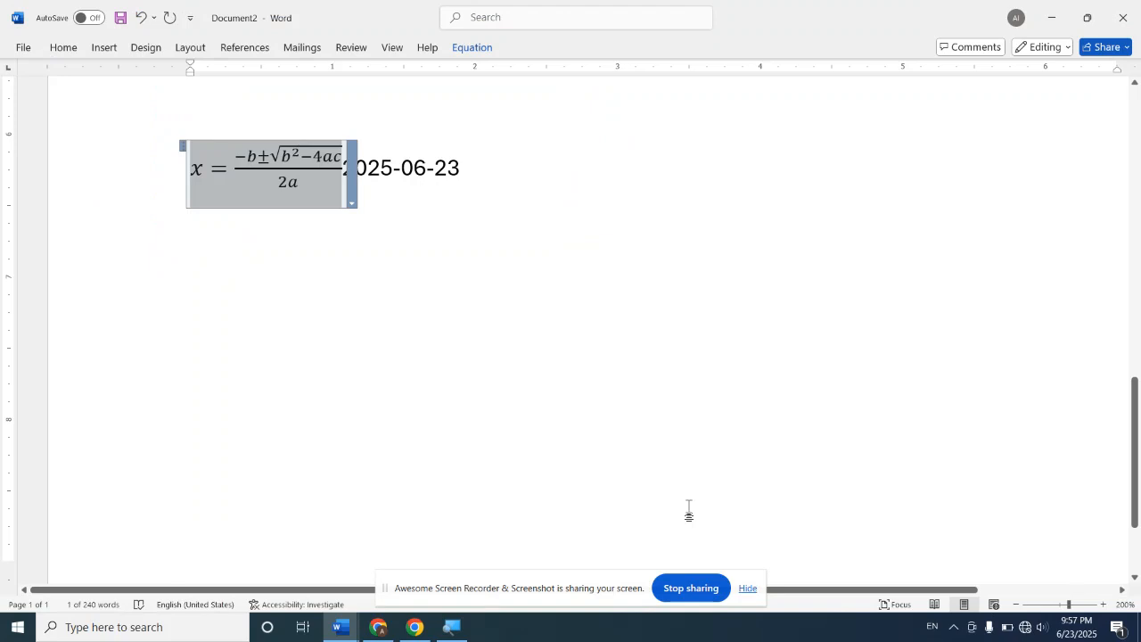
# Step: Replace the selected quadratic equation with a trademark symbol and delete the date following it, keeping the symbol
pyautogui.hotkey('ctrl', 'alt', 't')
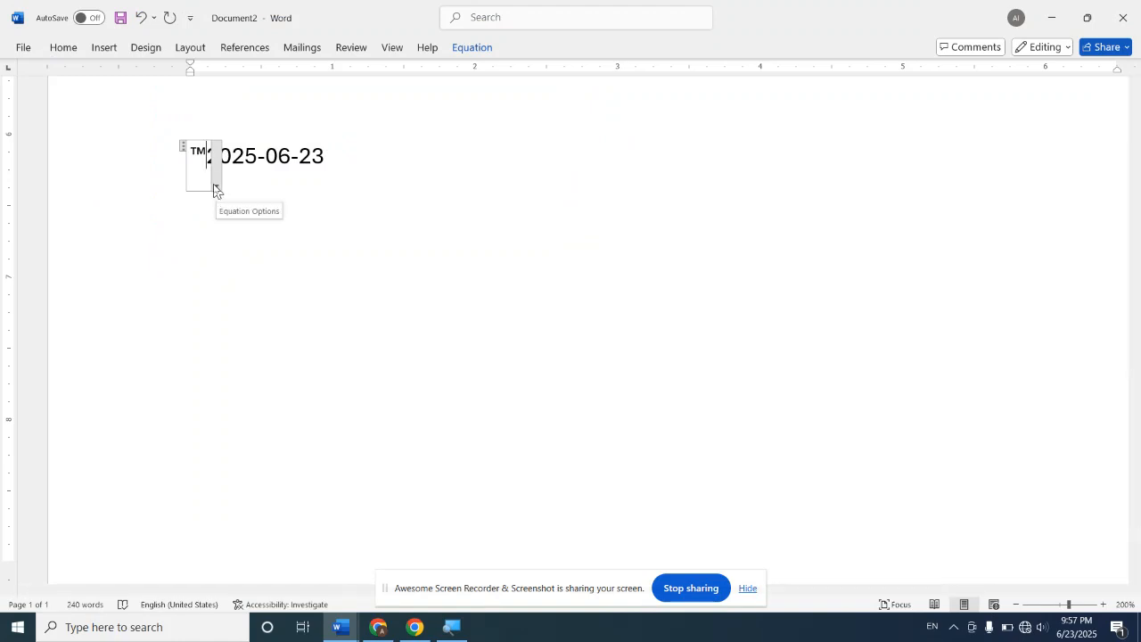
pyautogui.click(330, 156)
pyautogui.press('BackSpace')
pyautogui.press('BackSpace')
pyautogui.press('BackSpace')
pyautogui.press('BackSpace')
pyautogui.press('BackSpace')
pyautogui.press('BackSpace')
pyautogui.press('BackSpace')
pyautogui.press('BackSpace')
pyautogui.press('BackSpace')
pyautogui.press('BackSpace')
pyautogui.press('BackSpace')
pyautogui.press('BackSpace')
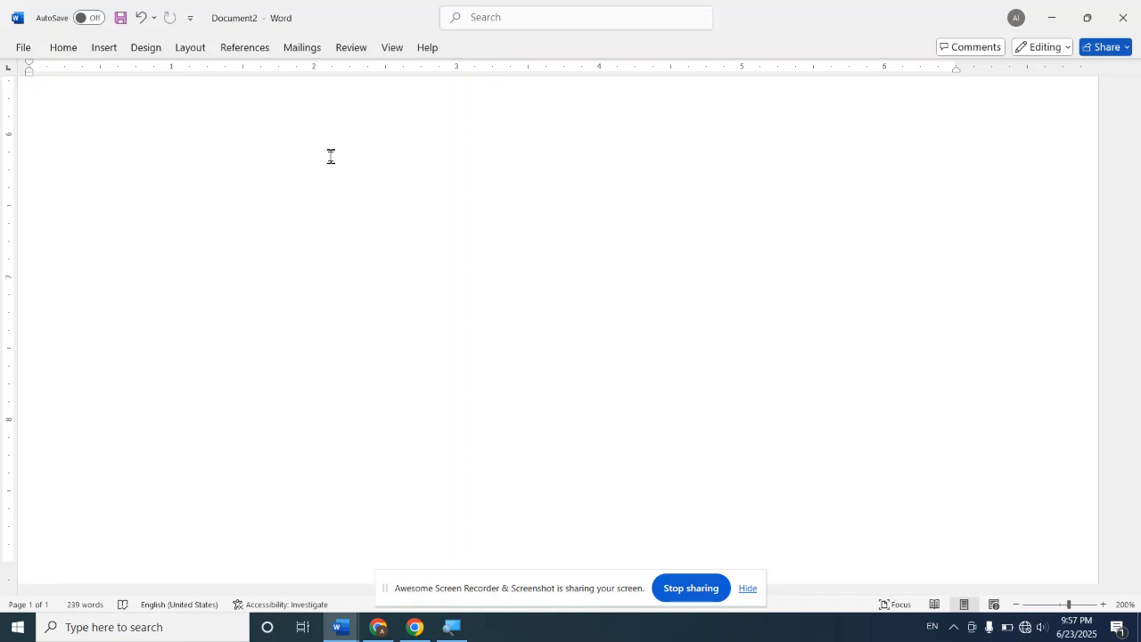
pyautogui.hotkey('ctrl', 'z')
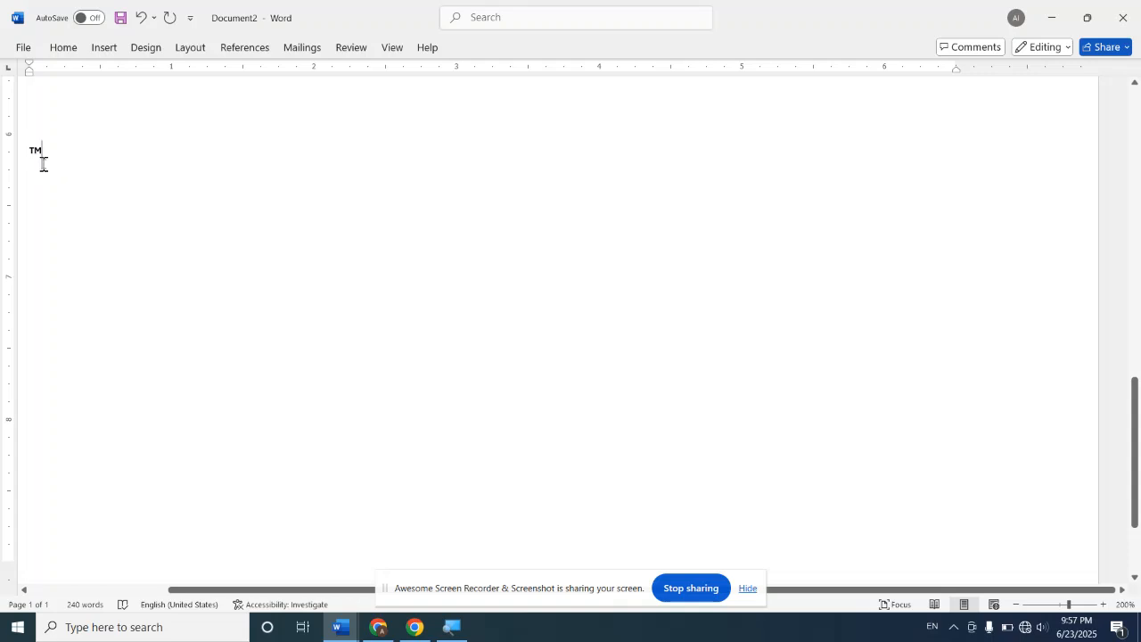
# Step: Examine the special characters list again and the keyboard shortcut settings for the Em Dash
pyautogui.click(101, 51)
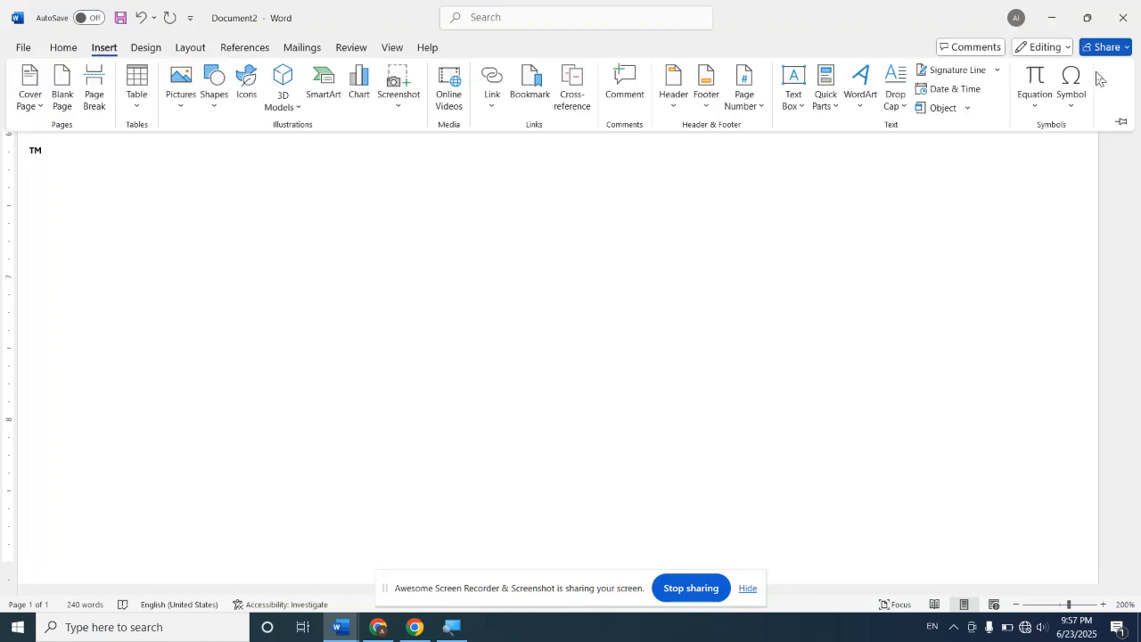
pyautogui.click(1083, 98)
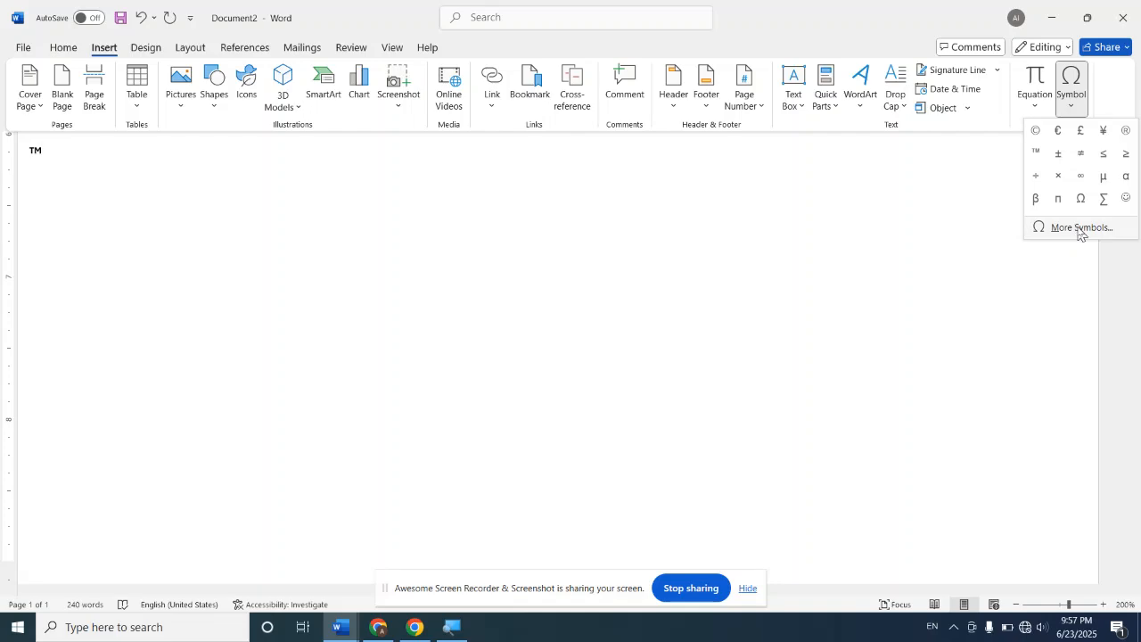
pyautogui.click(1077, 228)
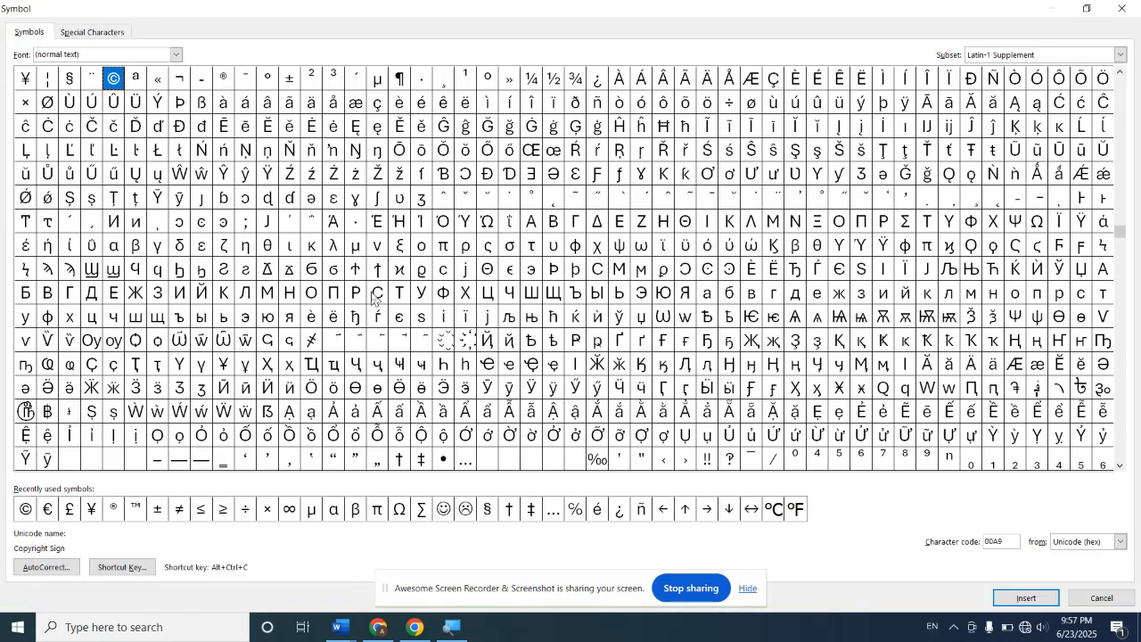
pyautogui.click(121, 32)
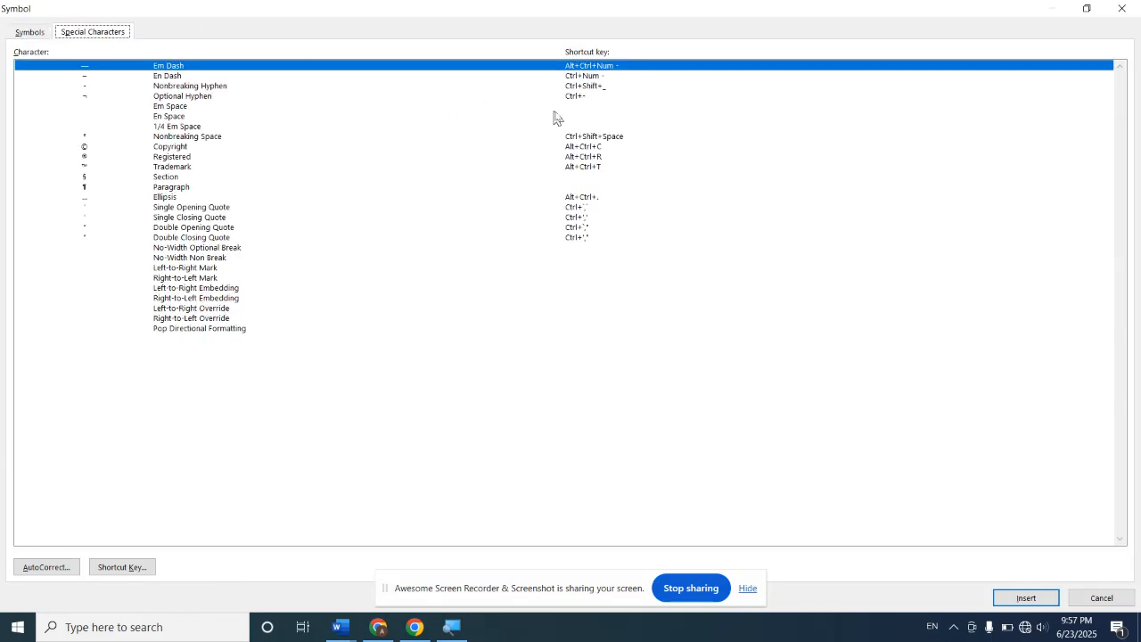
pyautogui.click(121, 569)
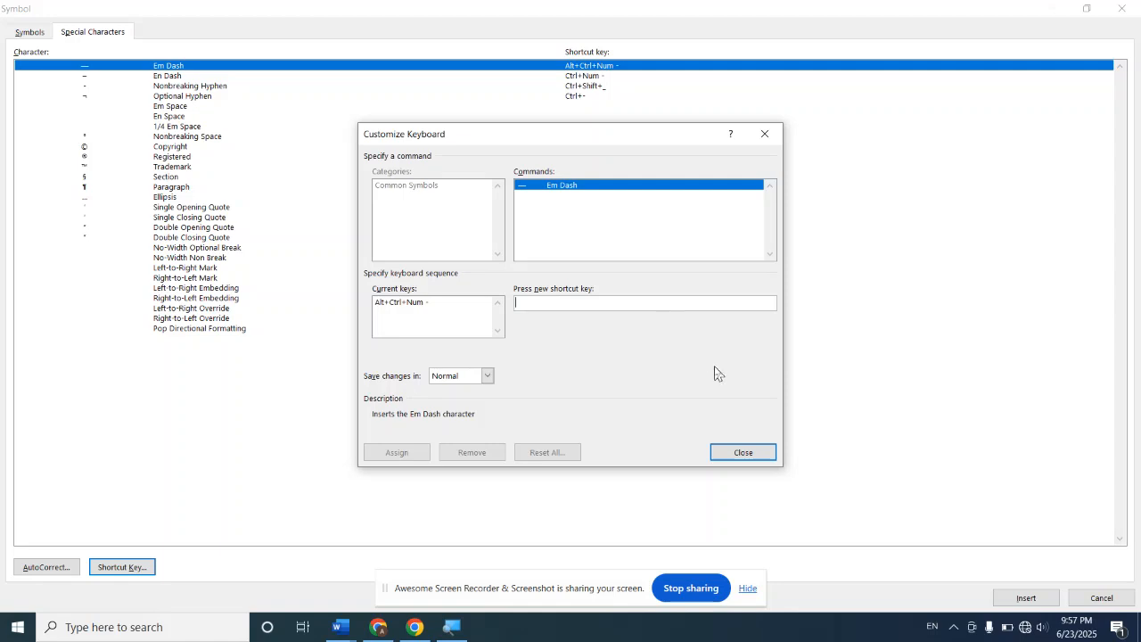
pyautogui.click(769, 134)
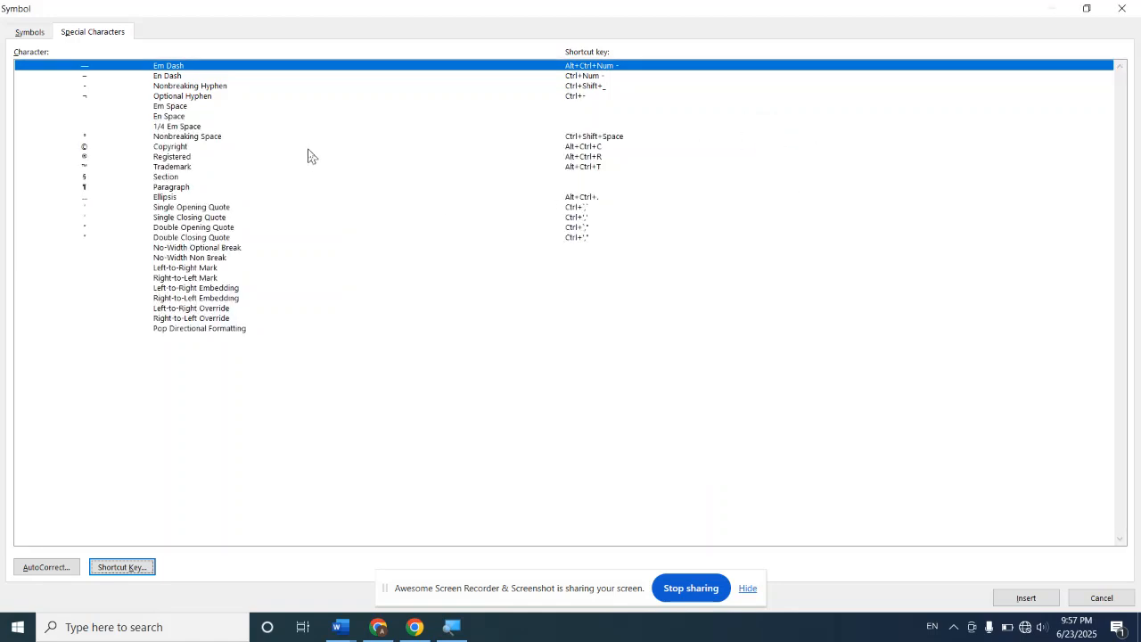
# Step: Insert the Cyrillic capital letter Ж twice after the trademark symbol
pyautogui.click(24, 32)
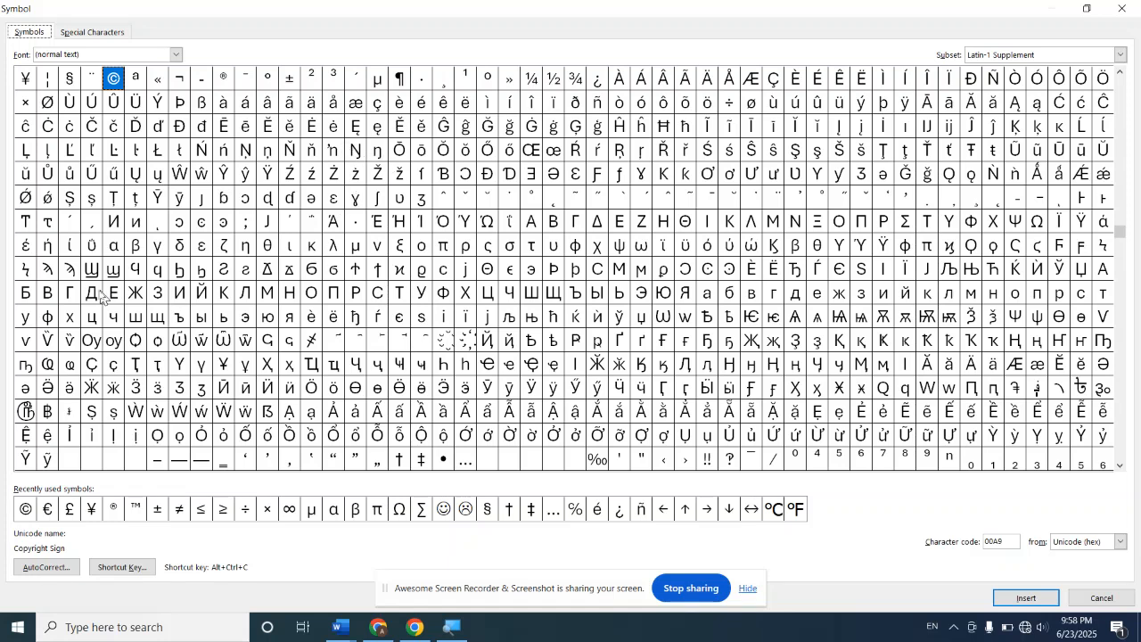
pyautogui.click(134, 294)
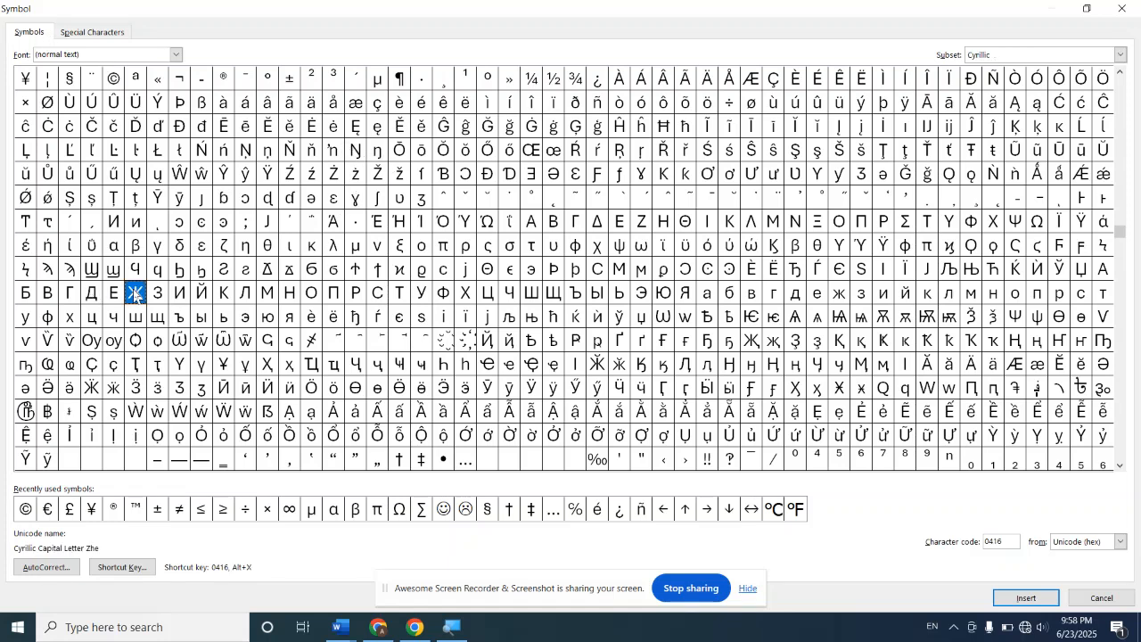
pyautogui.click(1019, 603)
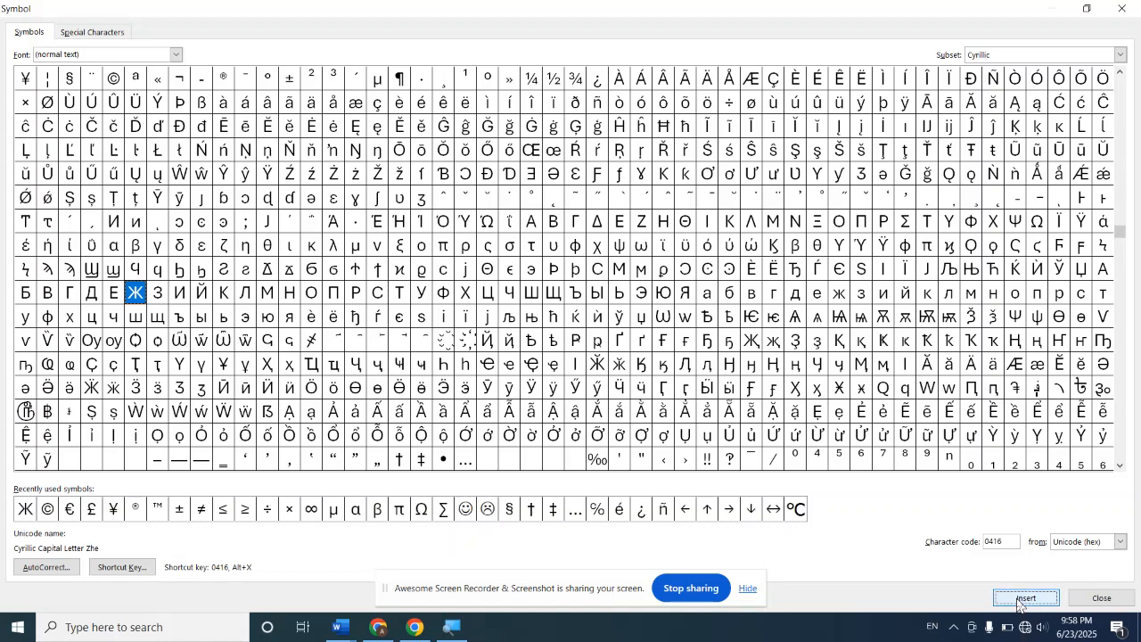
pyautogui.click(1019, 603)
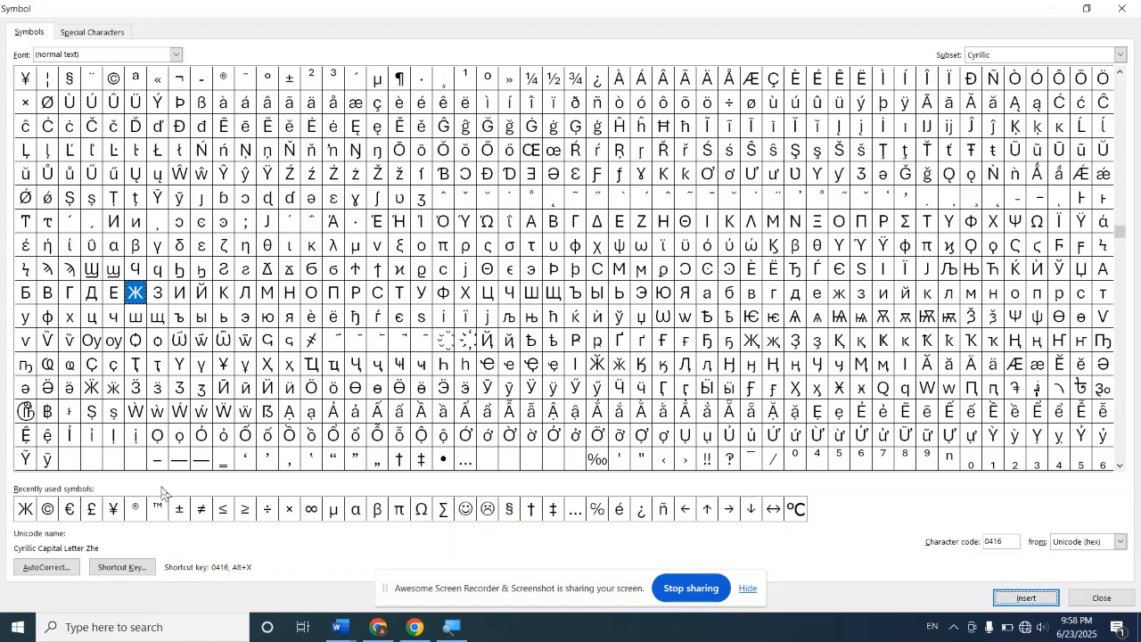
# Step: Assign Alt+Ctrl+Y as the shortcut key for the Cyrillic capital letter Ж, saved in Normal, and return to the document
pyautogui.click(25, 510)
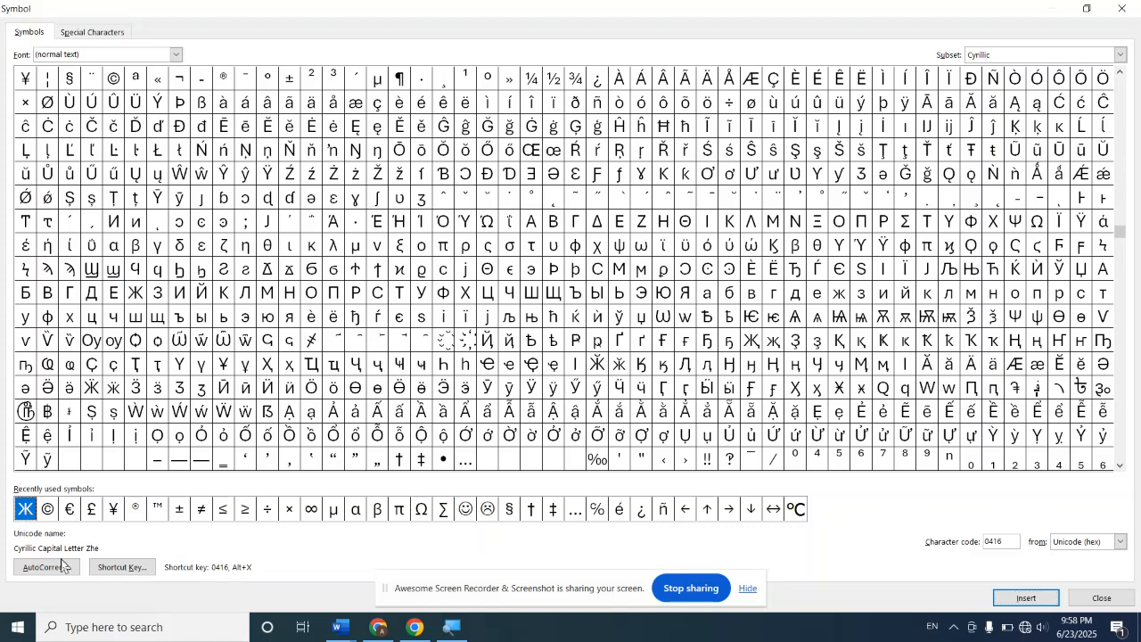
pyautogui.click(122, 571)
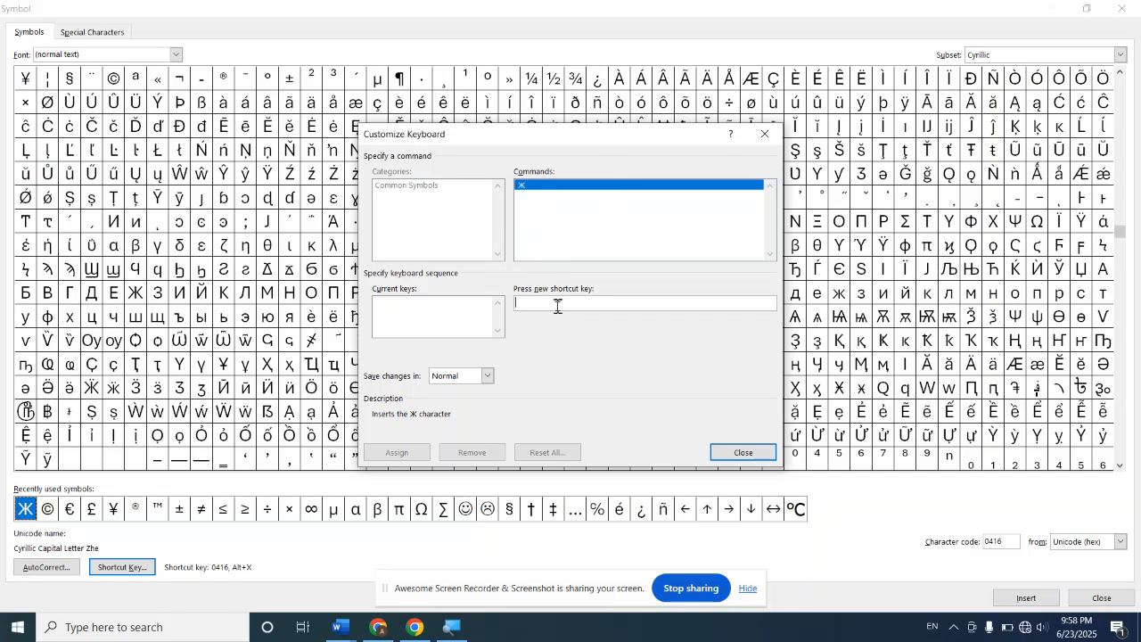
pyautogui.hotkey('ctrl', 'alt', 'y')
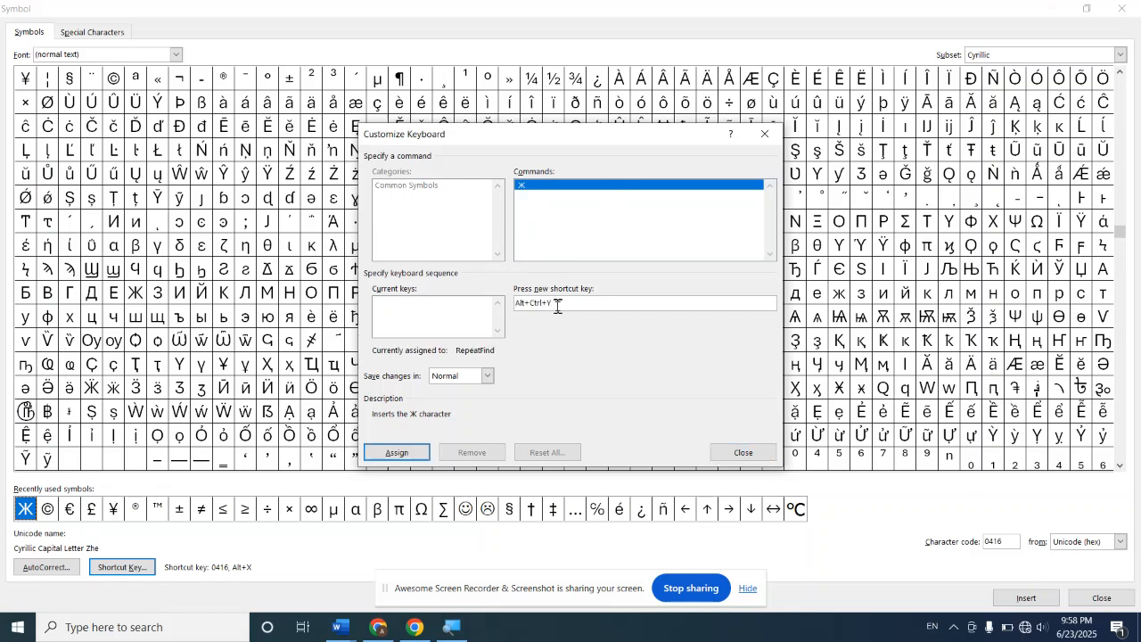
pyautogui.click(399, 453)
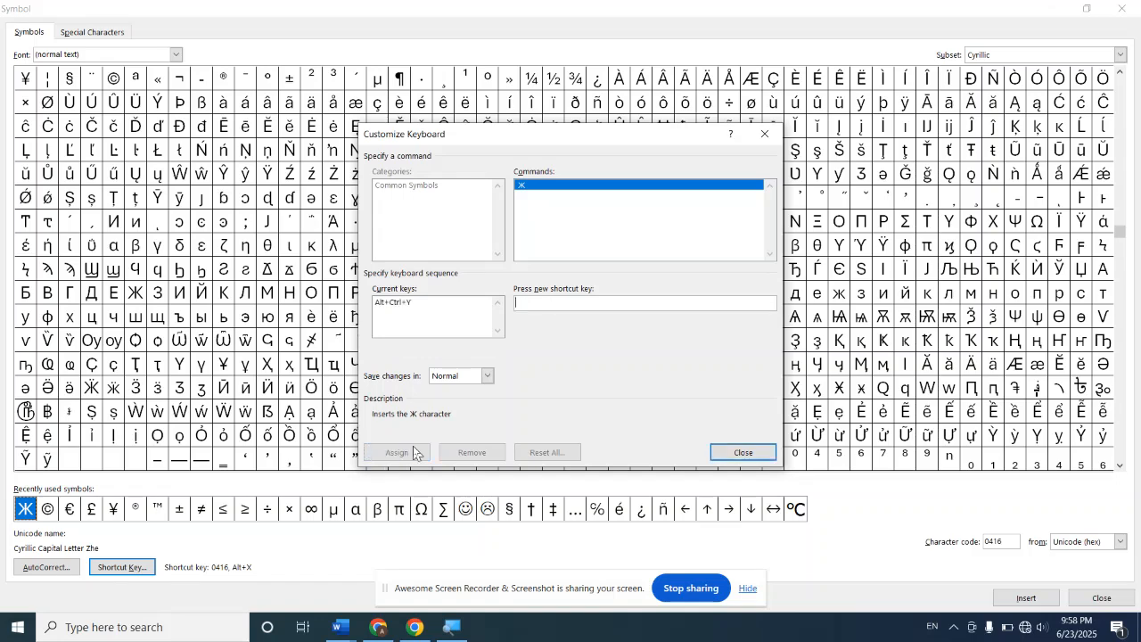
pyautogui.click(731, 453)
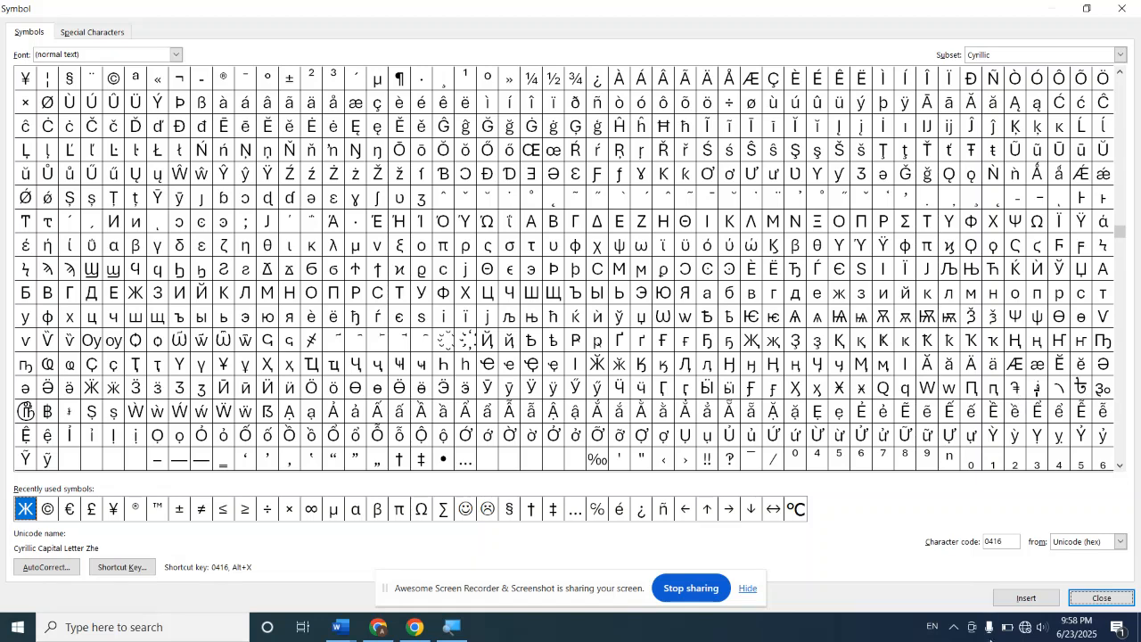
pyautogui.click(1104, 599)
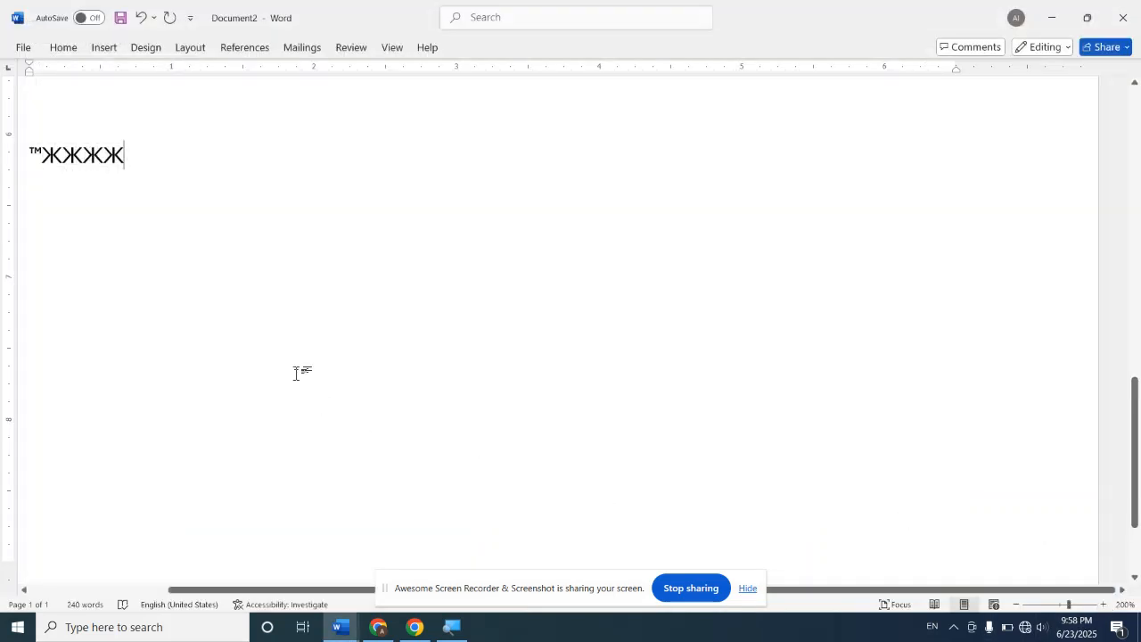
# Step: Replace the last three Ж characters with a single Ж and add another in the blank area below, using the assigned shortcut
pyautogui.press('BackSpace')
pyautogui.press('BackSpace')
pyautogui.press('BackSpace')
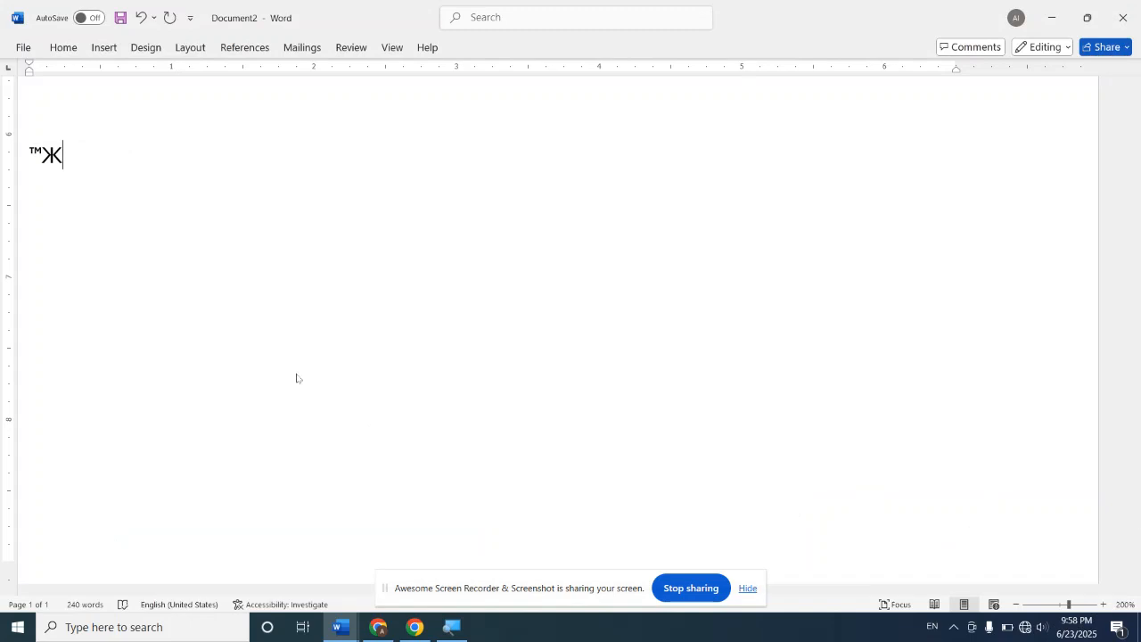
pyautogui.write('Ж')
pyautogui.doubleClick(622, 285)
pyautogui.write('Ж')
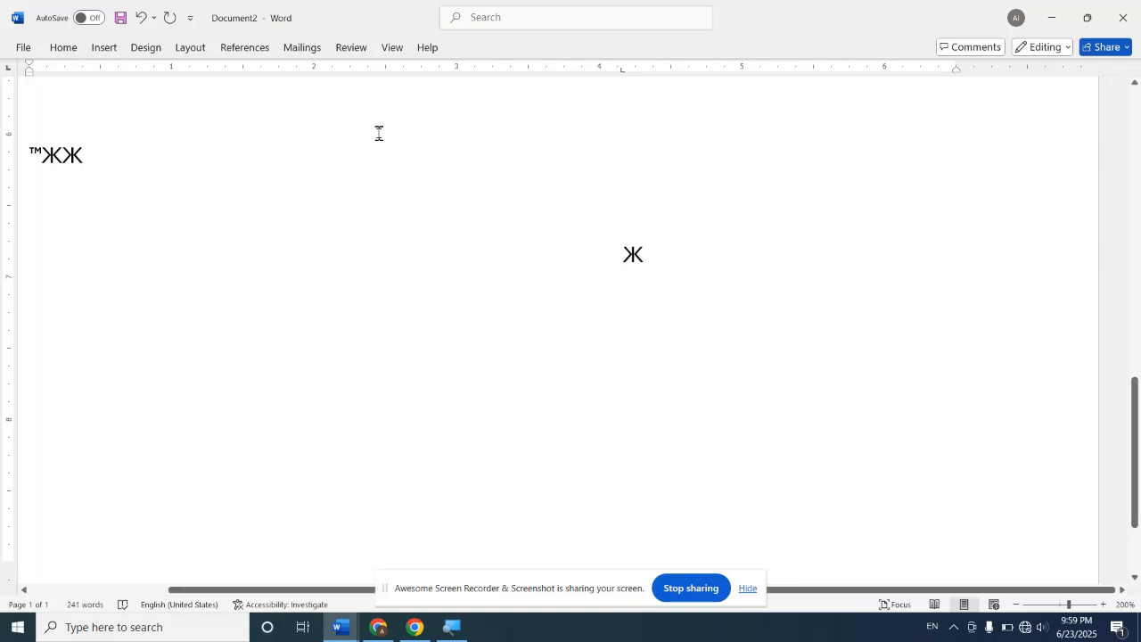
# Step: Examine the keyboard shortcut settings for the Latin capital letter Ộ without assigning a shortcut or inserting the symbol
pyautogui.click(103, 50)
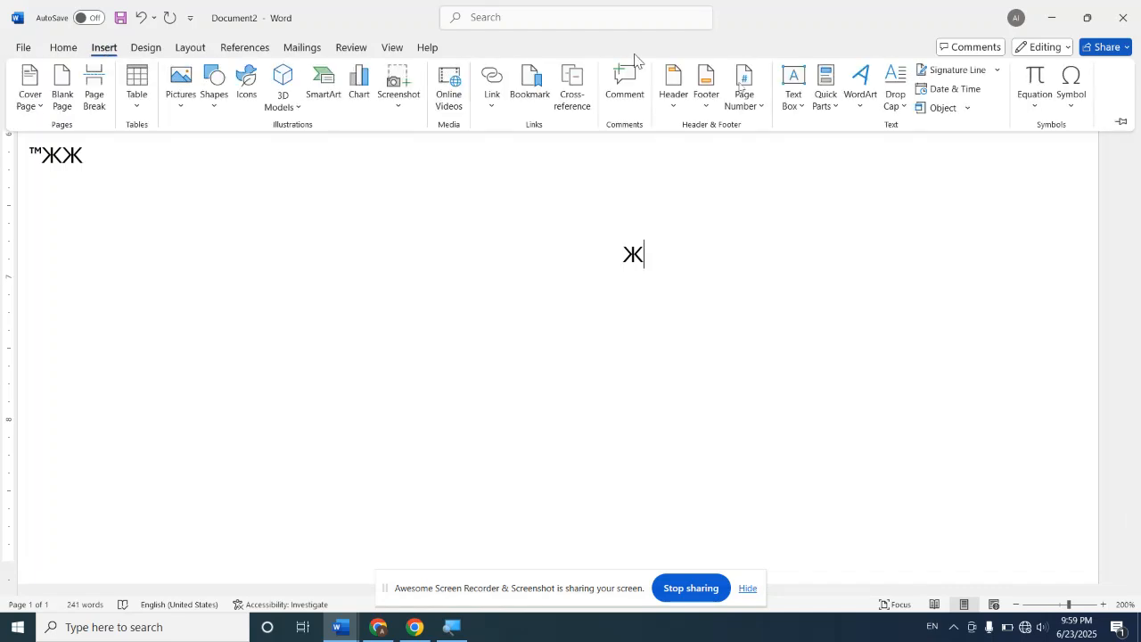
pyautogui.click(1073, 101)
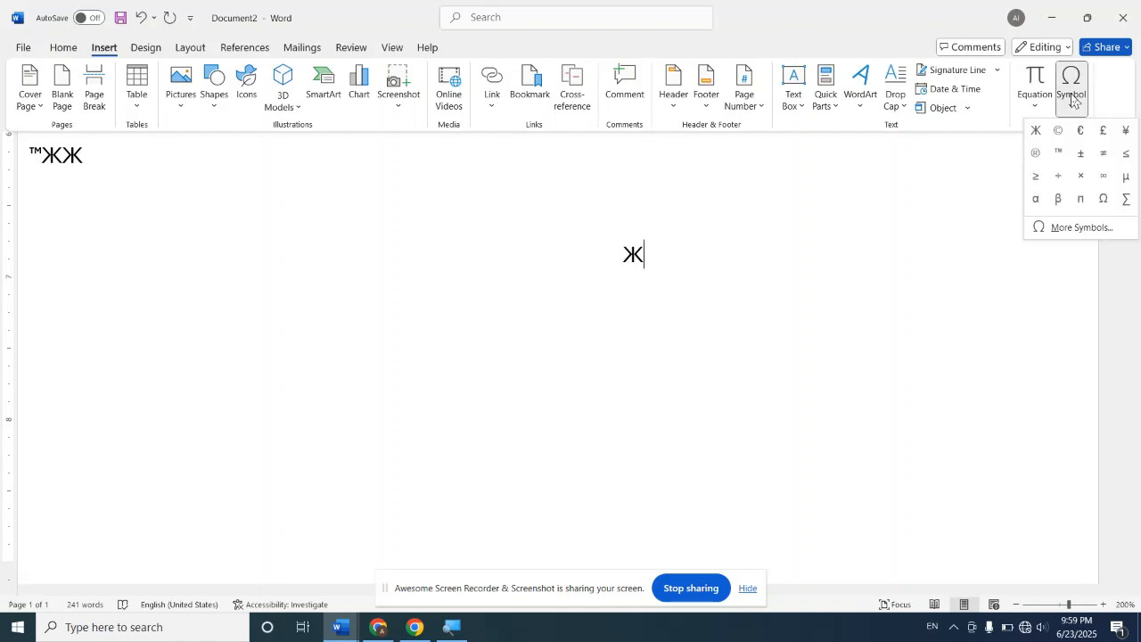
pyautogui.click(1072, 229)
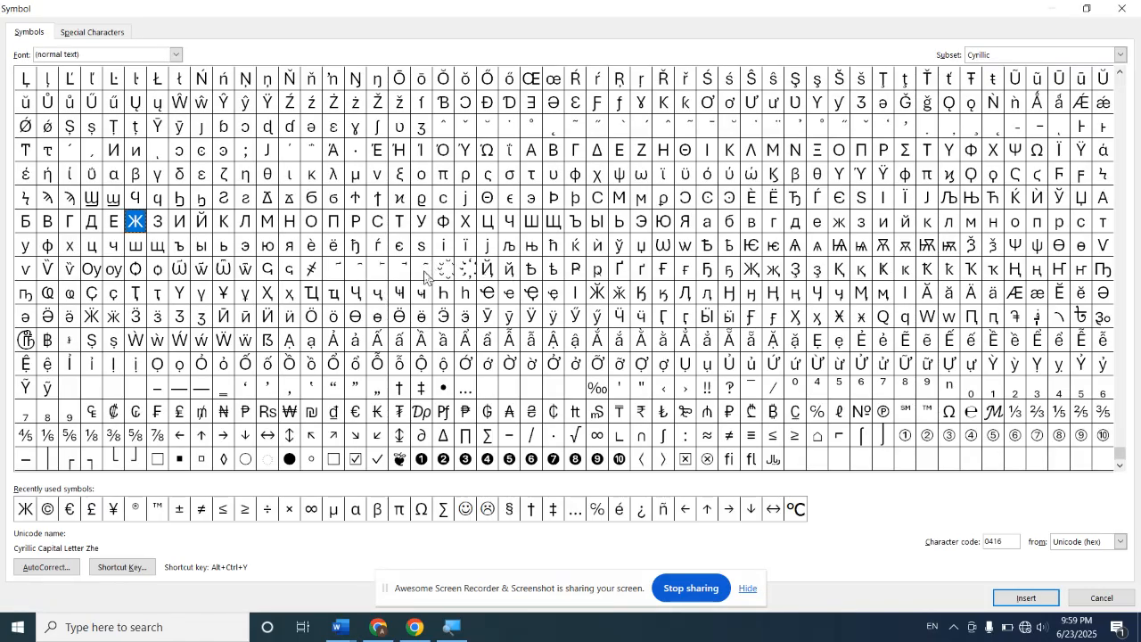
pyautogui.click(421, 367)
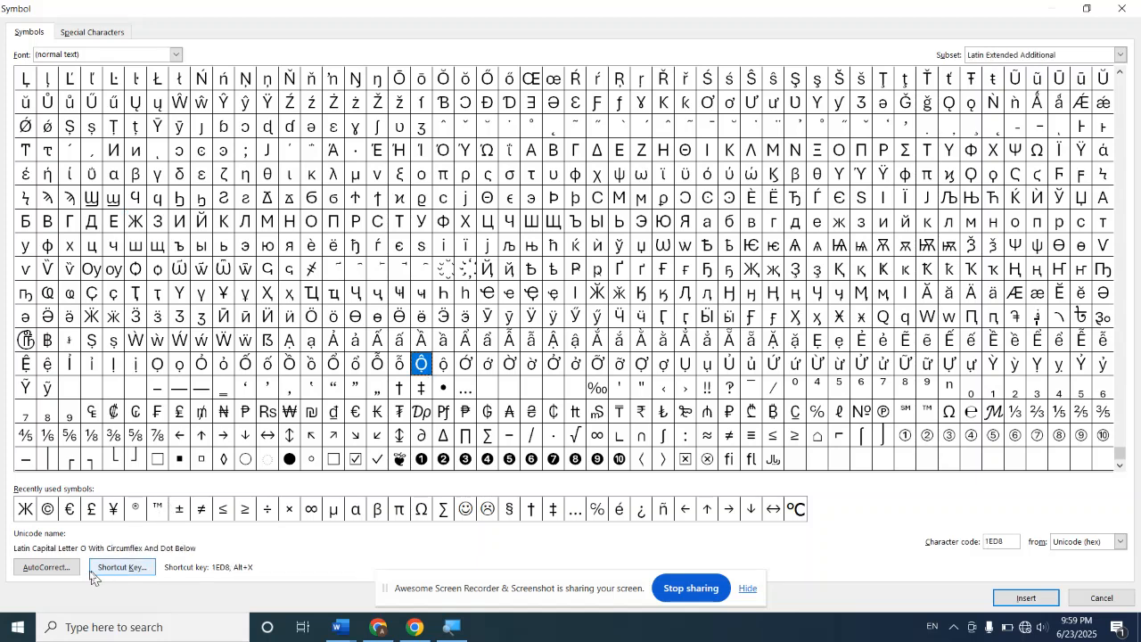
pyautogui.click(133, 571)
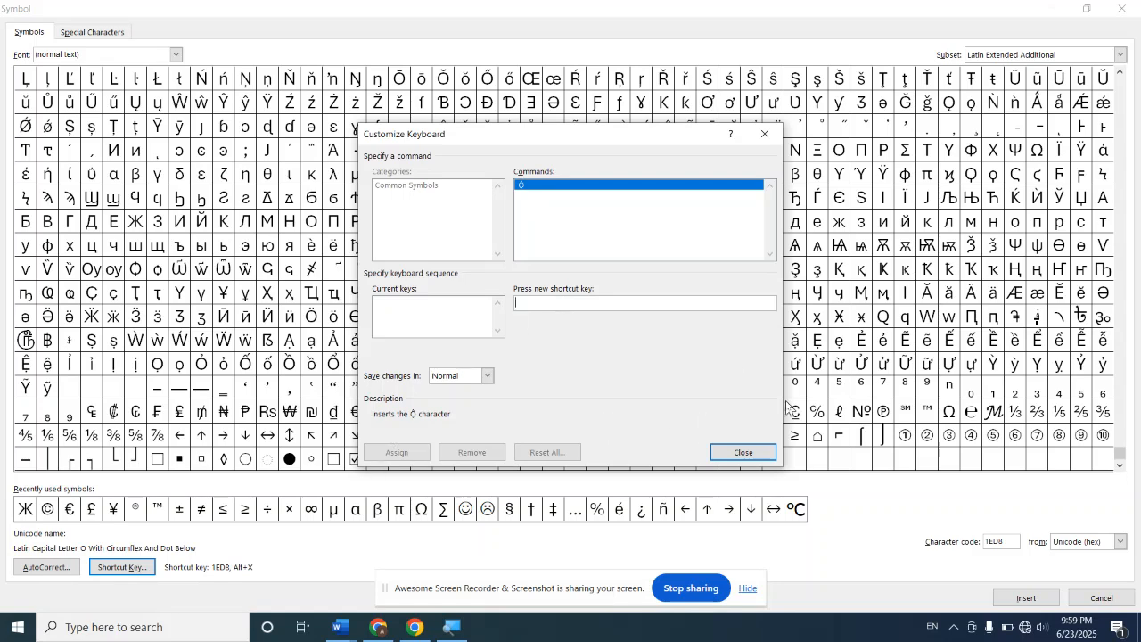
pyautogui.click(749, 454)
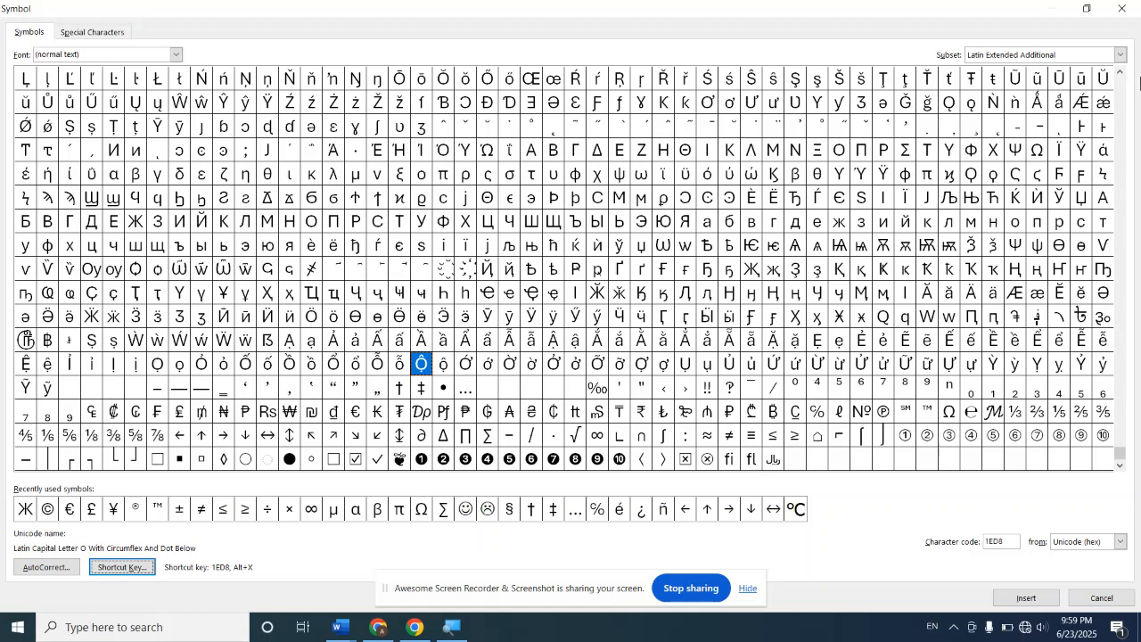
pyautogui.click(1129, 16)
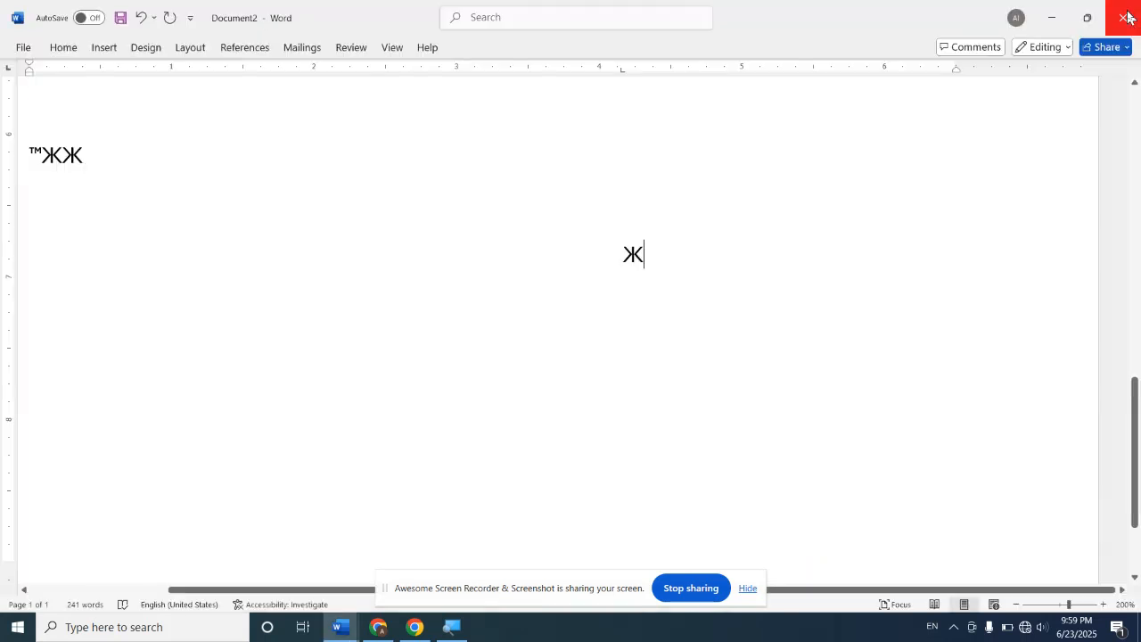
# Step: Display the document's design and page background options
pyautogui.click(147, 49)
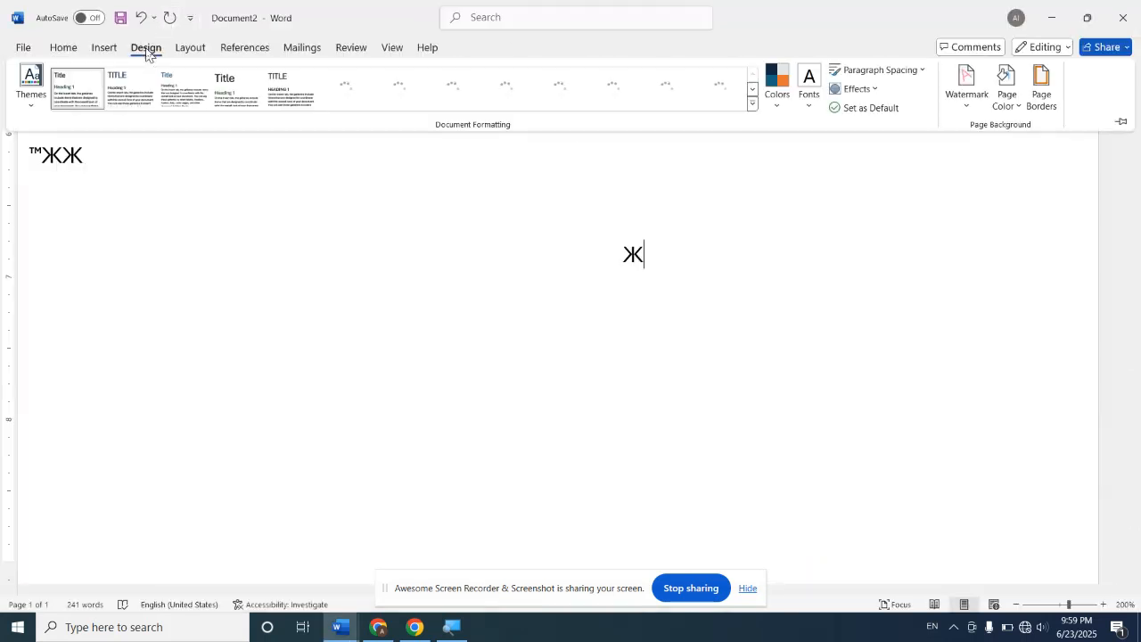